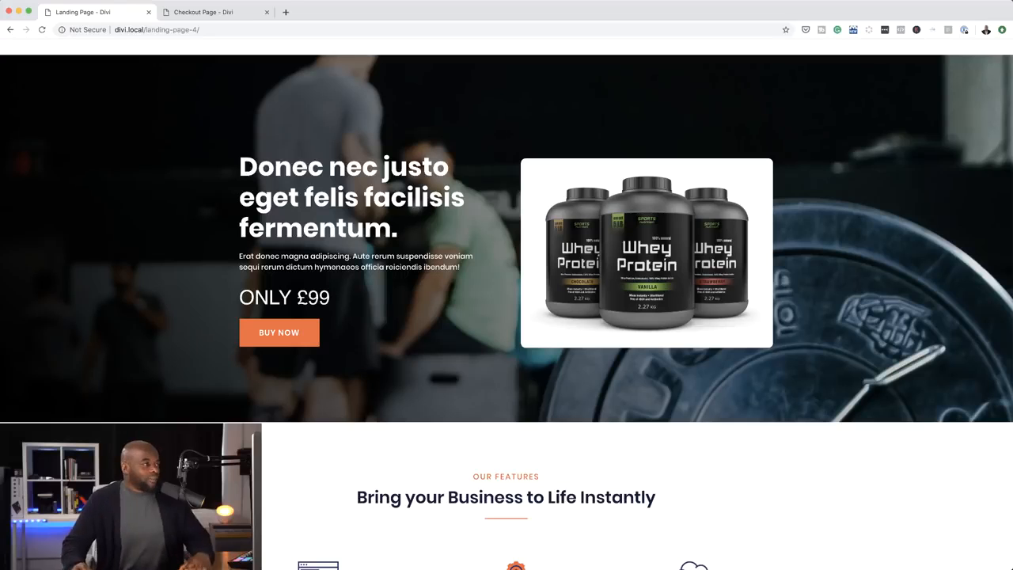
Scroll the landing page, then expand and collapse the Can I Edit The Files ? FAQ answer
scroll(405, 194, down, 6)
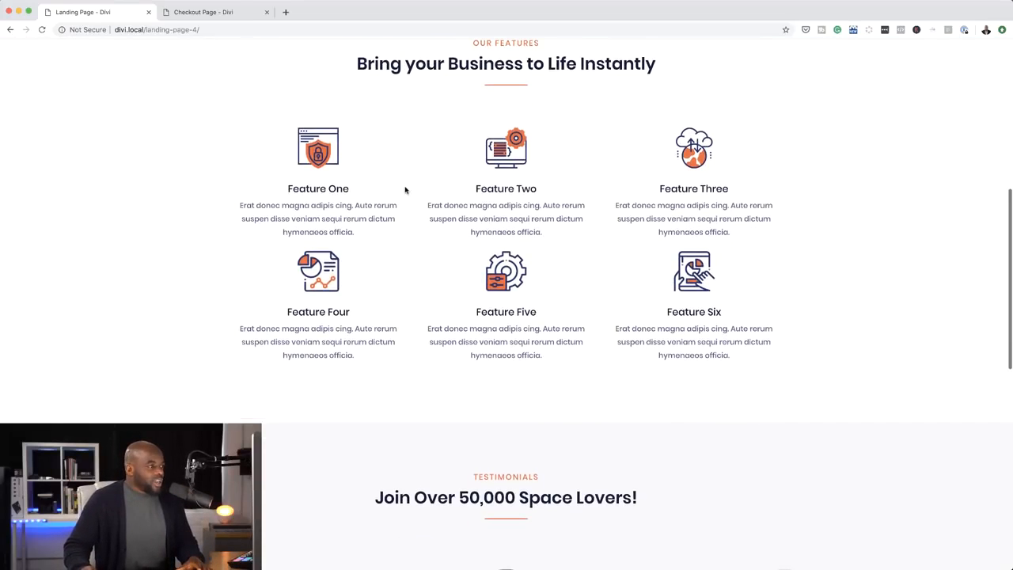
scroll(405, 190, down, 3)
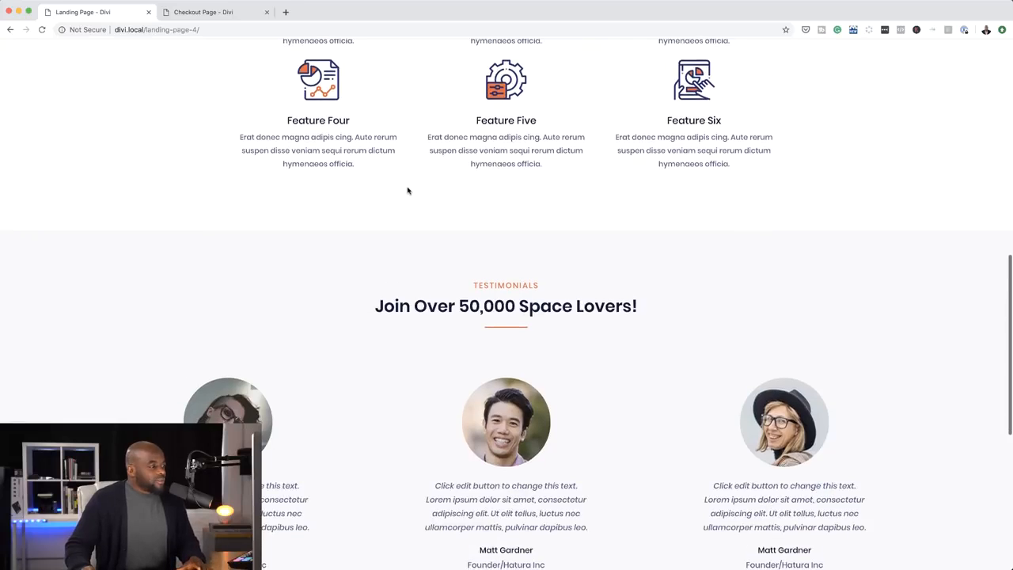
scroll(407, 191, down, 2)
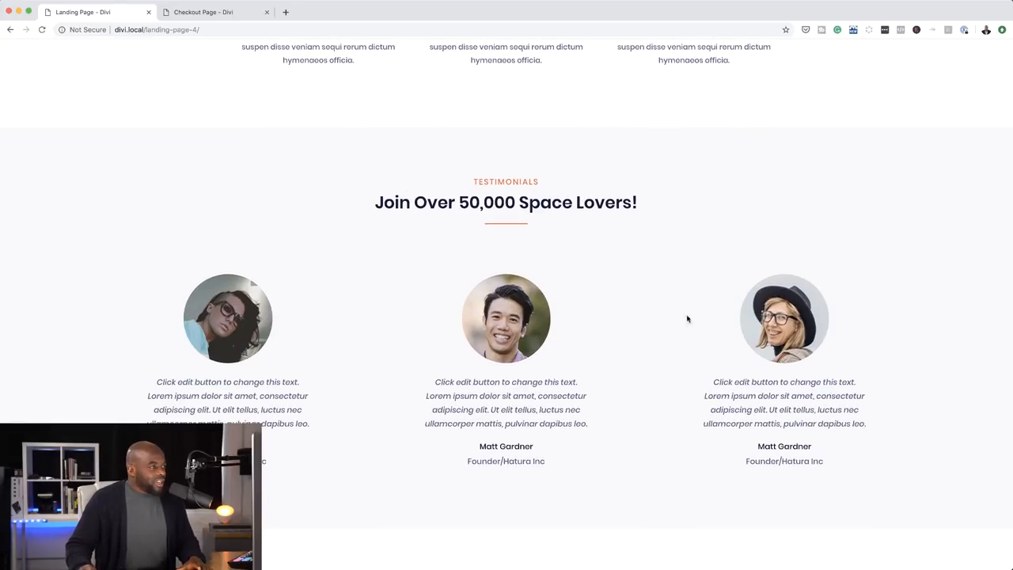
scroll(642, 371, down, 4)
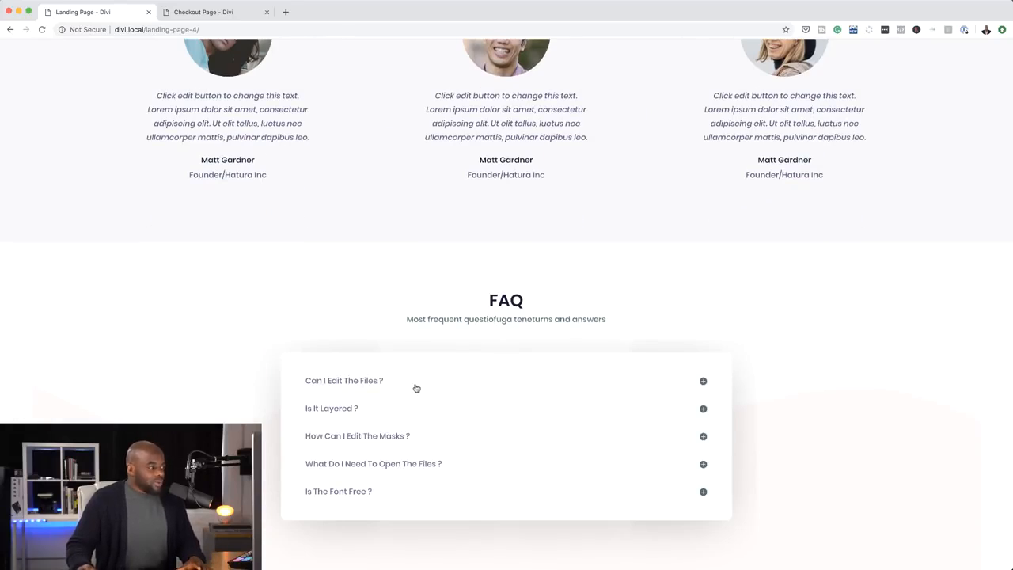
click(703, 382)
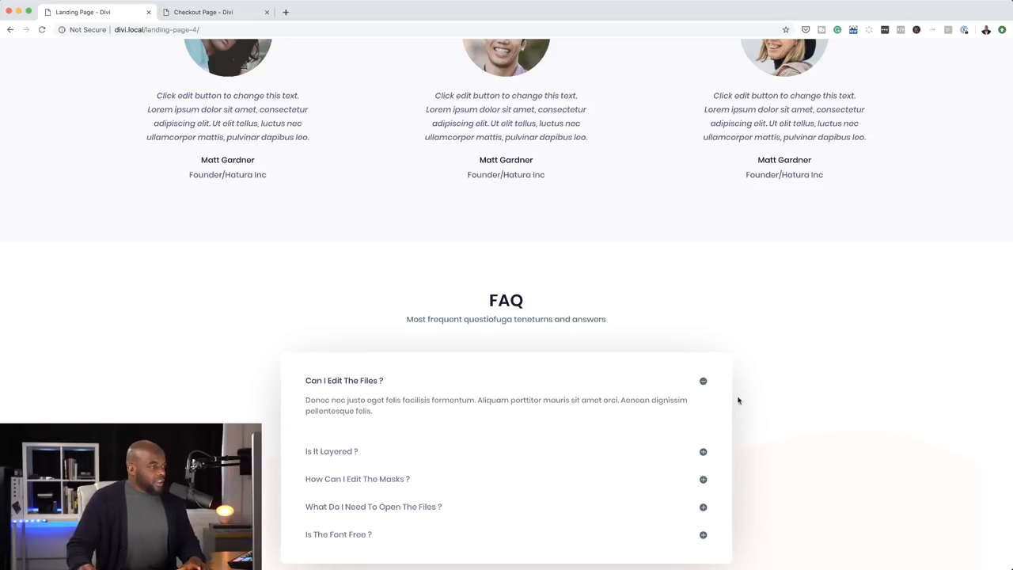
click(703, 382)
scroll(643, 372, up, 15)
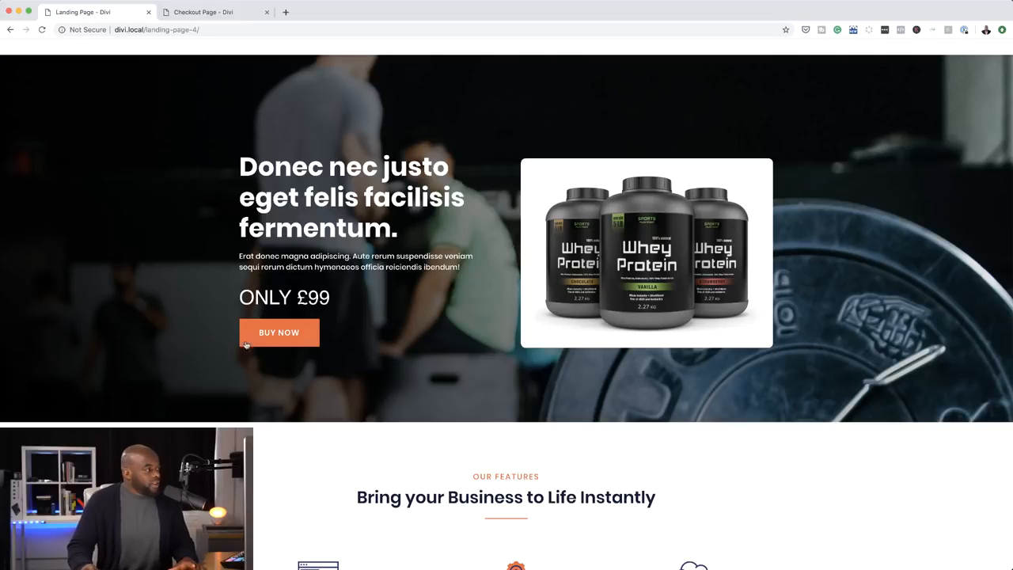
Go to the checkout via Buy Now and add the discounted Energy Drink offer
click(283, 337)
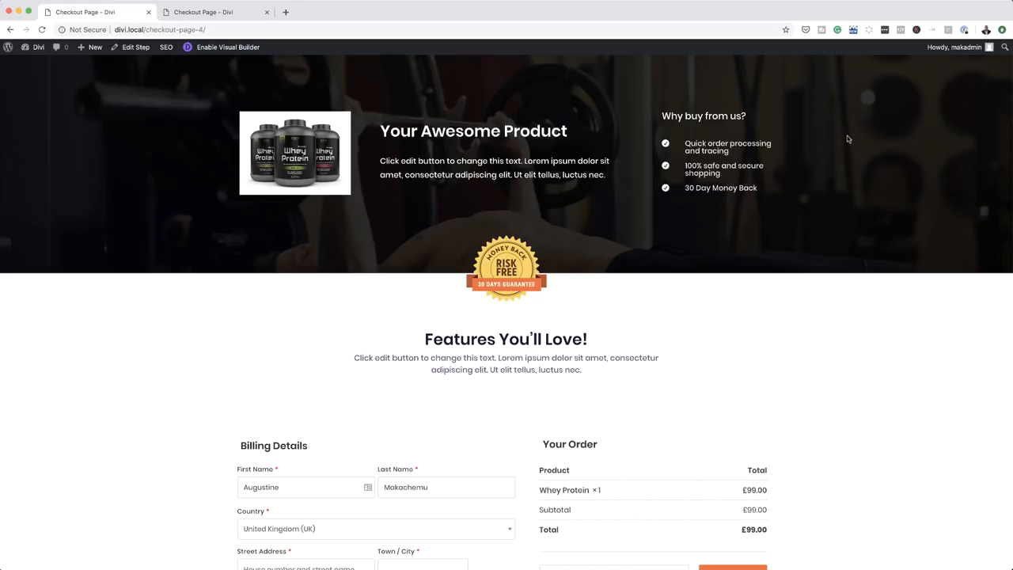
scroll(759, 335, down, 7)
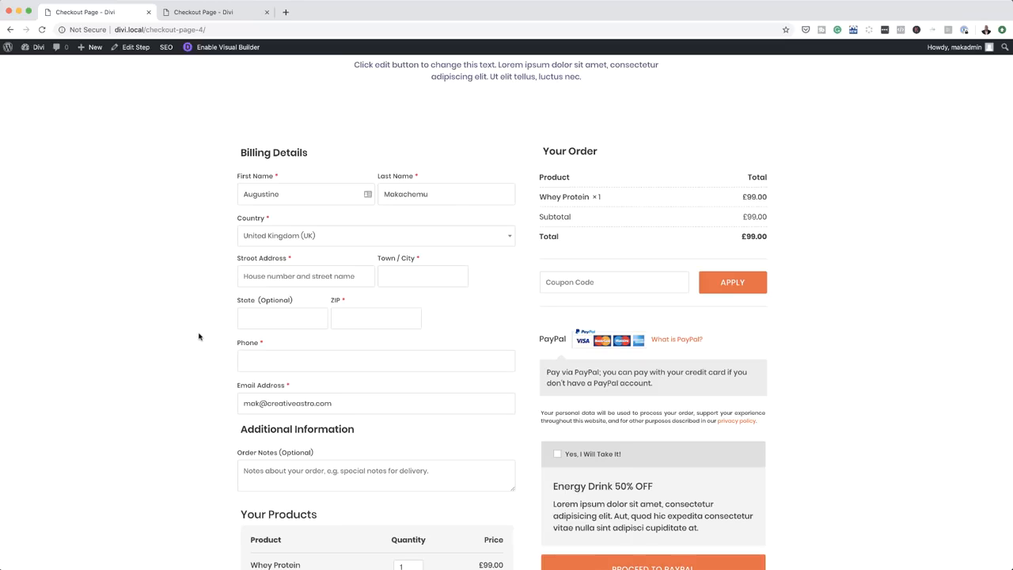
scroll(202, 328, down, 1)
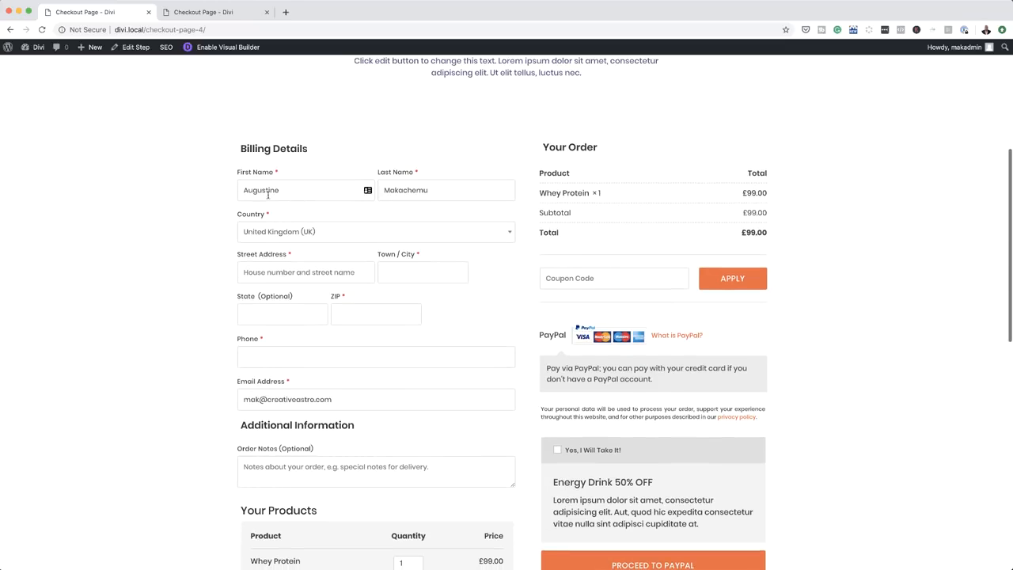
scroll(238, 455, down, 2)
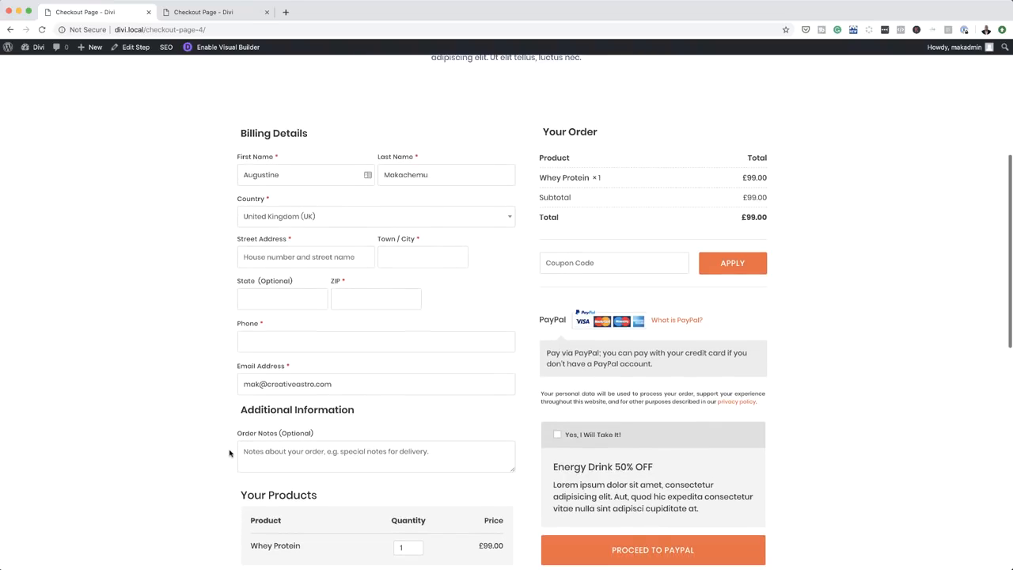
scroll(836, 289, down, 3)
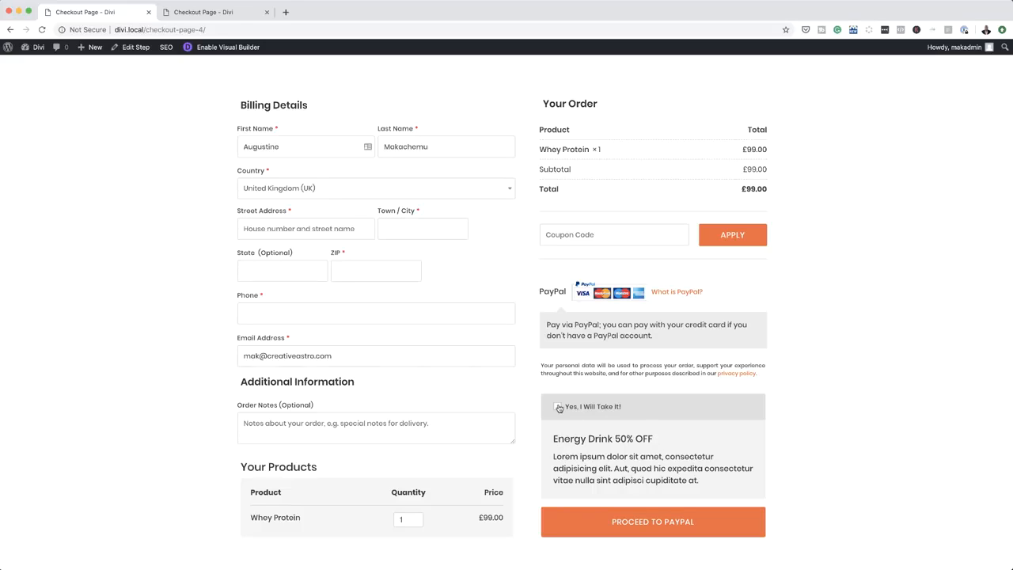
click(558, 408)
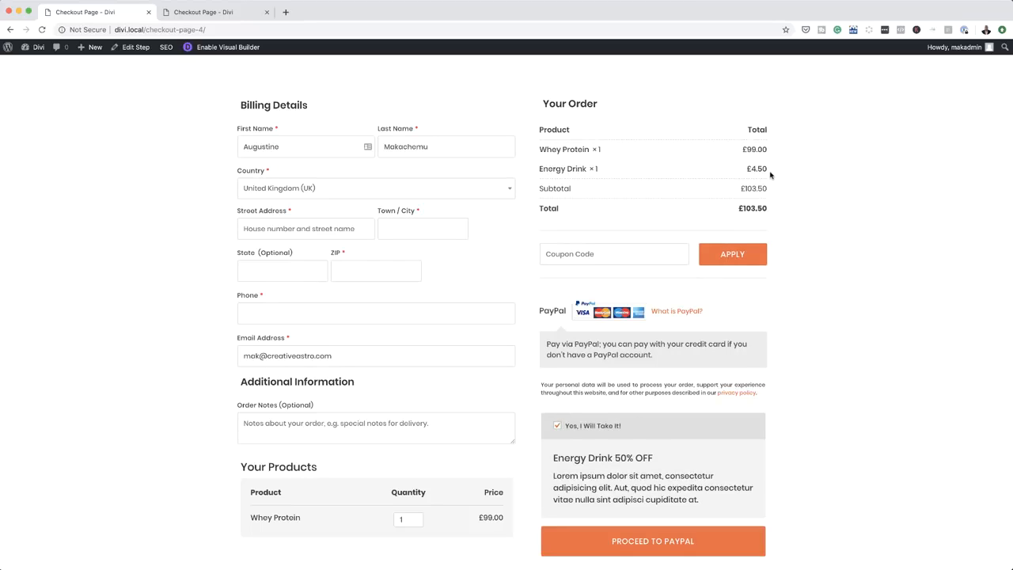
Raise the Whey Protein quantity to 3, bringing the total to £301.50
scroll(604, 365, down, 1)
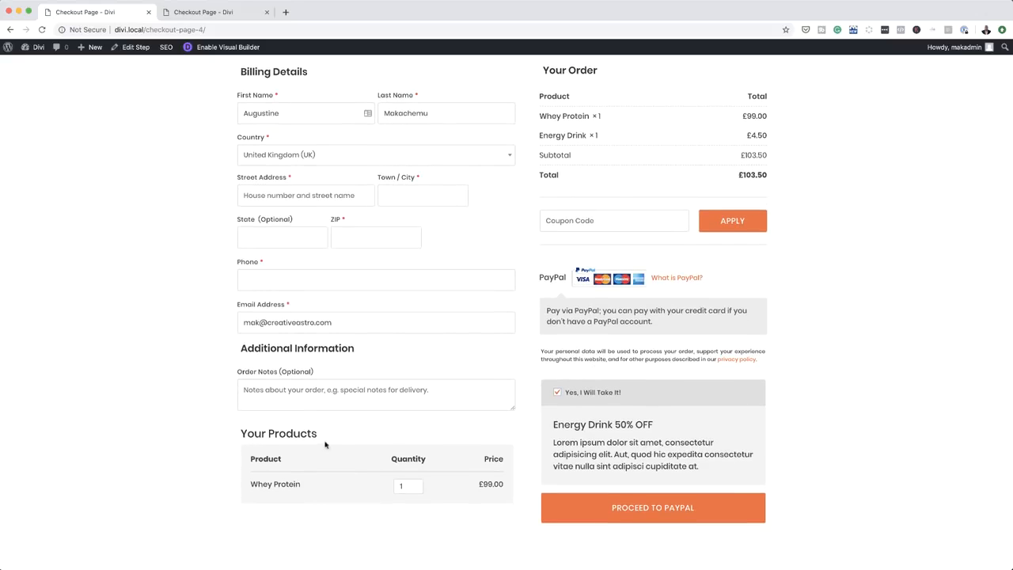
click(415, 486)
click(415, 486)
Open the coupon code field and scroll down to the Happy Customers section
scroll(870, 389, up, 1)
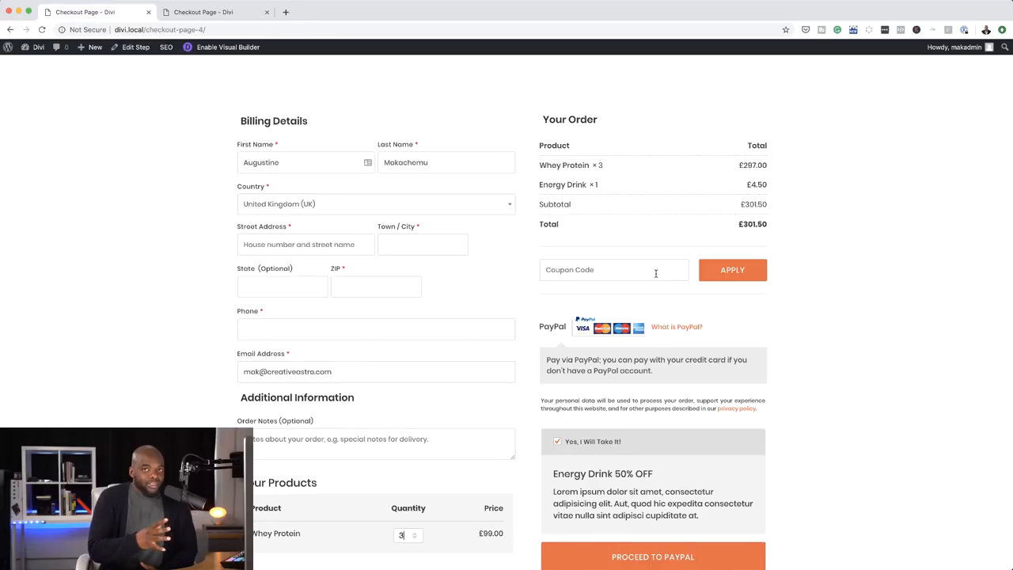
click(624, 263)
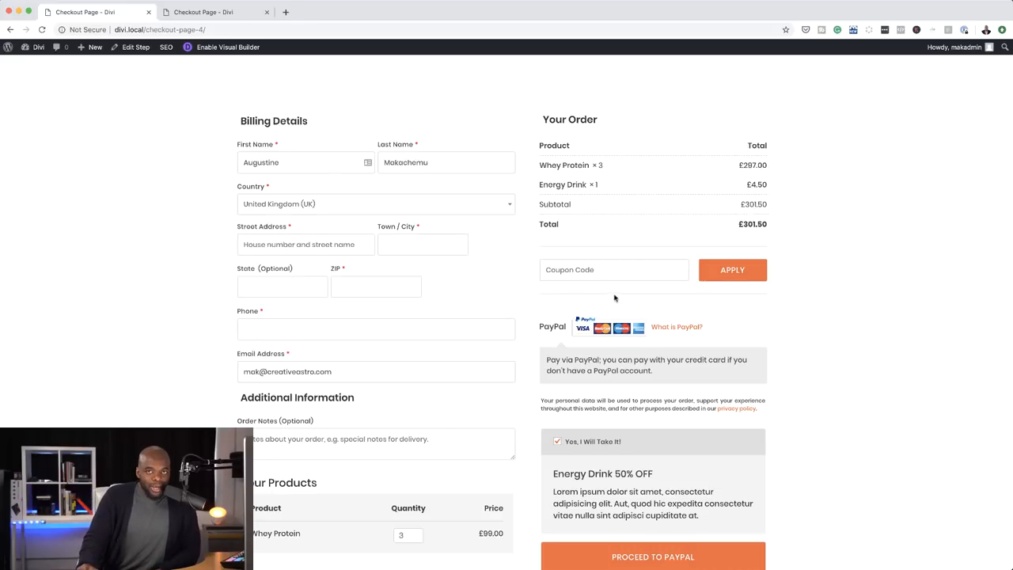
scroll(768, 389, down, 3)
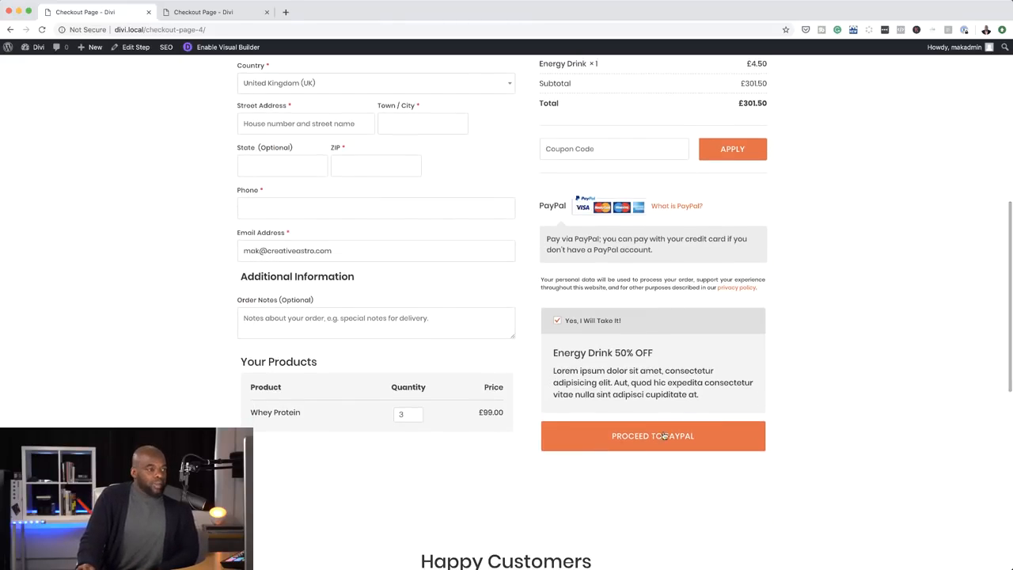
scroll(803, 439, down, 10)
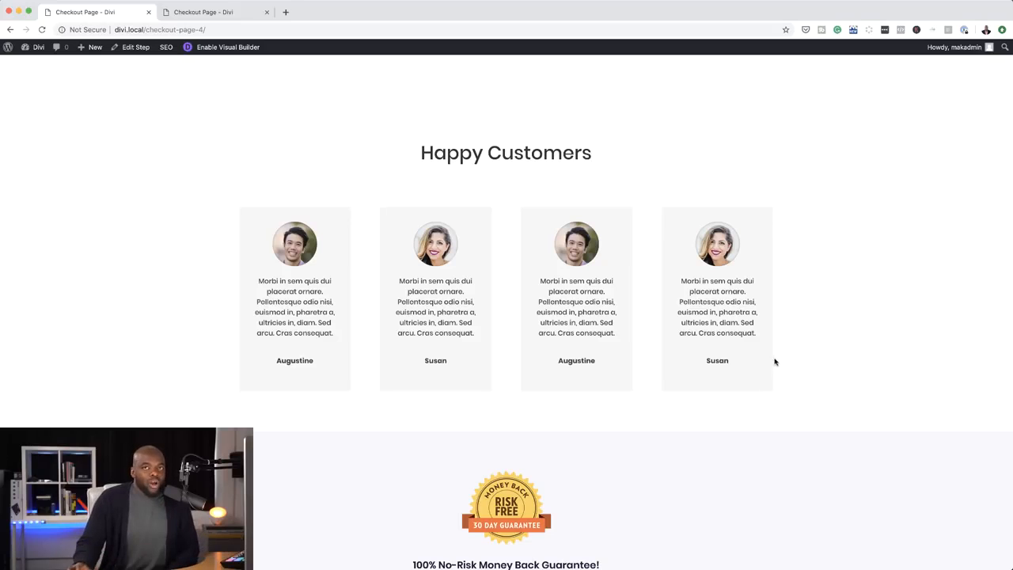
scroll(778, 392, down, 10)
scroll(777, 393, up, 3)
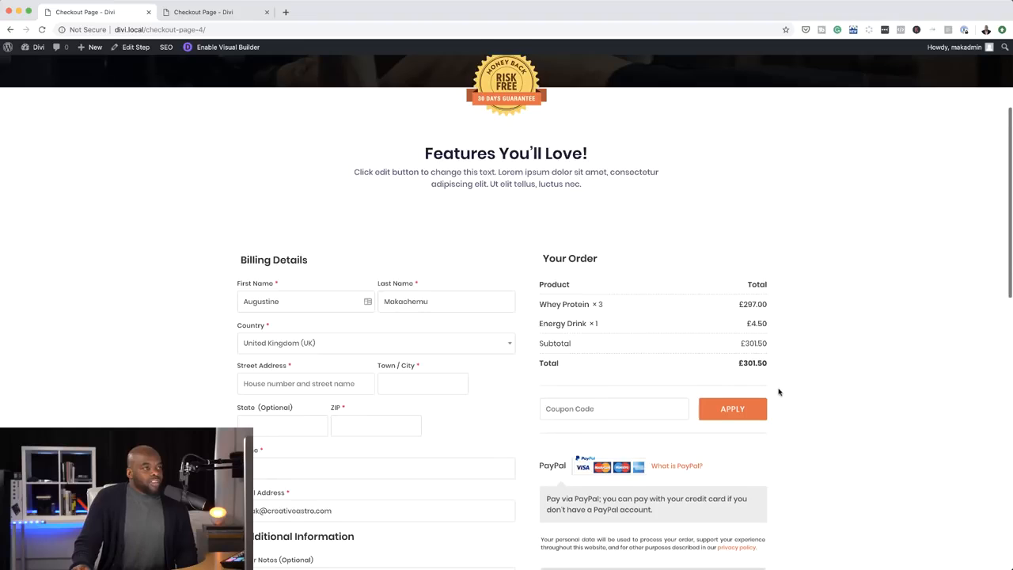
scroll(827, 420, down, 4)
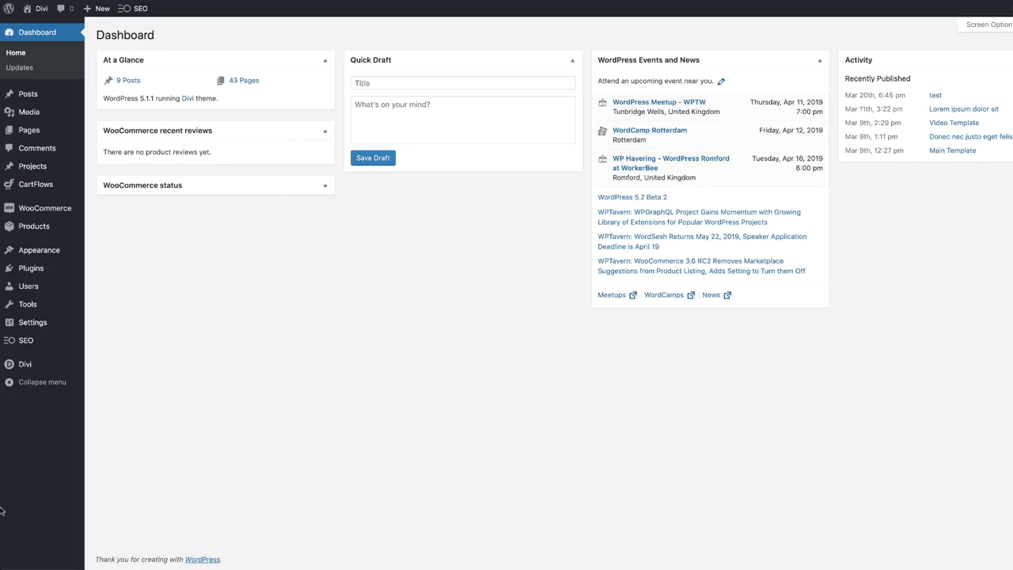
Go to CartFlows Flows and add a new flow to show the Flows Library templates
mouse_move(49, 185)
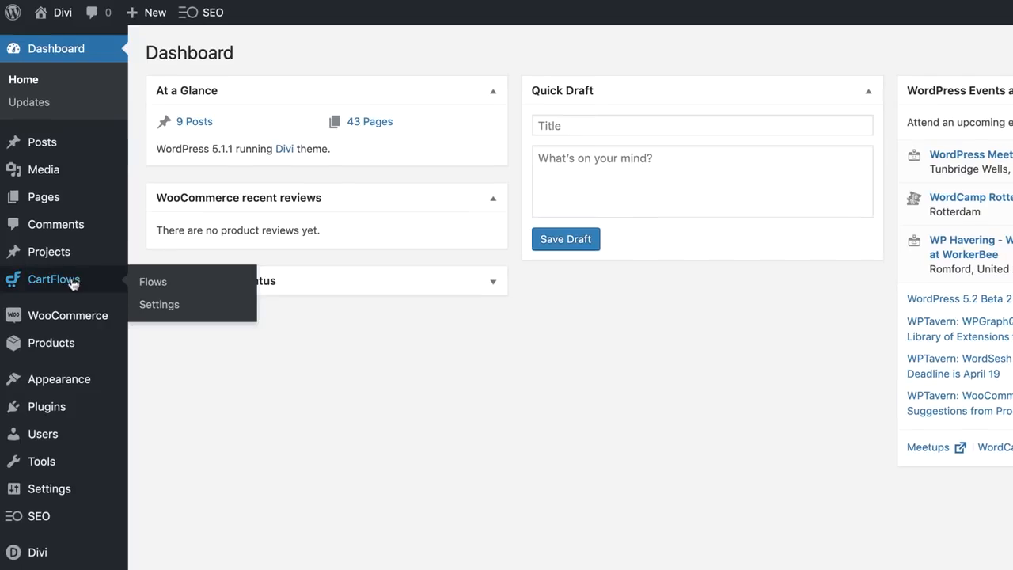
click(153, 284)
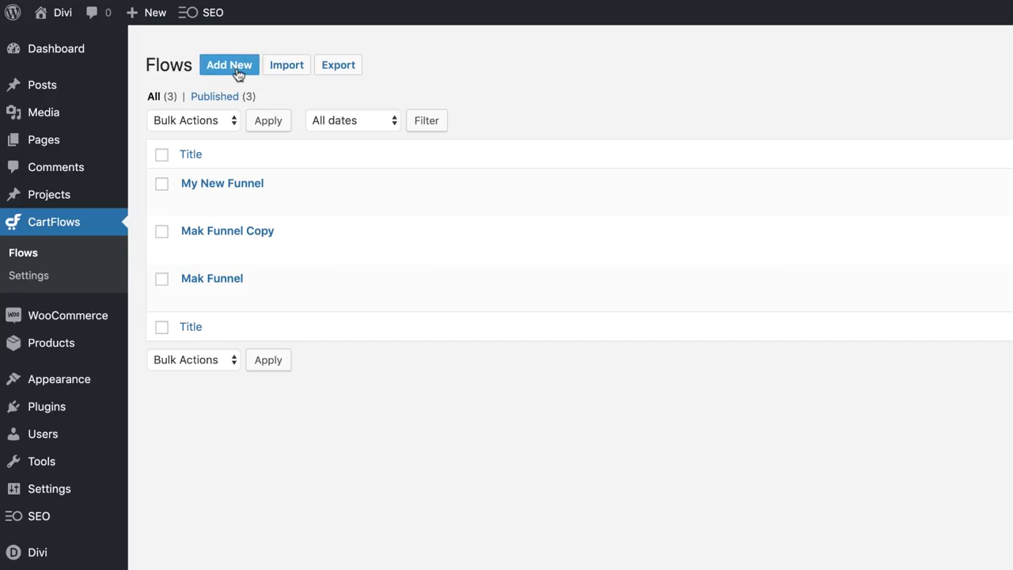
click(231, 67)
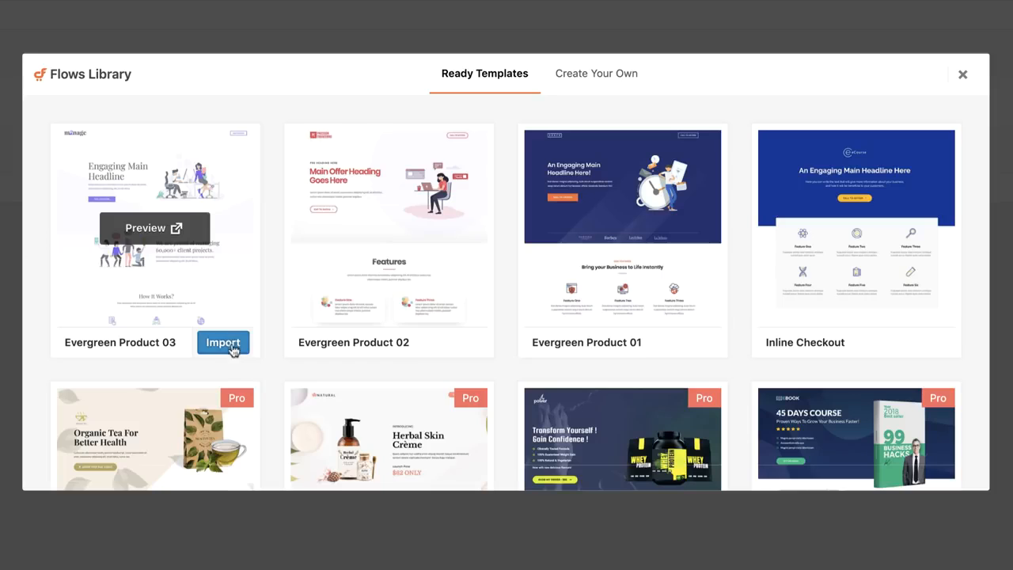
mouse_move(380, 221)
mouse_move(567, 266)
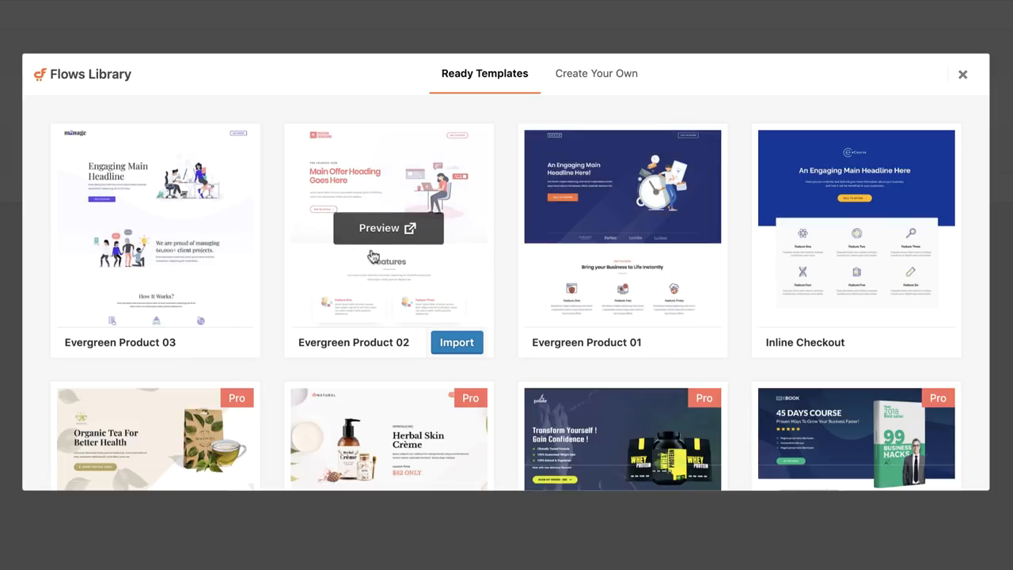
mouse_move(210, 184)
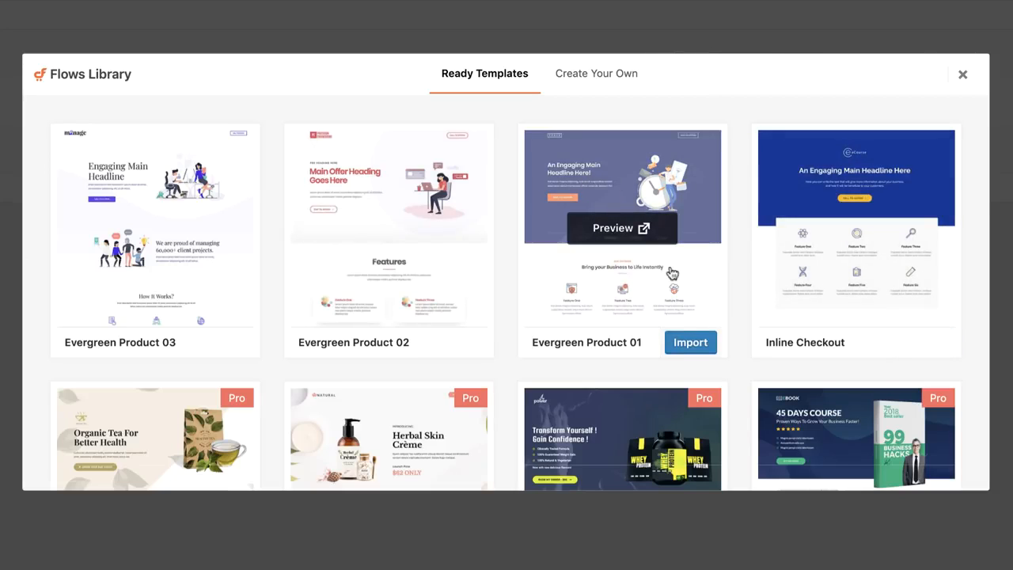
Import the Evergreen Product 01 template, title the flow 'Main Product' and update it
click(700, 352)
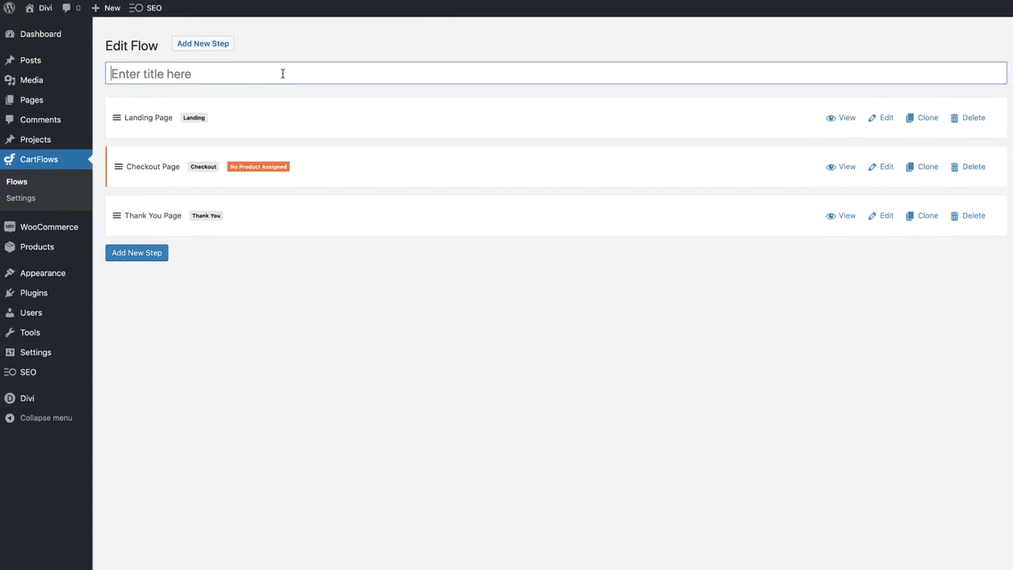
text(Main Product)
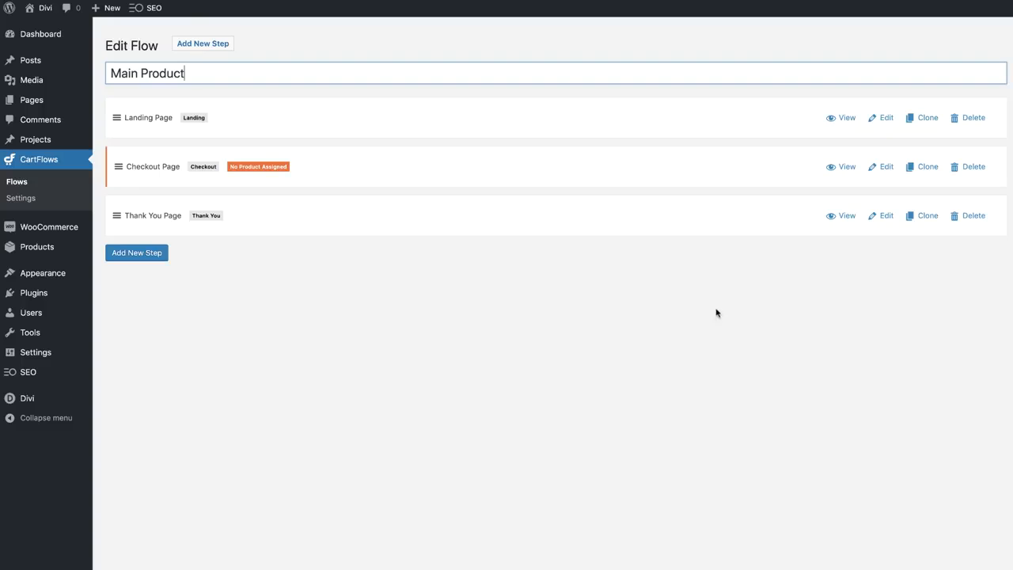
click(702, 285)
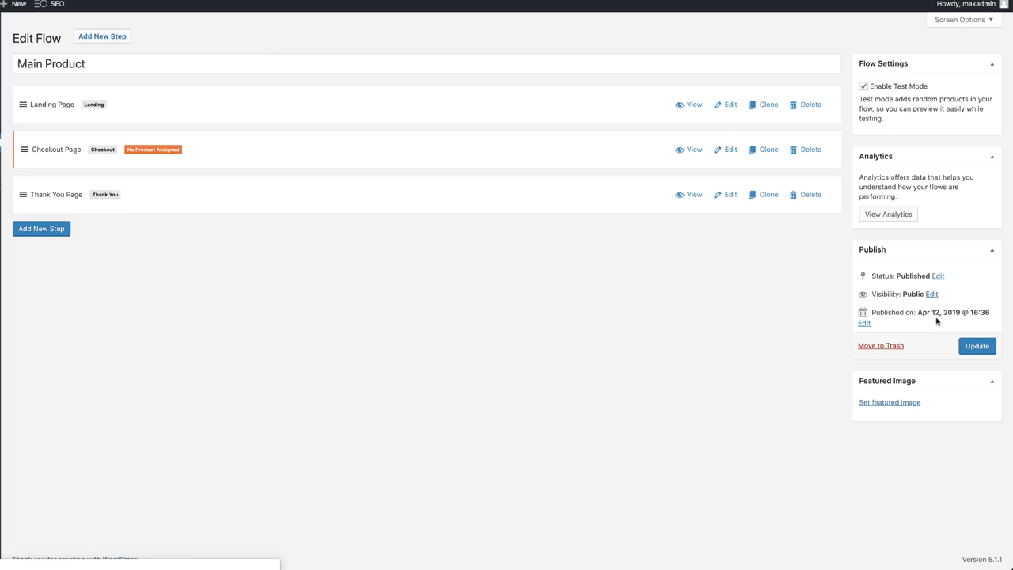
click(987, 348)
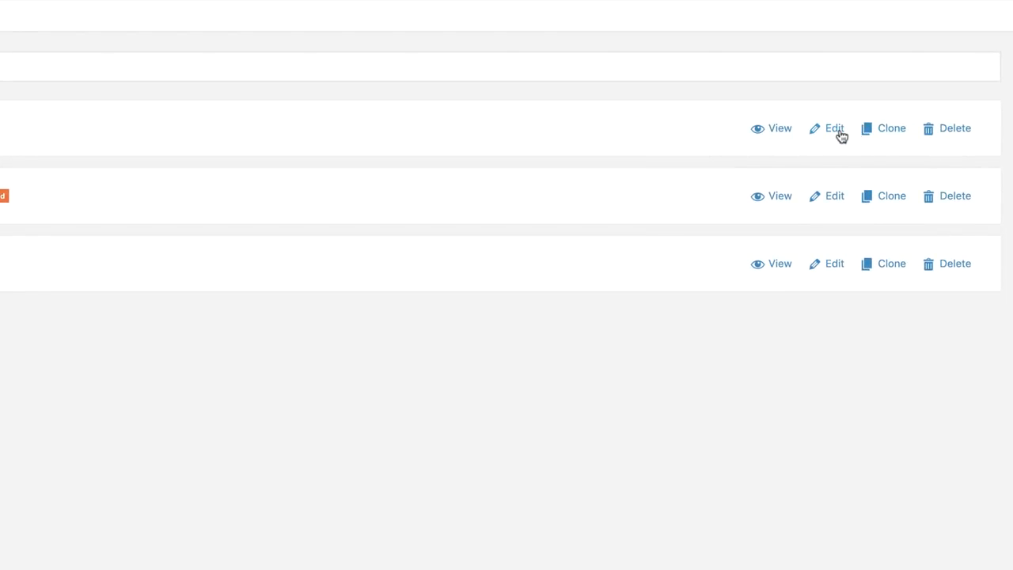
Open the Landing Page in Divi's front-end builder and delete the SPACE header and faded hero rows
click(837, 131)
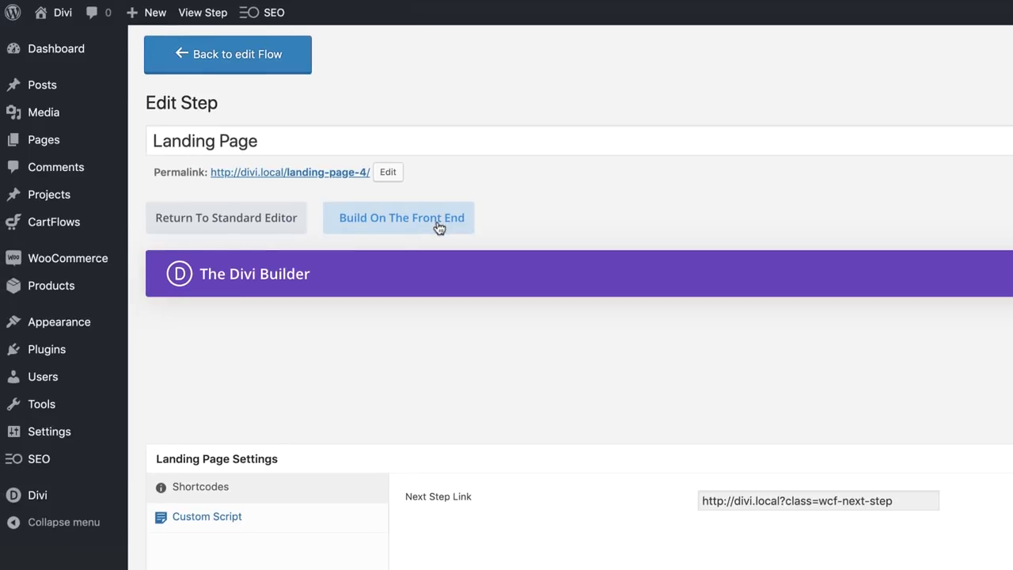
click(439, 227)
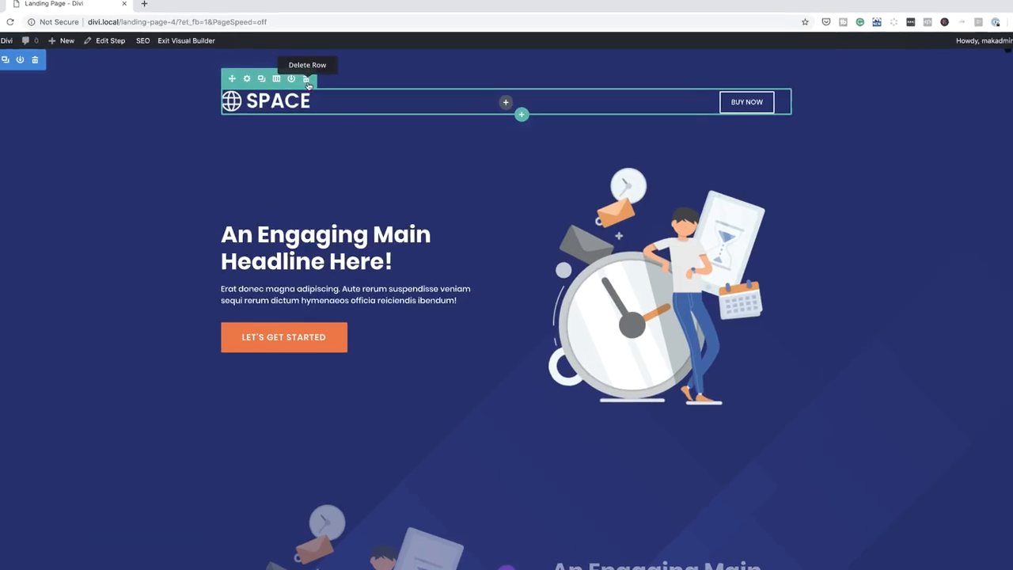
click(306, 80)
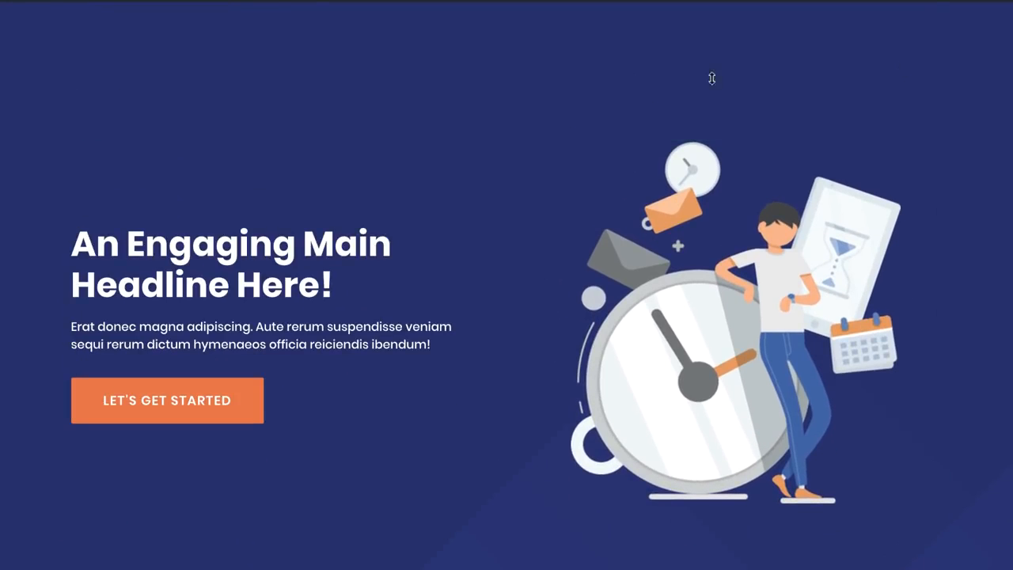
scroll(141, 479, down, 5)
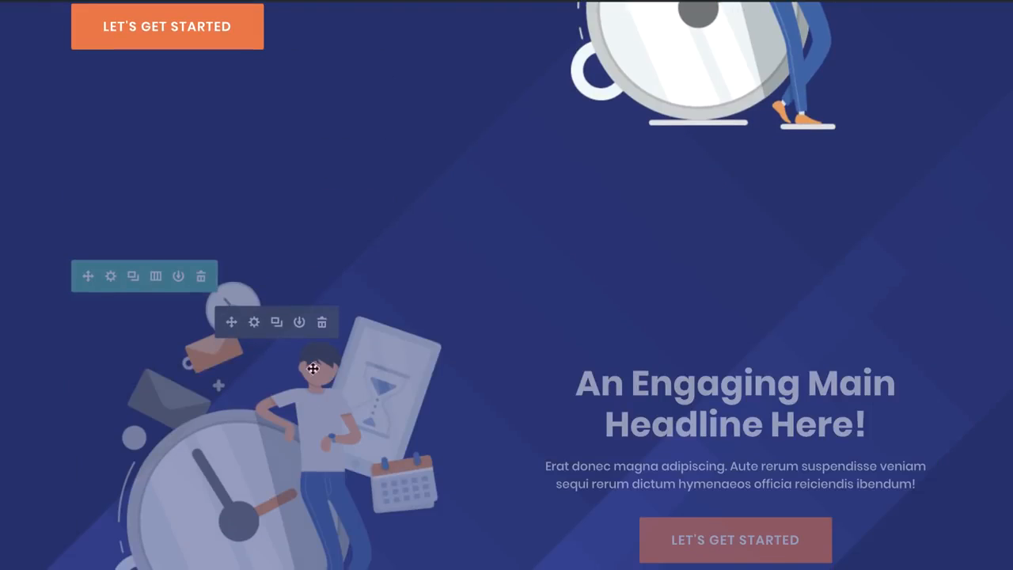
click(201, 276)
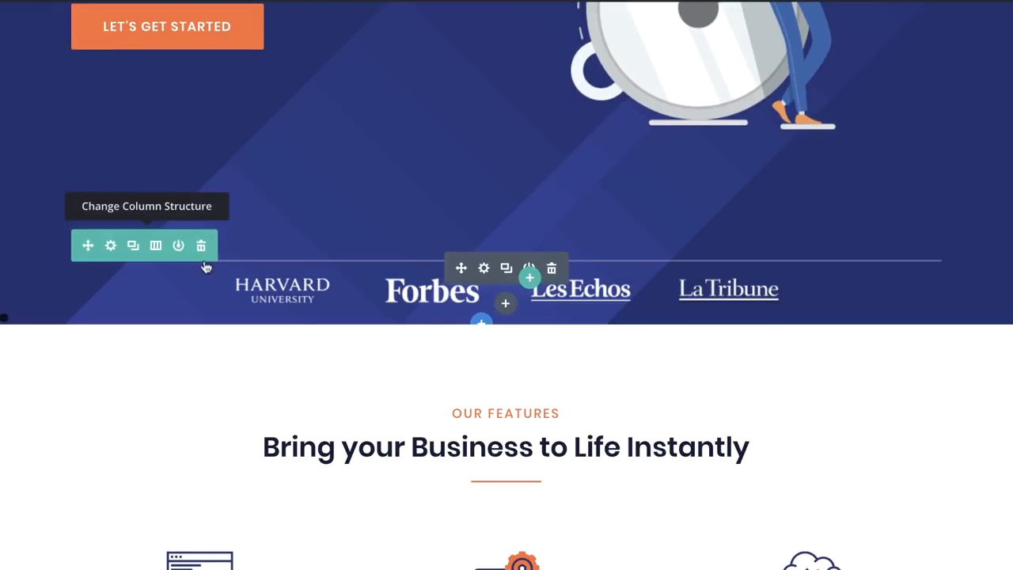
Delete the Harvard, Forbes, Les Echos and La Tribune logos, then the empty logos row
click(202, 247)
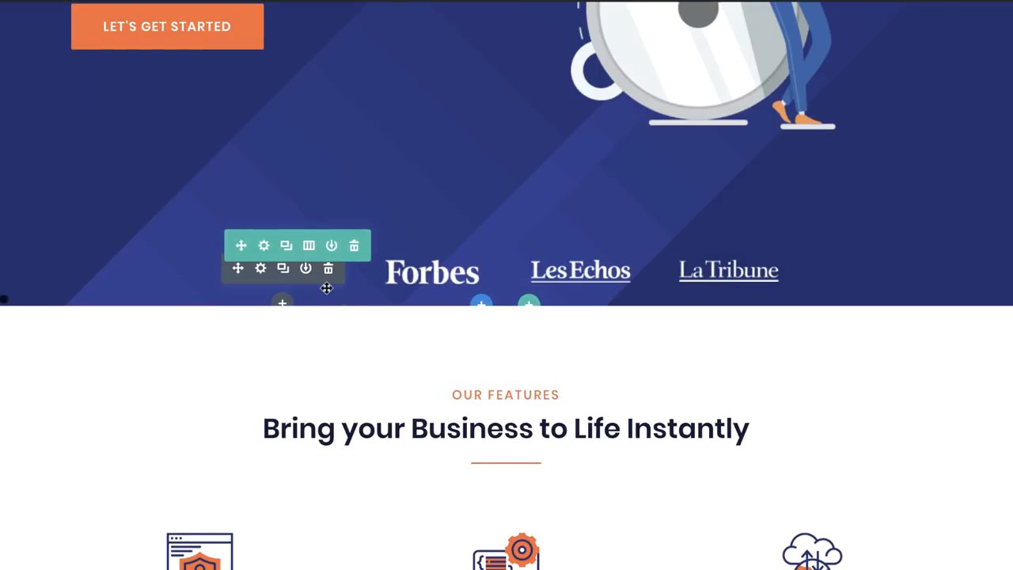
click(327, 269)
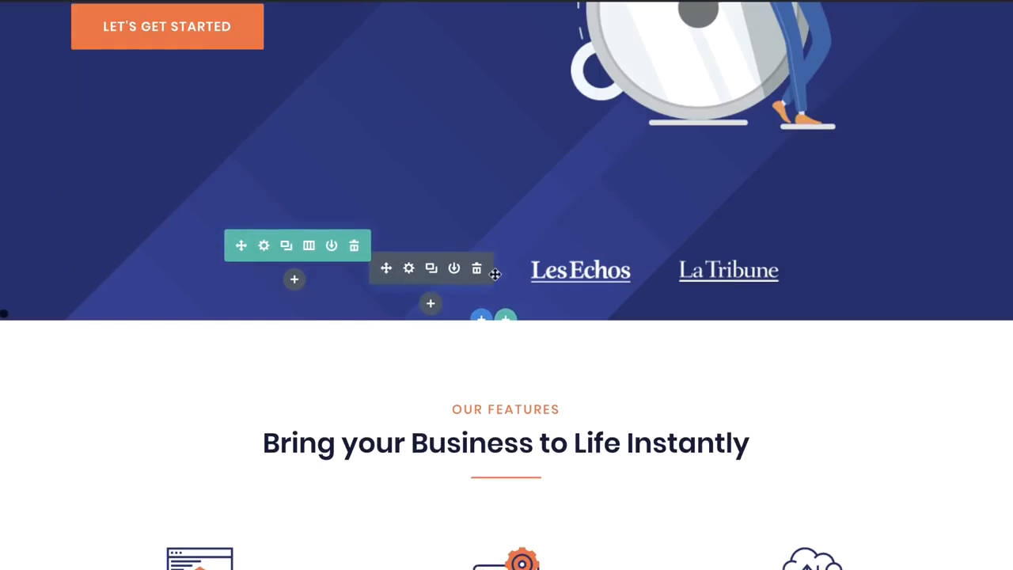
click(476, 268)
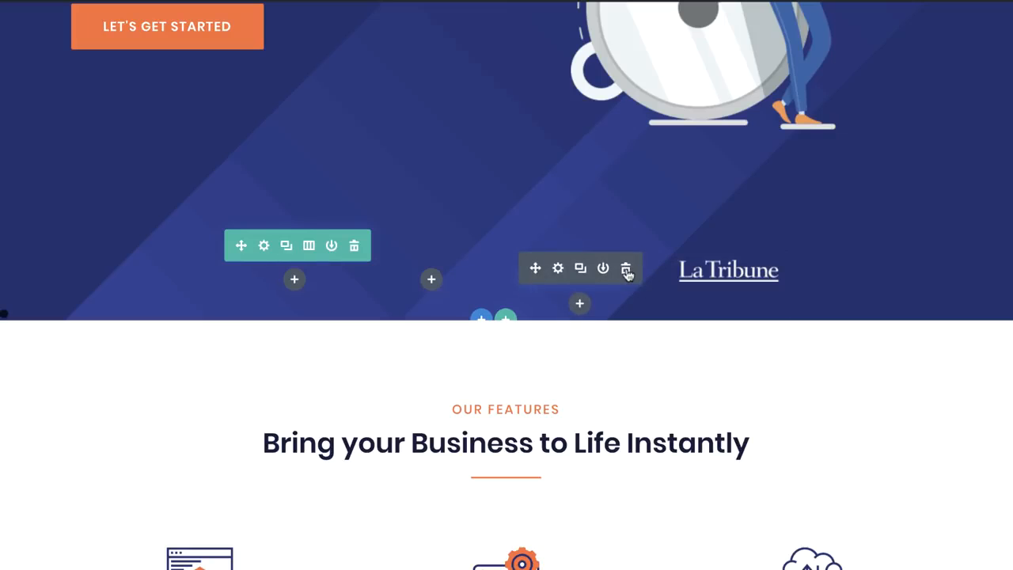
click(626, 270)
click(776, 269)
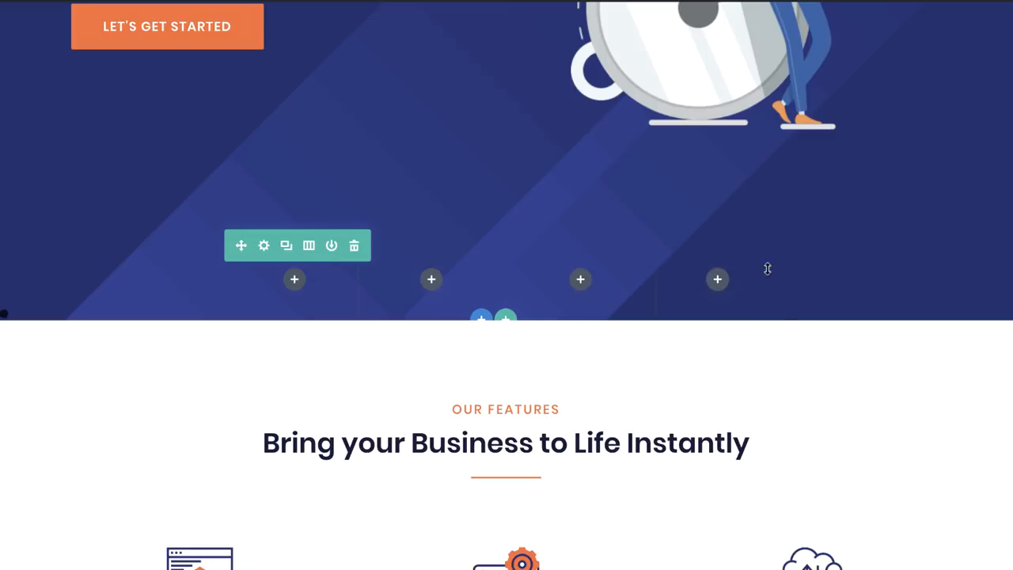
click(354, 245)
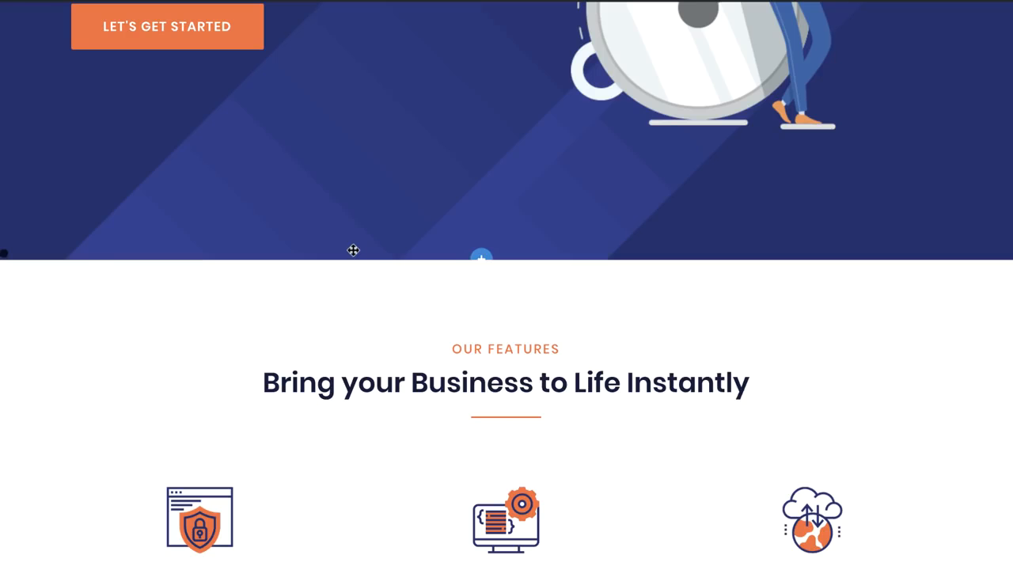
Scroll to the FAQ section and open Toggle Settings for 'Can I Edit The Files ?'
scroll(254, 385, up, 5)
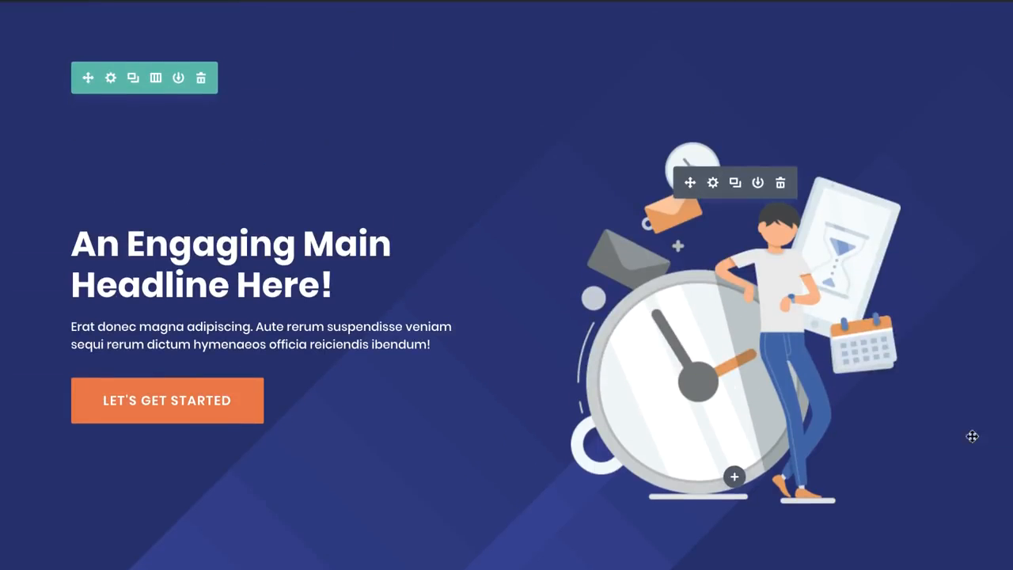
scroll(424, 510, down, 4)
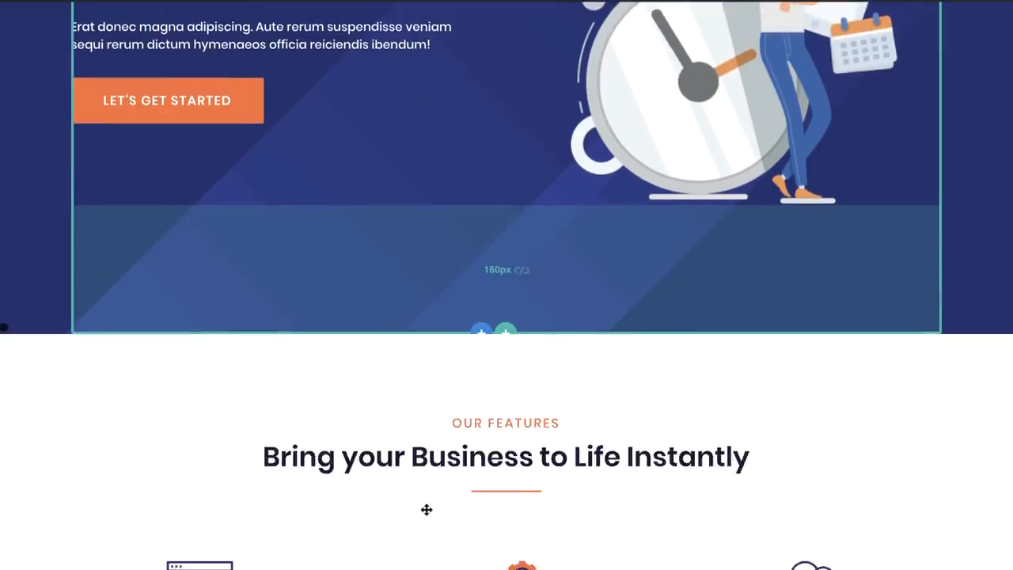
scroll(427, 510, down, 4)
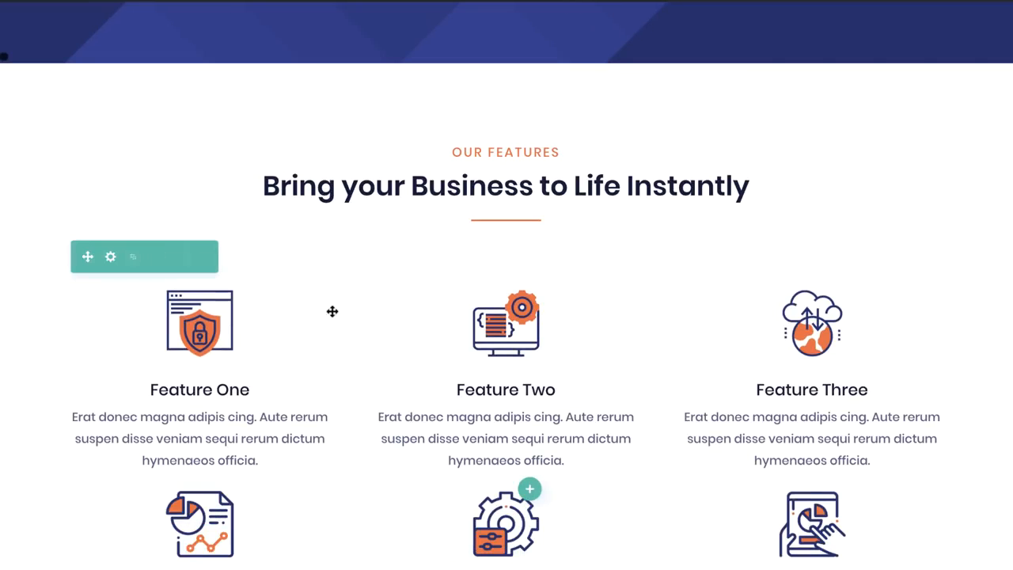
scroll(497, 490, down, 4)
scroll(498, 492, down, 10)
scroll(498, 492, up, 4)
scroll(498, 488, down, 5)
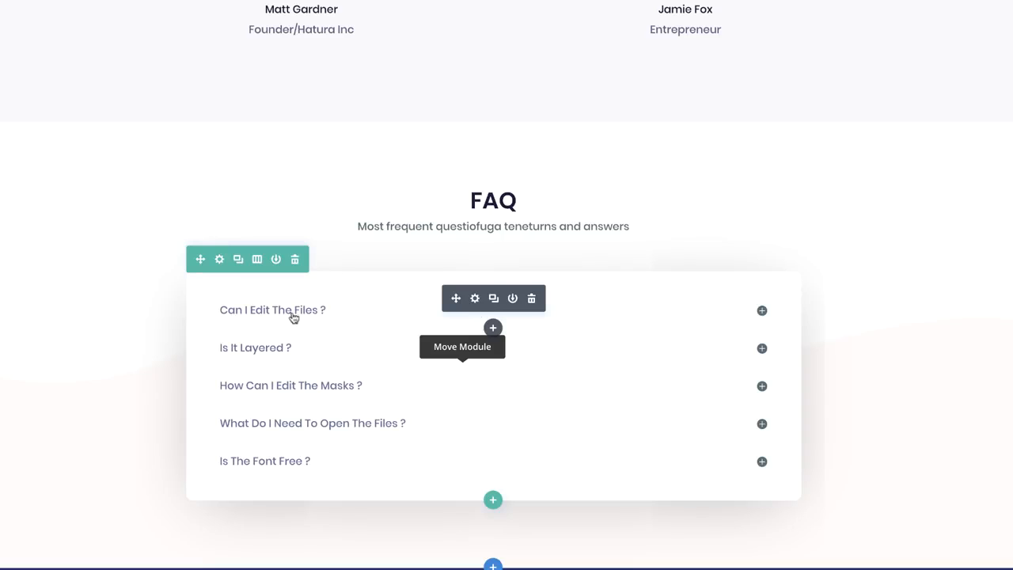
click(476, 299)
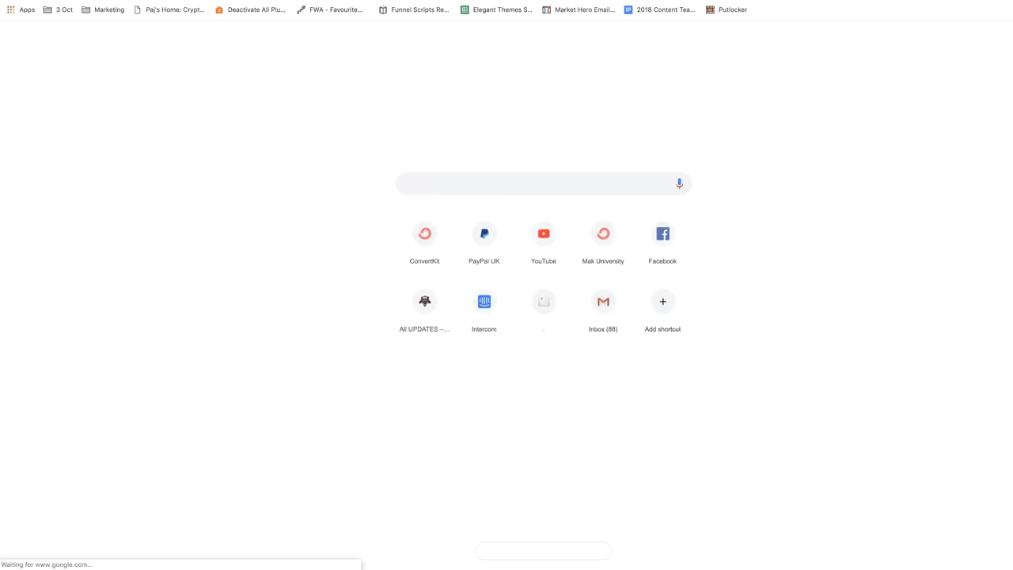
Load lorem2.com in a new tab and select its second placeholder paragraph
text(lore)
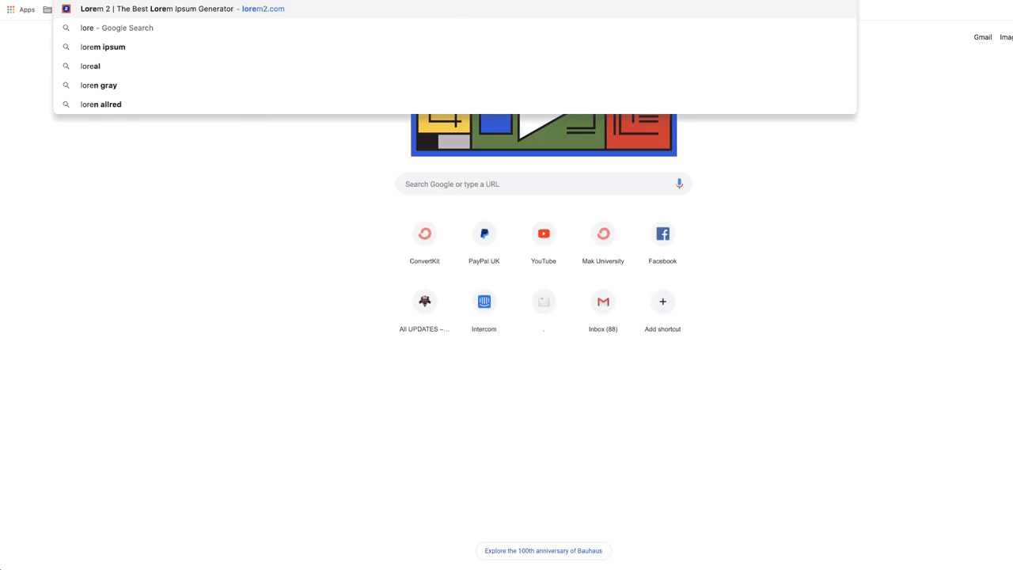
key(Return)
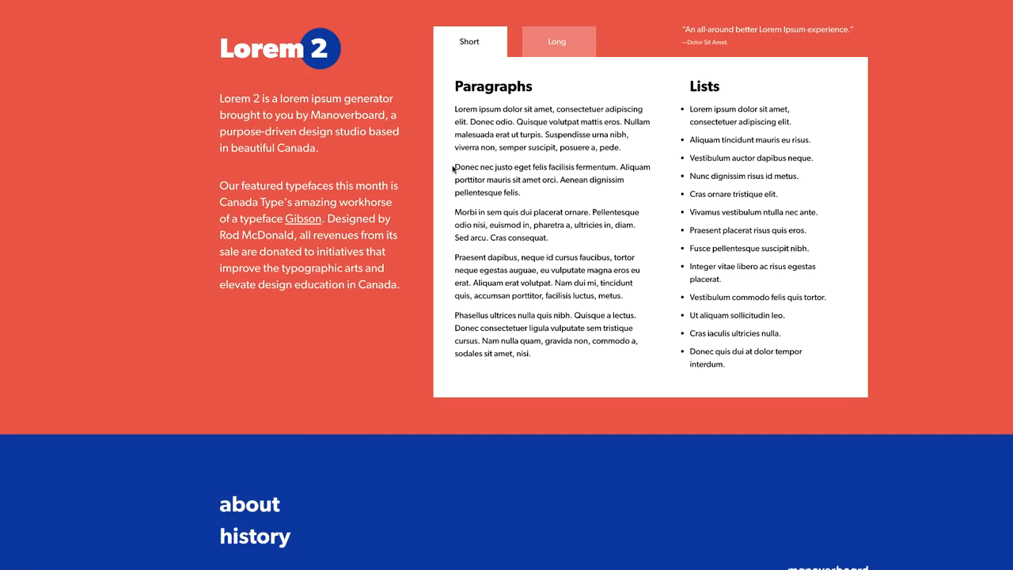
drag(468, 172, 531, 199)
key(ctrl+c)
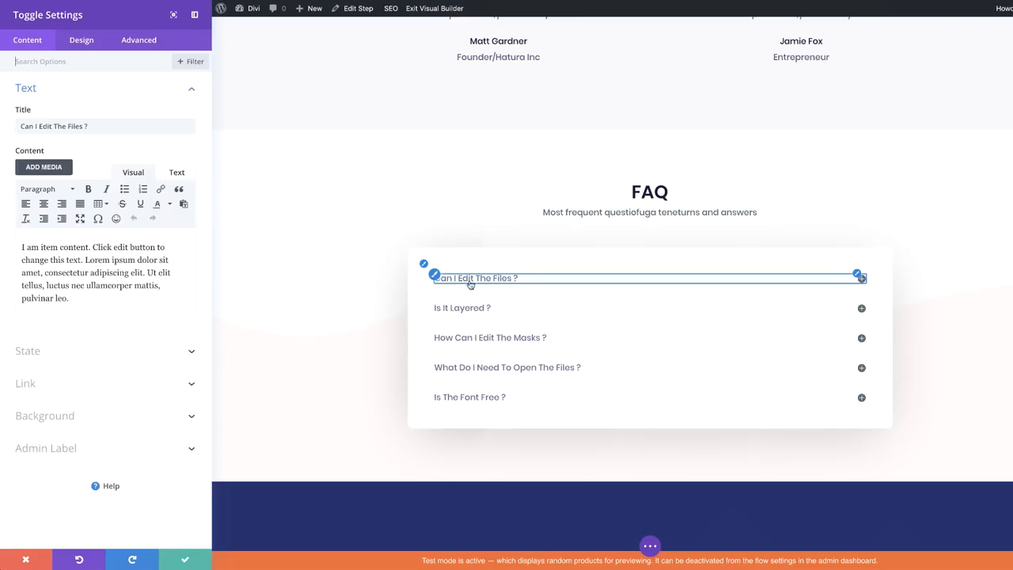
Replace the first FAQ answer with the pasted 'Donec nec justo… felis.' paragraph, save, and expand it
drag(57, 285, 20, 245)
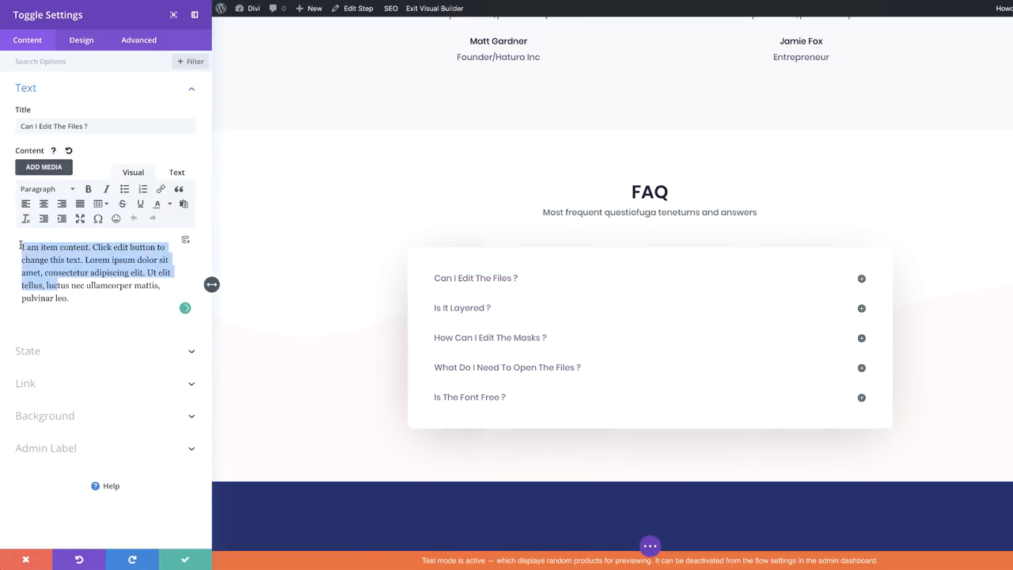
key(ctrl+v)
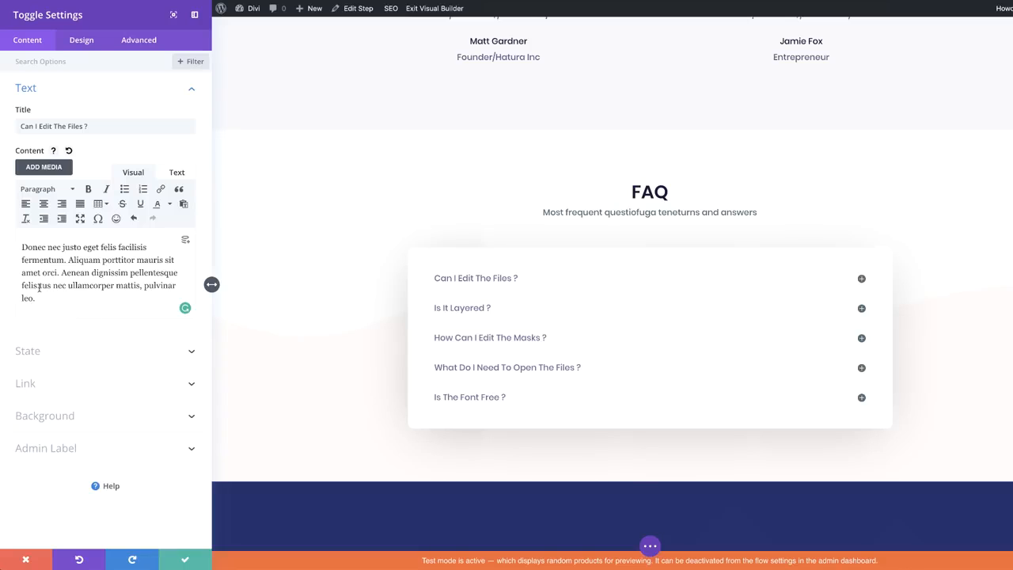
drag(39, 286, 74, 296)
key(BackSpace)
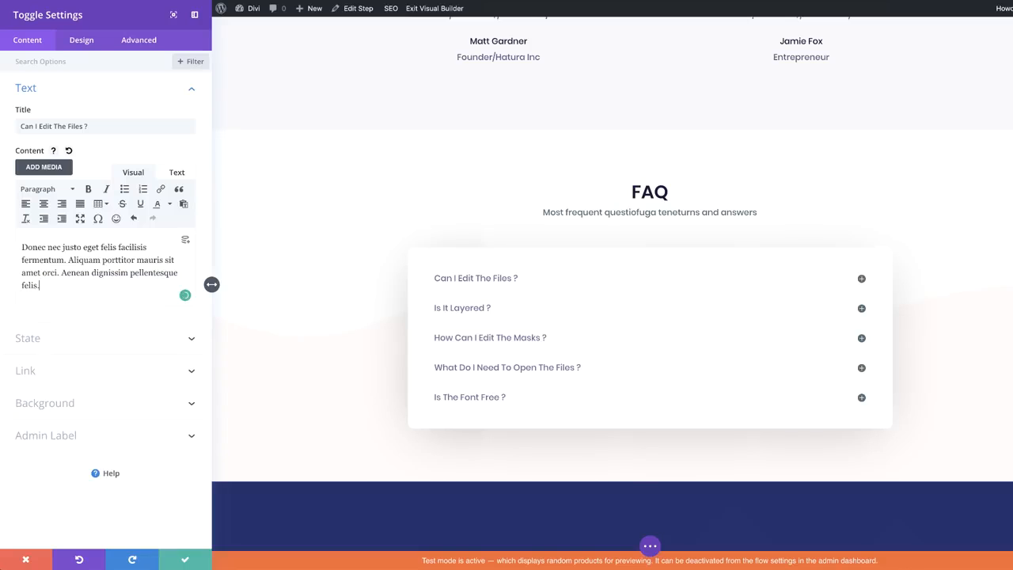
click(184, 559)
click(761, 280)
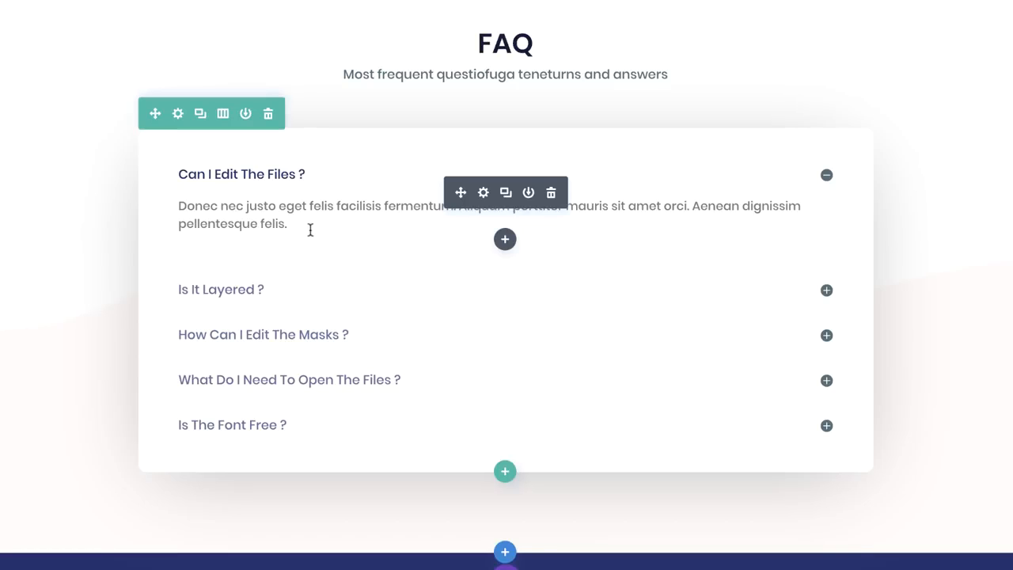
scroll(84, 255, down, 4)
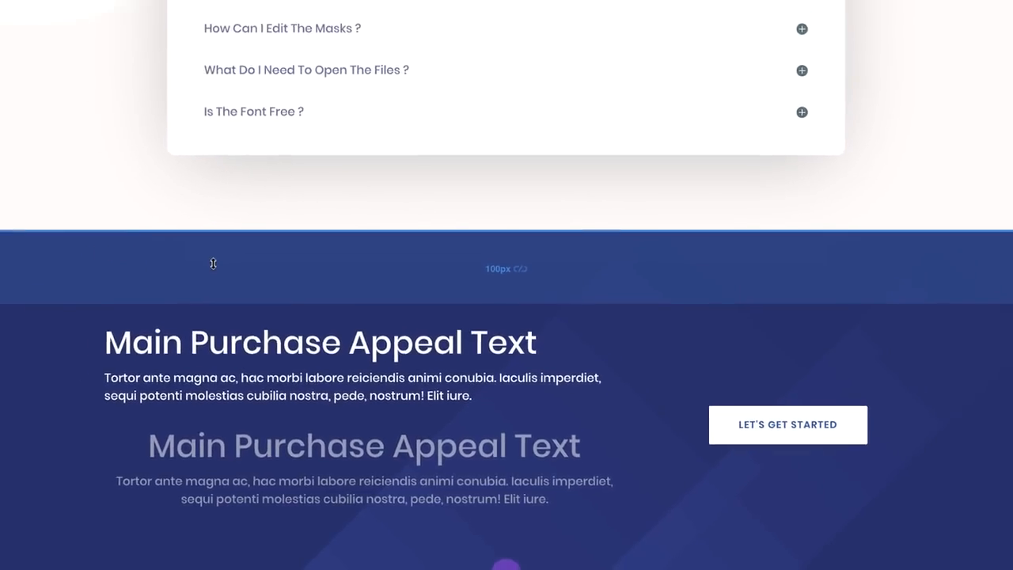
Set the barbell-bodybuilding-effort photo as the hero section's background image
scroll(213, 263, up, 20)
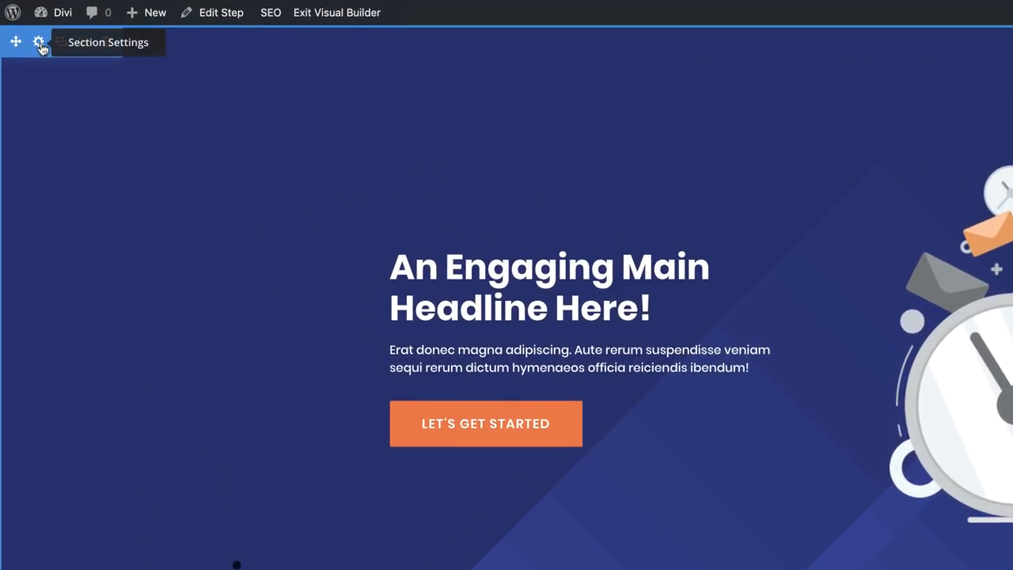
click(39, 43)
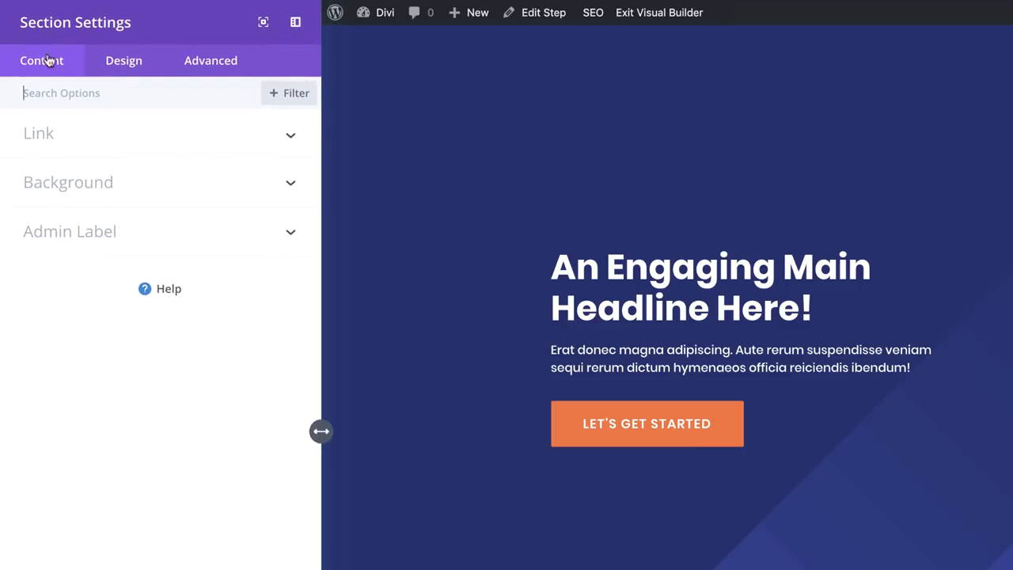
click(114, 189)
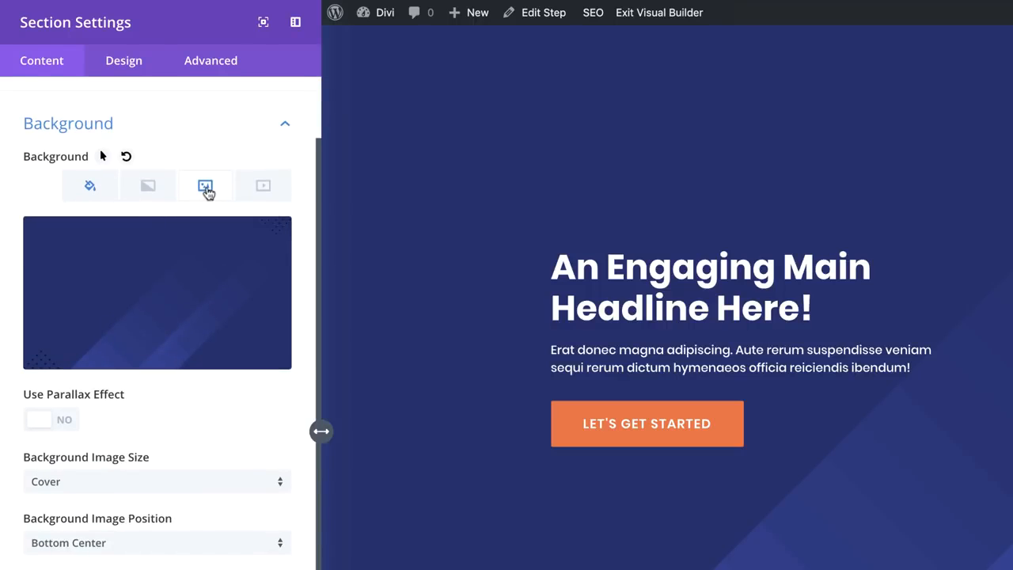
click(200, 297)
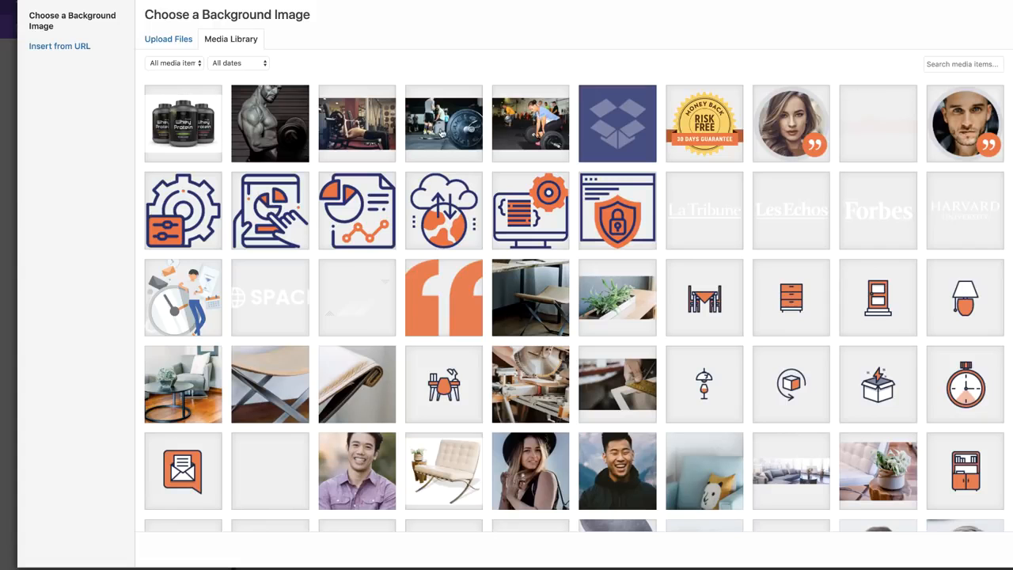
click(443, 127)
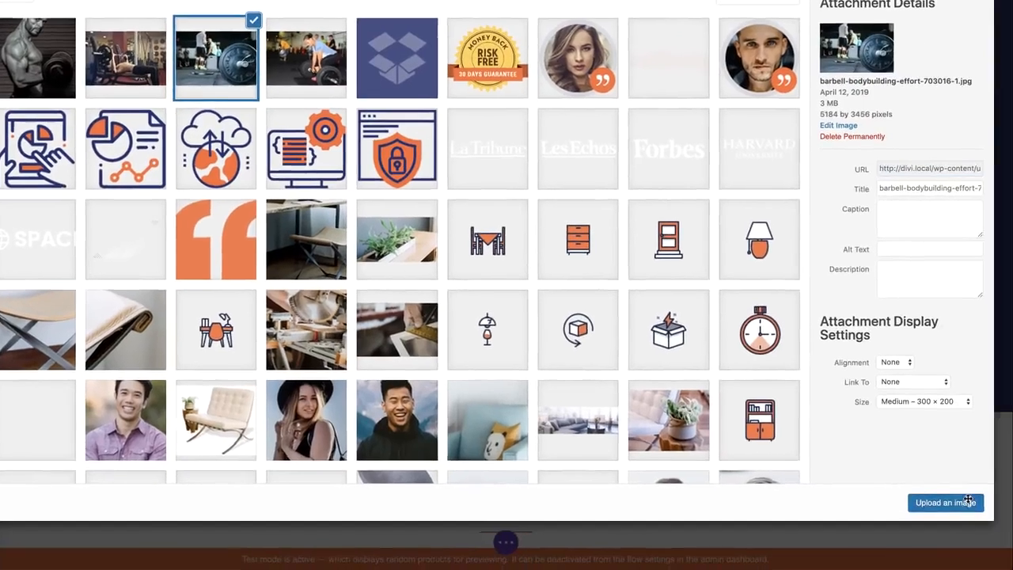
click(998, 519)
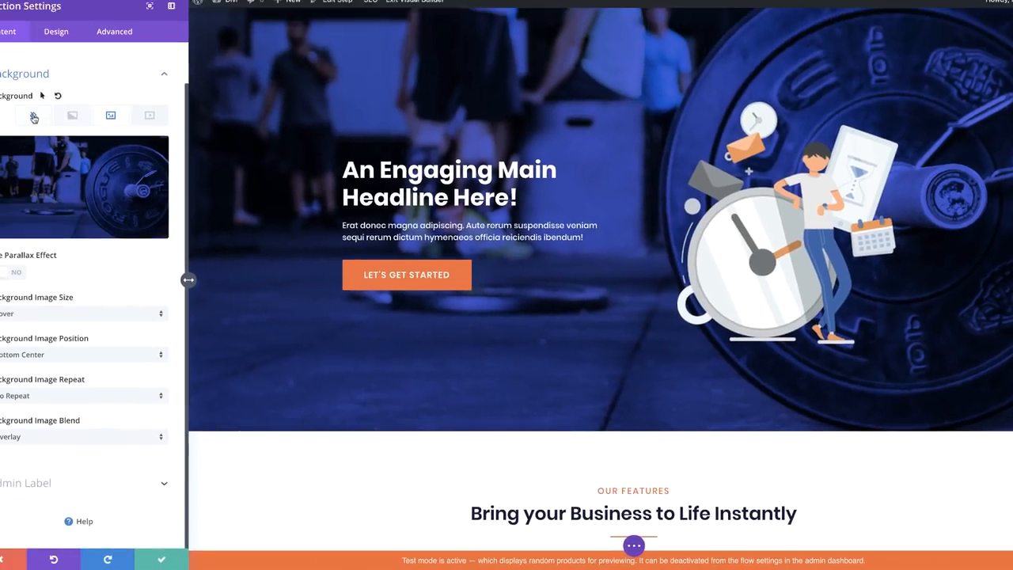
click(57, 123)
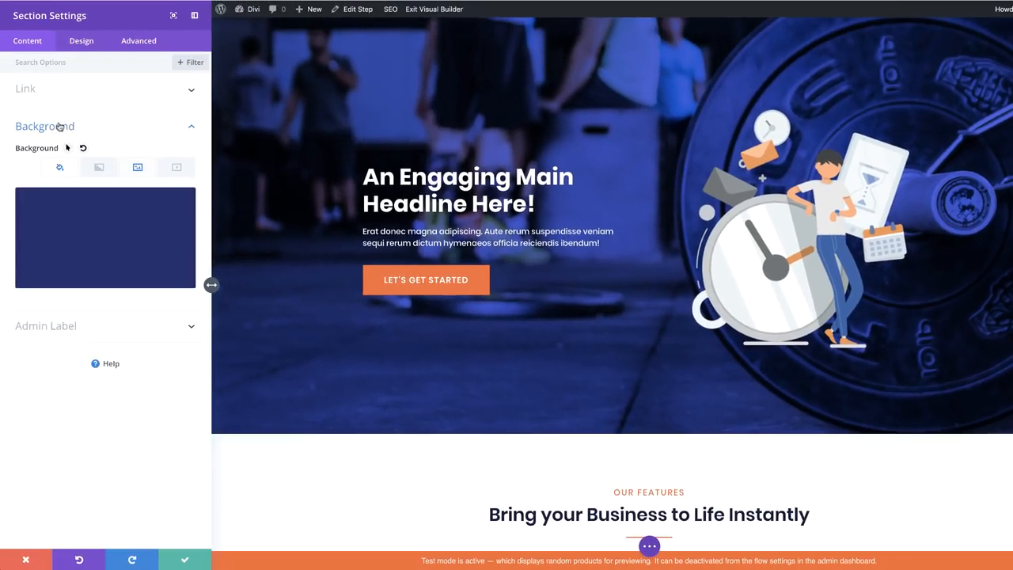
Make the hero overlay black at rgba(0,0,0,0.74) and save the section settings
mouse_move(139, 219)
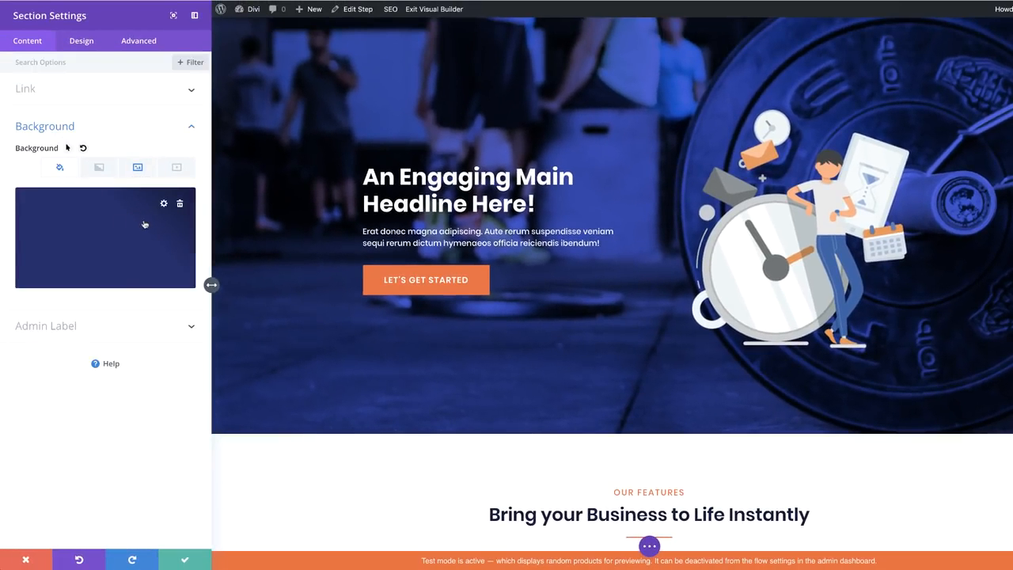
click(132, 230)
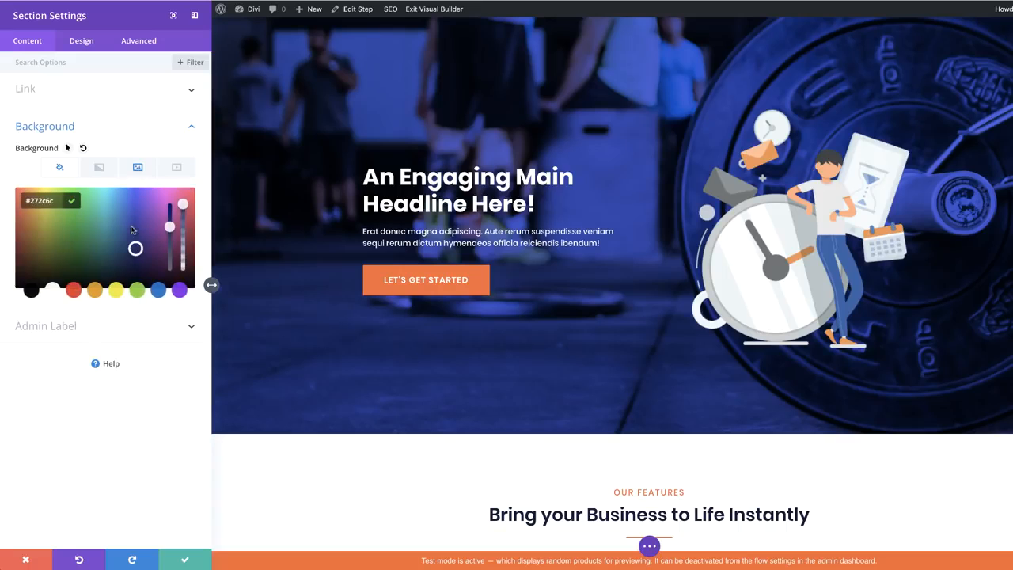
click(30, 291)
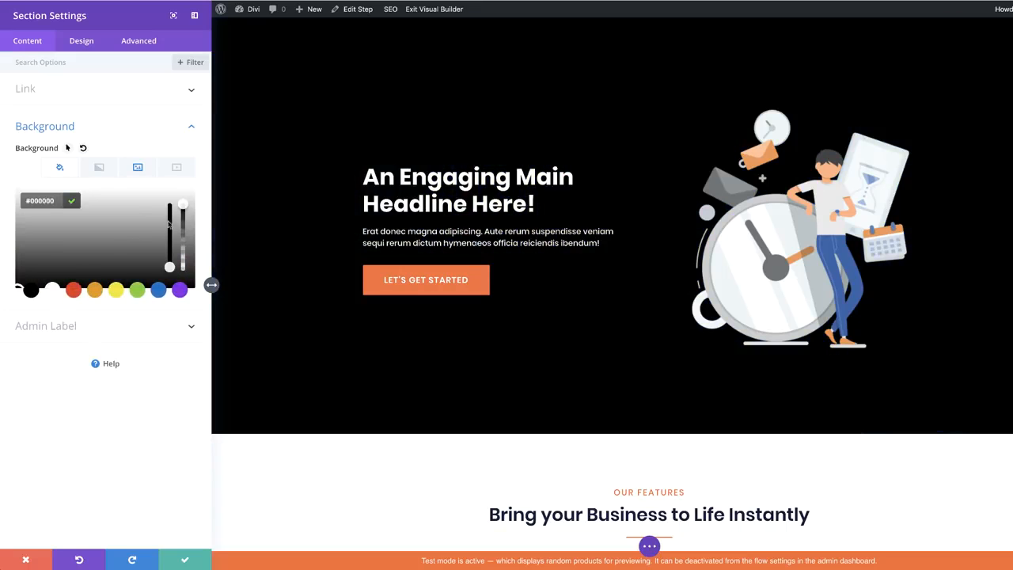
drag(183, 206, 188, 237)
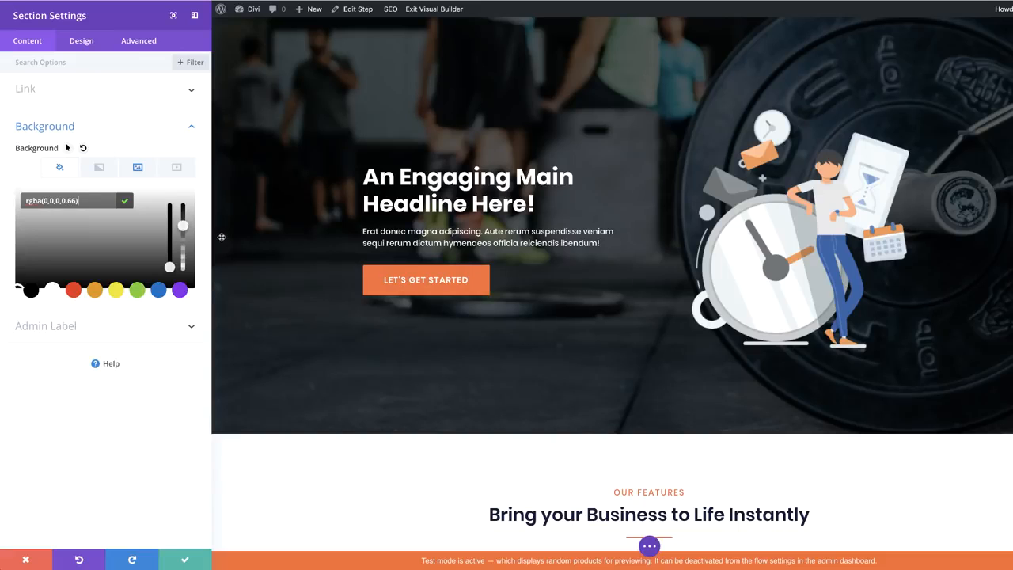
drag(183, 227, 183, 221)
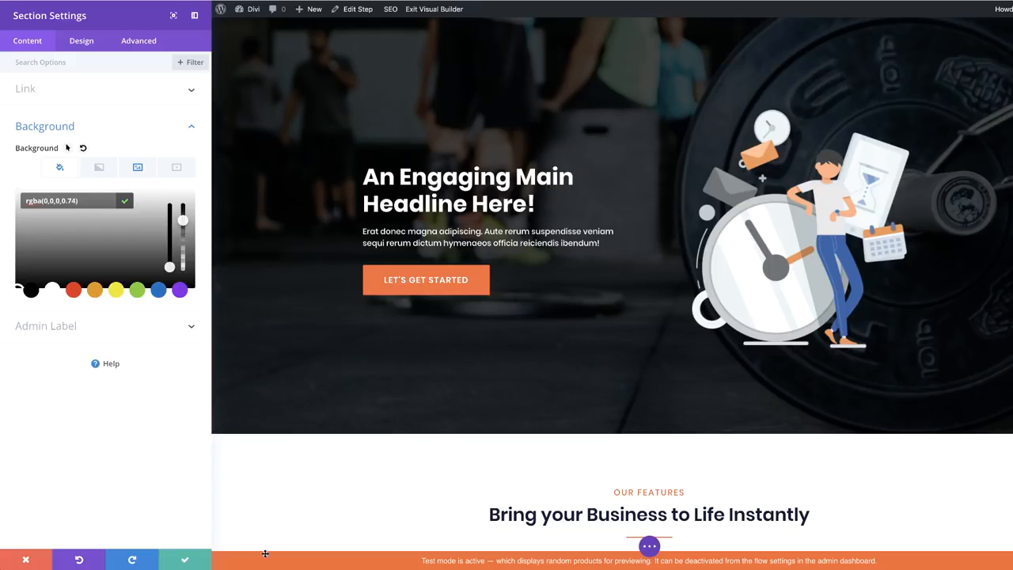
click(184, 559)
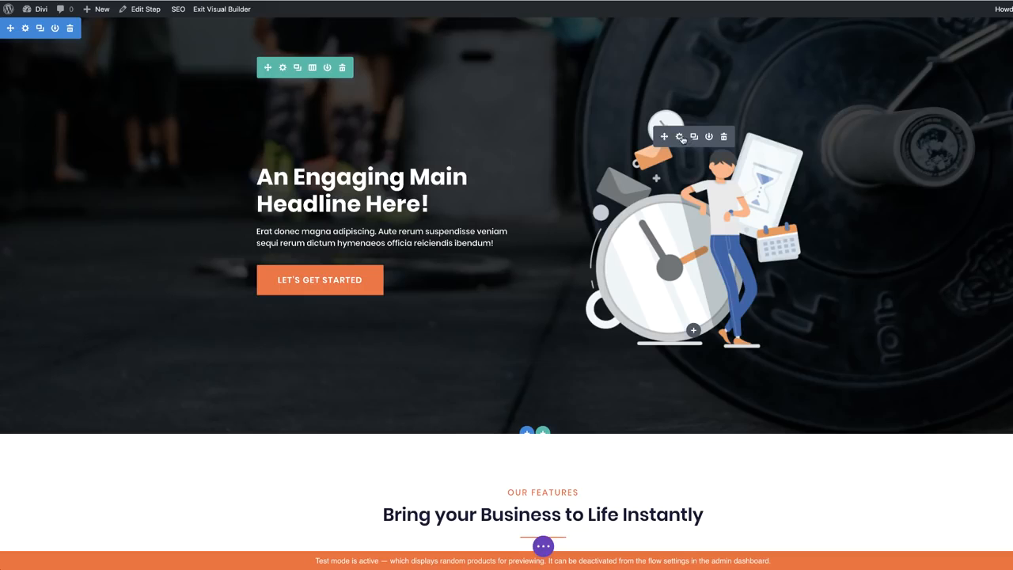
Swap the hero image module's clock illustration for the whey protein tubs photo
click(681, 137)
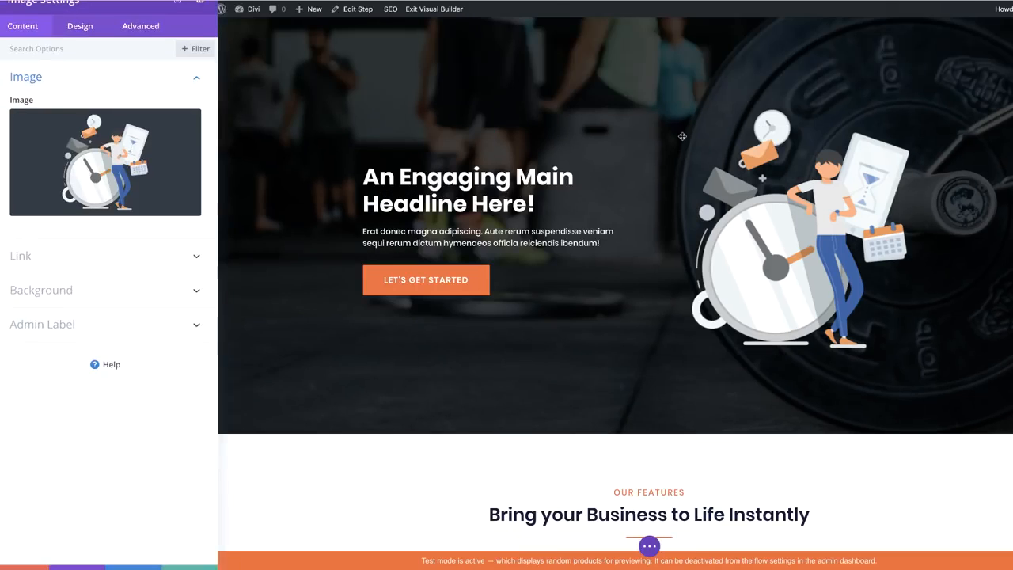
click(139, 169)
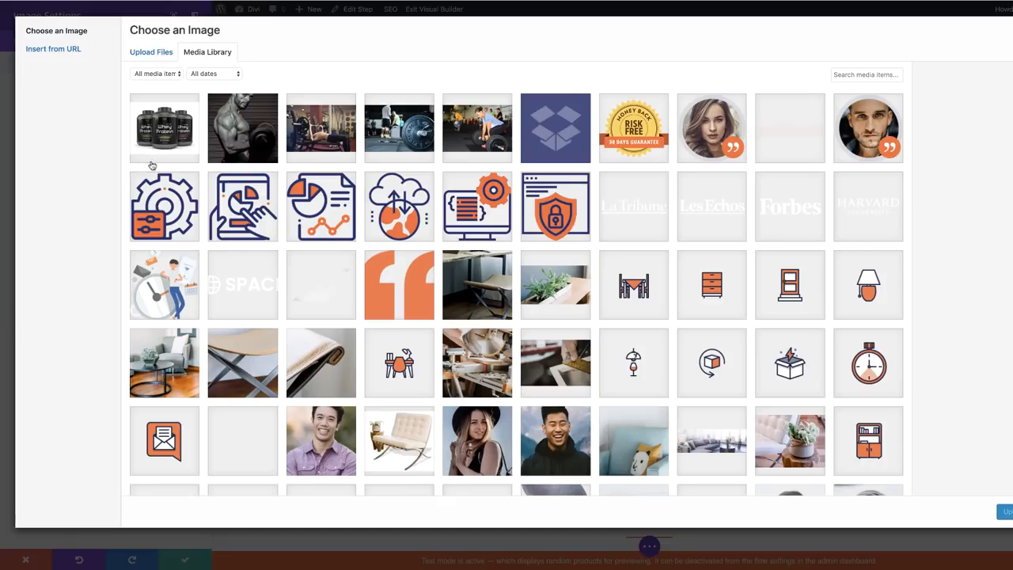
click(178, 137)
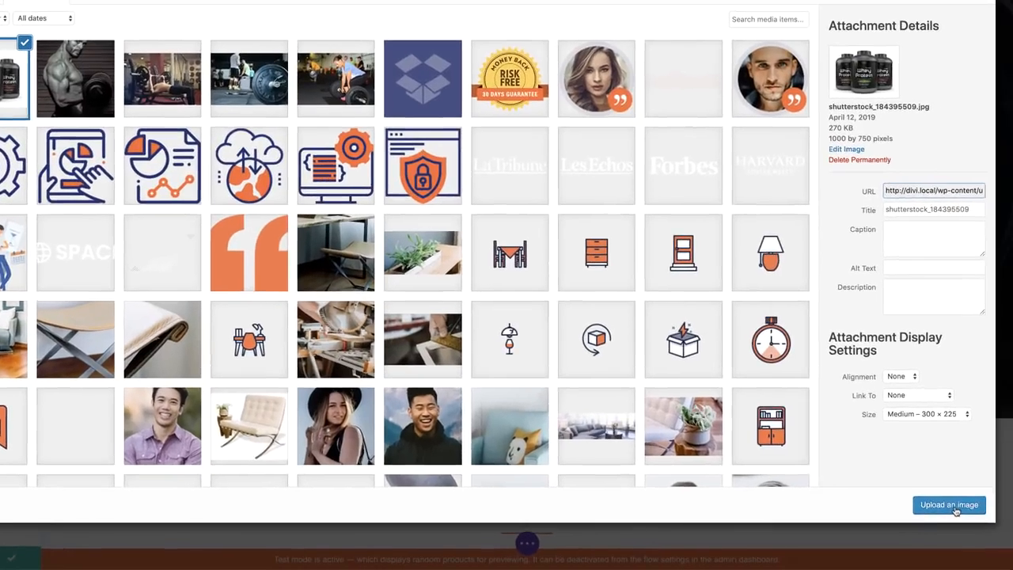
click(1007, 511)
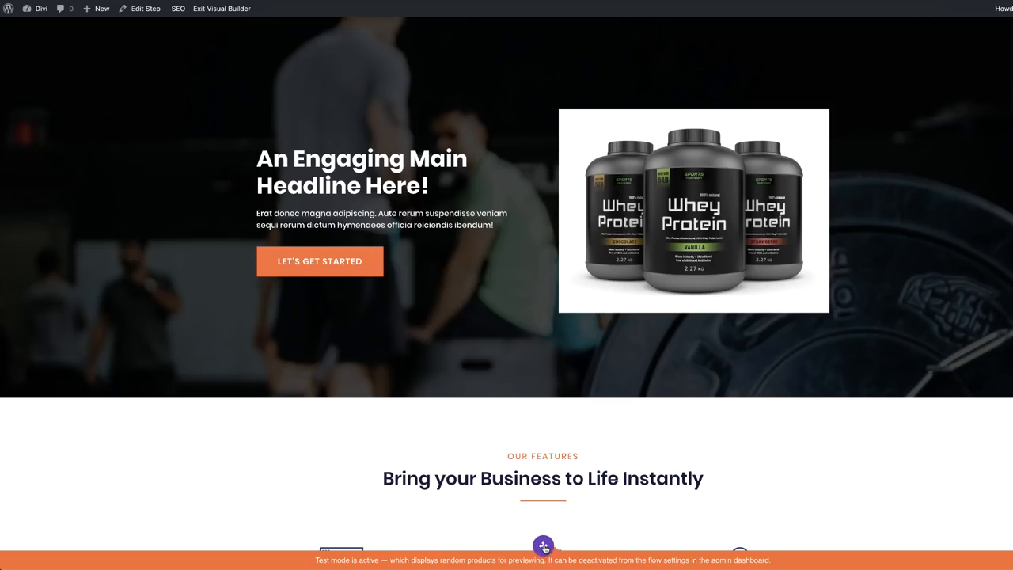
click(542, 546)
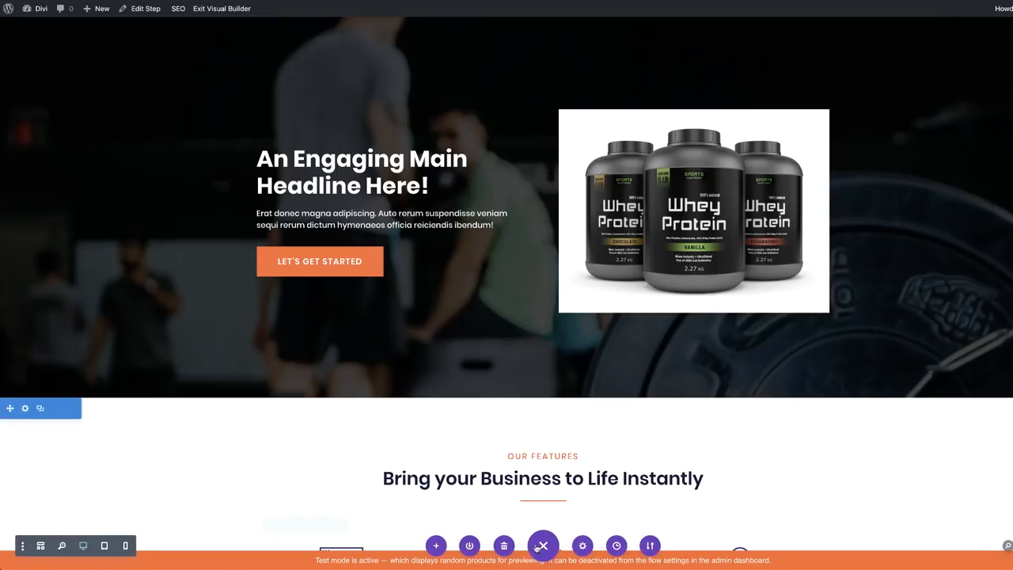
Check the hero at phone width, then relabel the hero button from Let's Get Started to BUY NOW
click(125, 547)
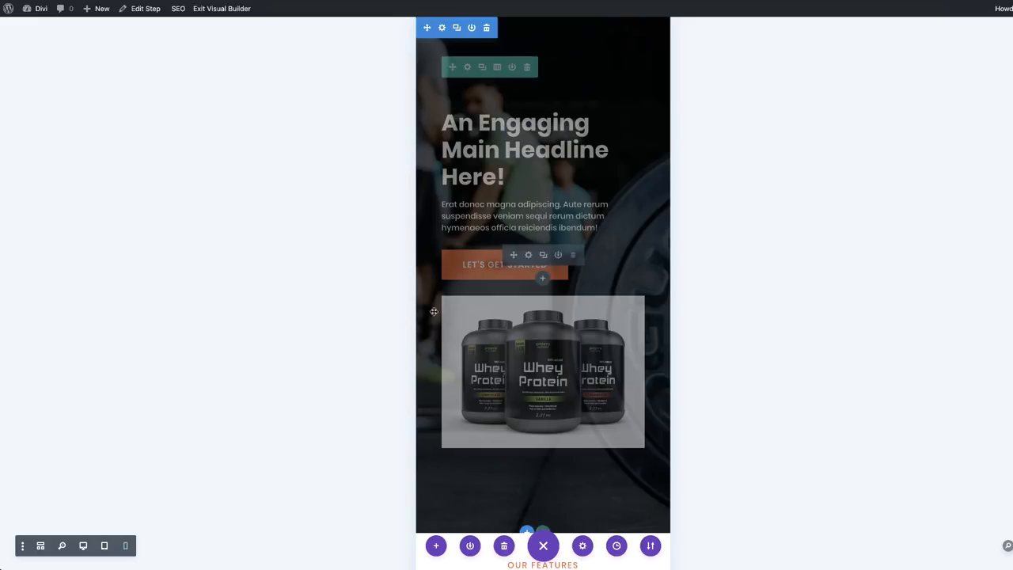
click(84, 545)
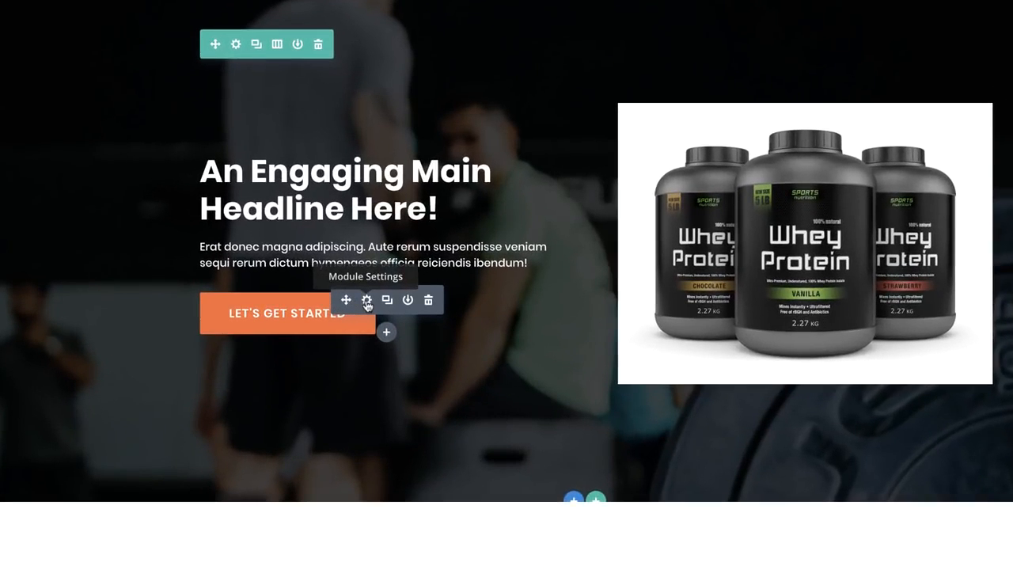
click(366, 300)
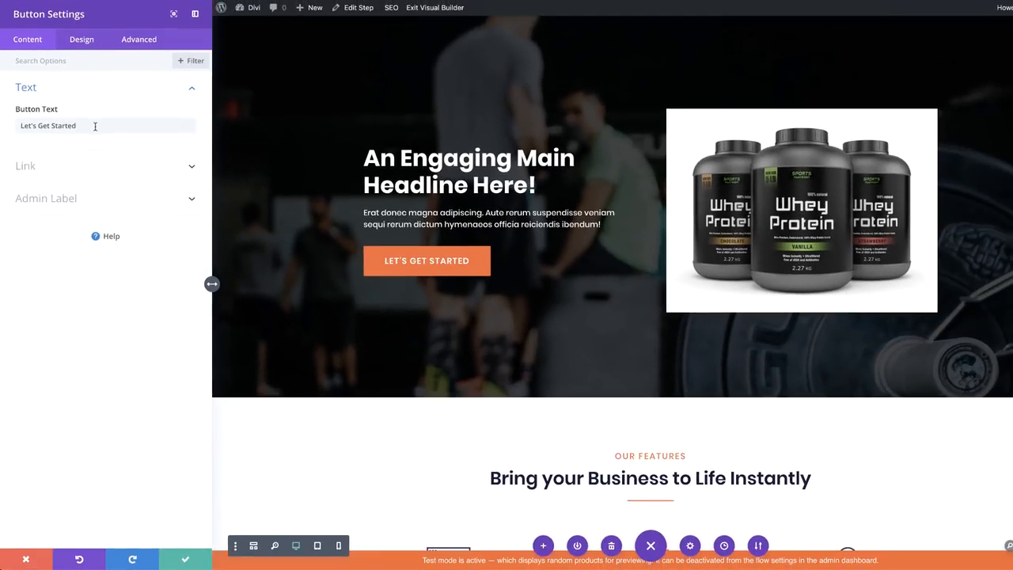
triple_click(92, 123)
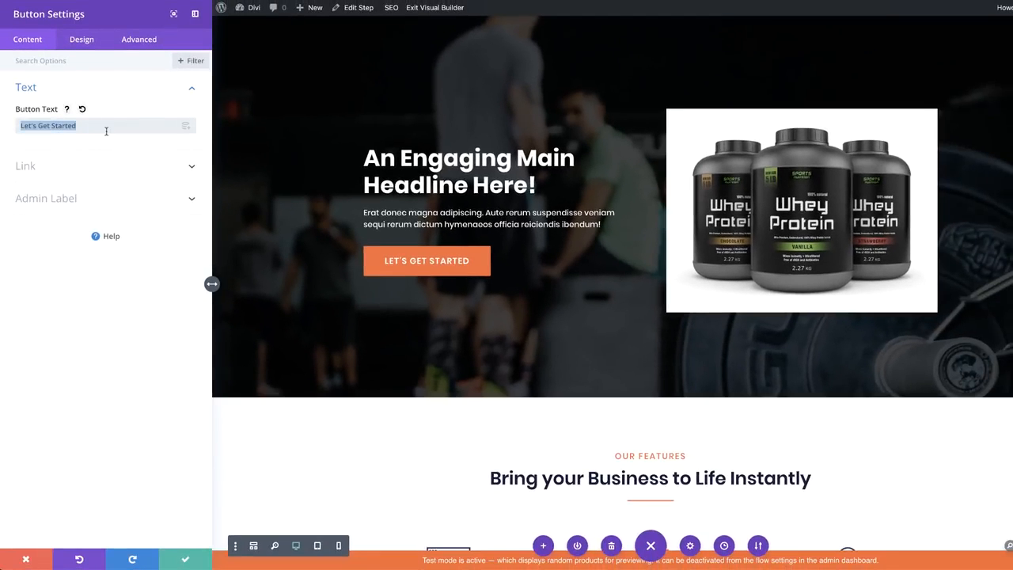
text(BUY NOW)
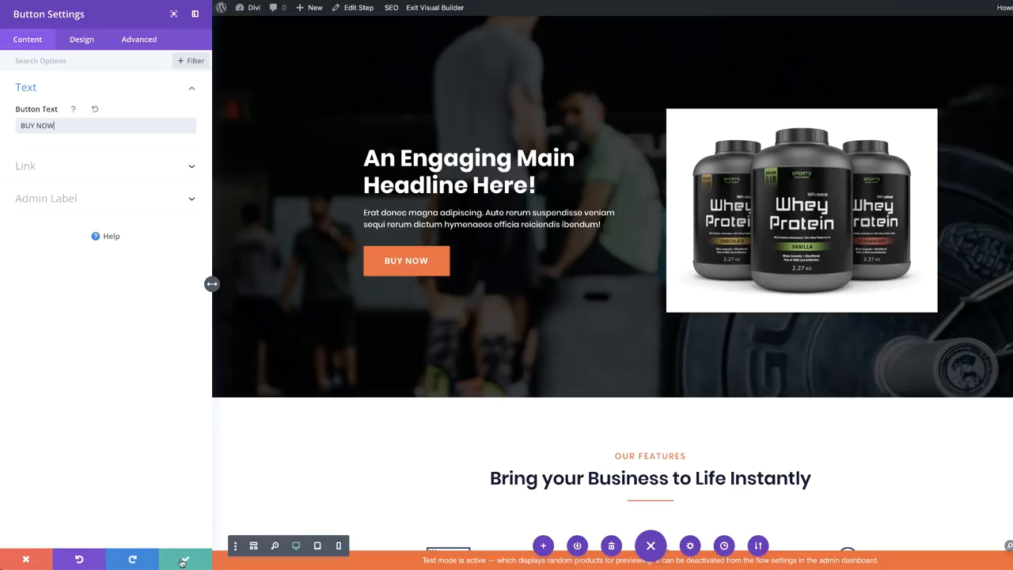
click(184, 560)
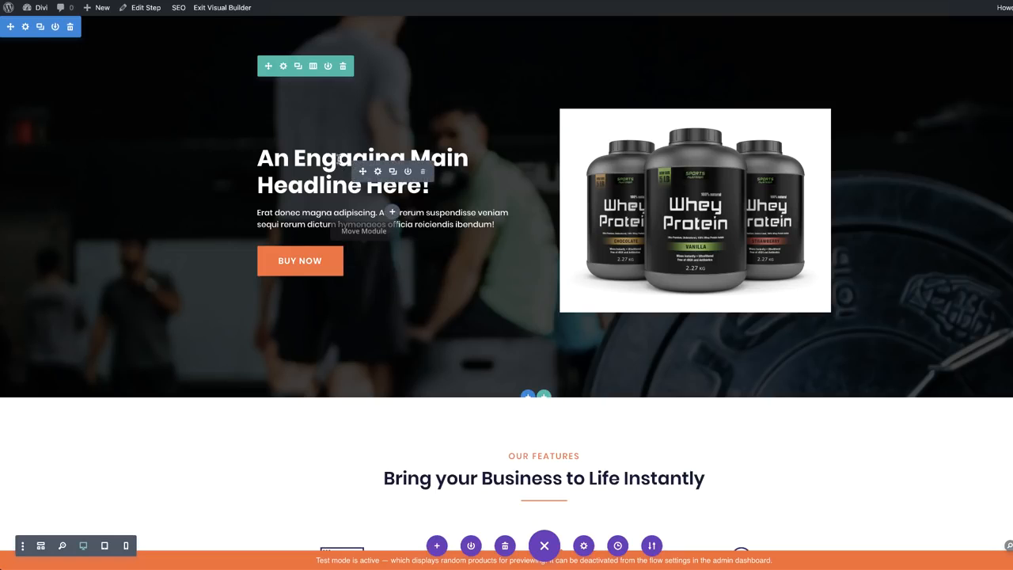
Paste lorem ipsum over the hero headline and trim it to end at 'fermentum.'
drag(258, 159, 434, 197)
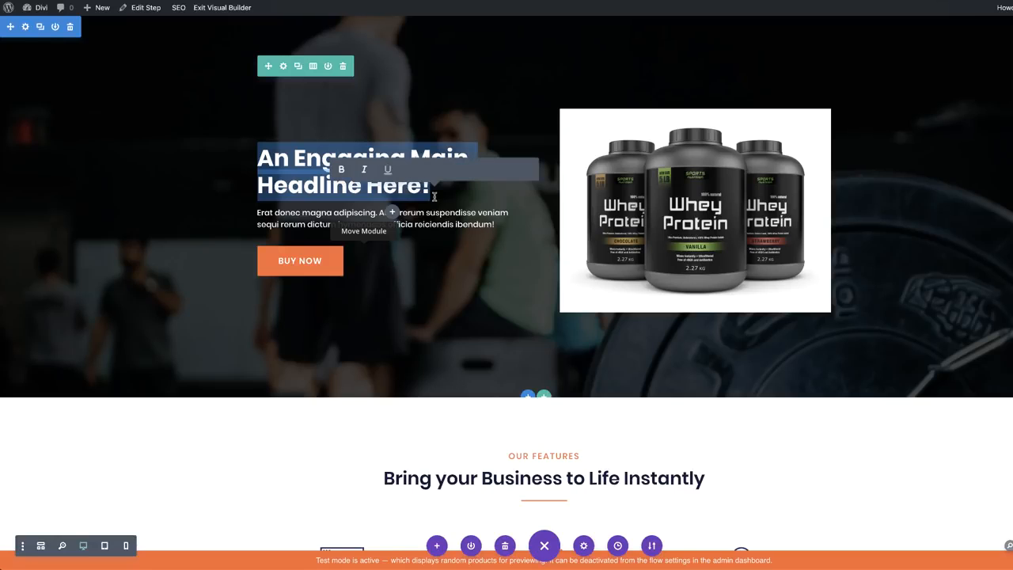
text(Donec nec justo eget felis facilisis fermentum. Aliquam porttitor mauris sit amet orci. Aenean dignissim pellentesque felis.)
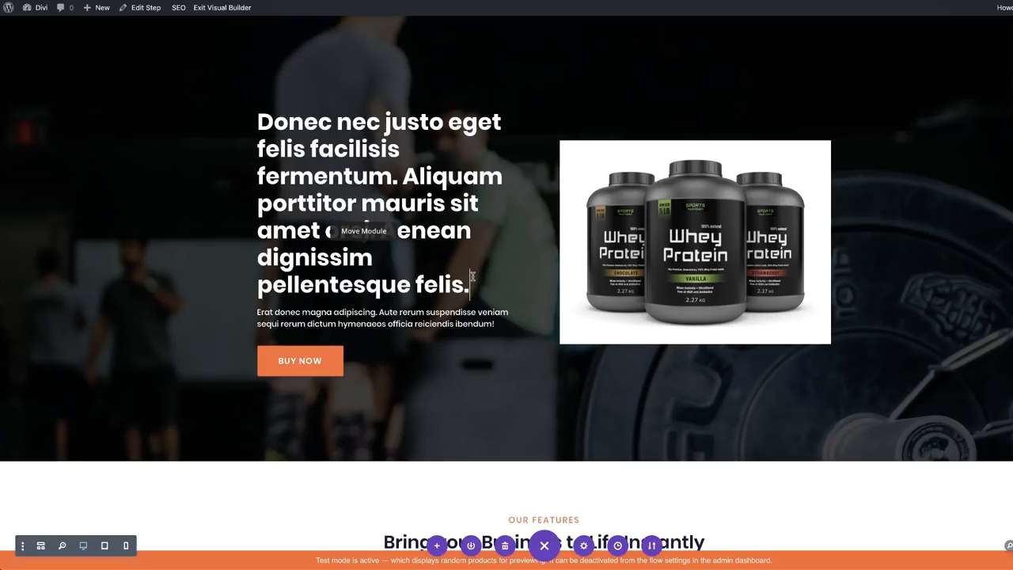
drag(461, 285, 382, 182)
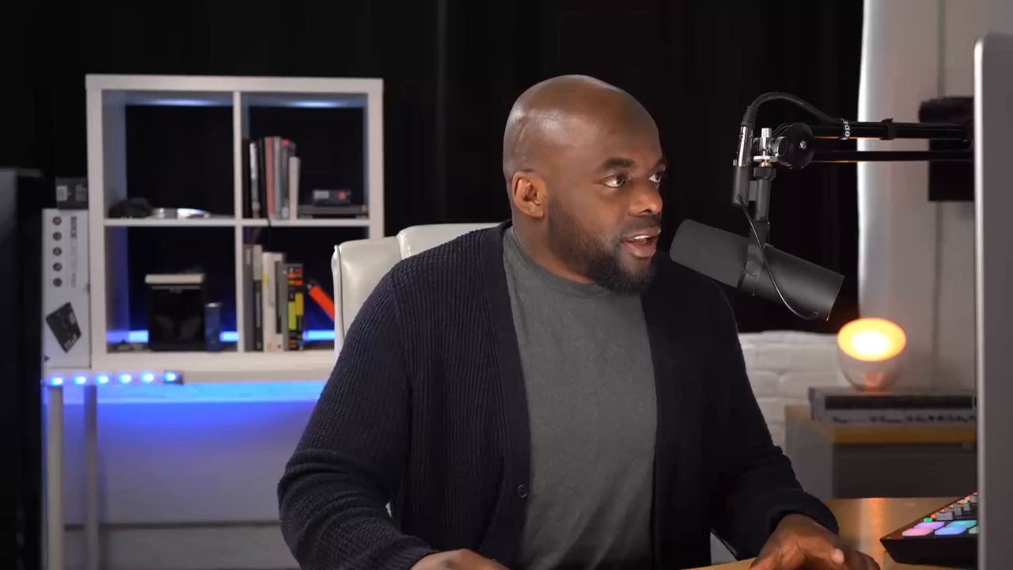
key(BackSpace)
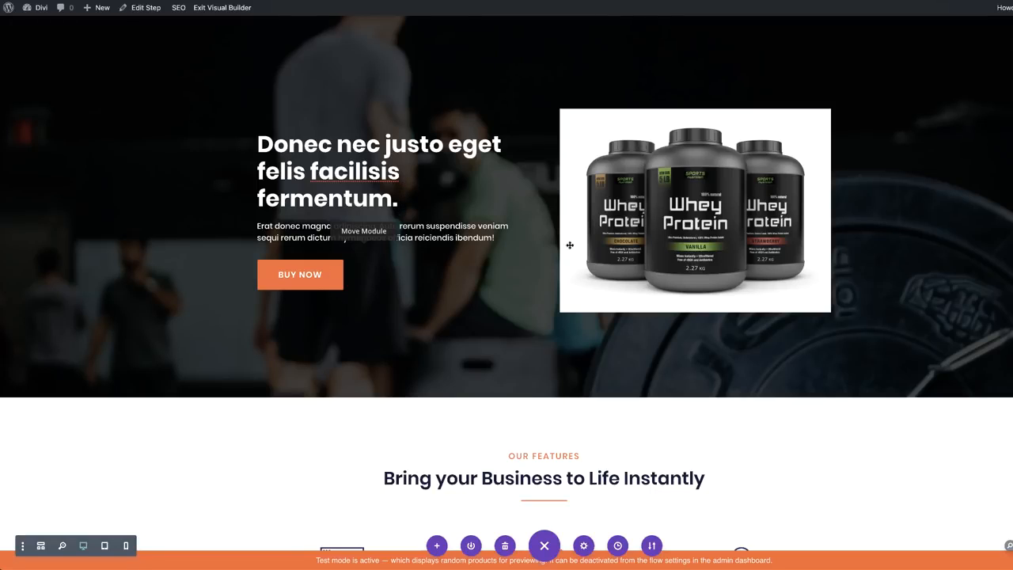
click(300, 225)
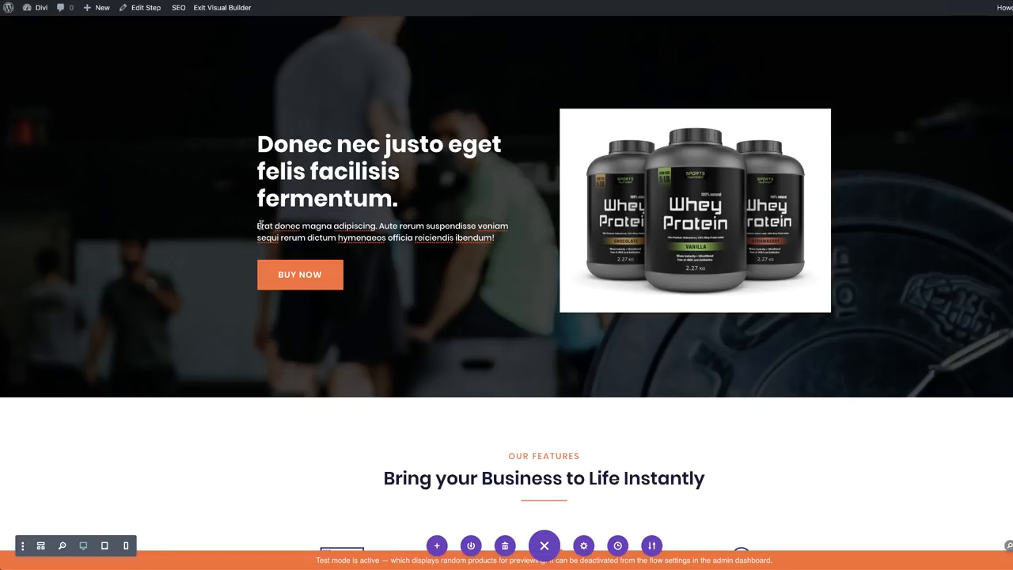
click(394, 225)
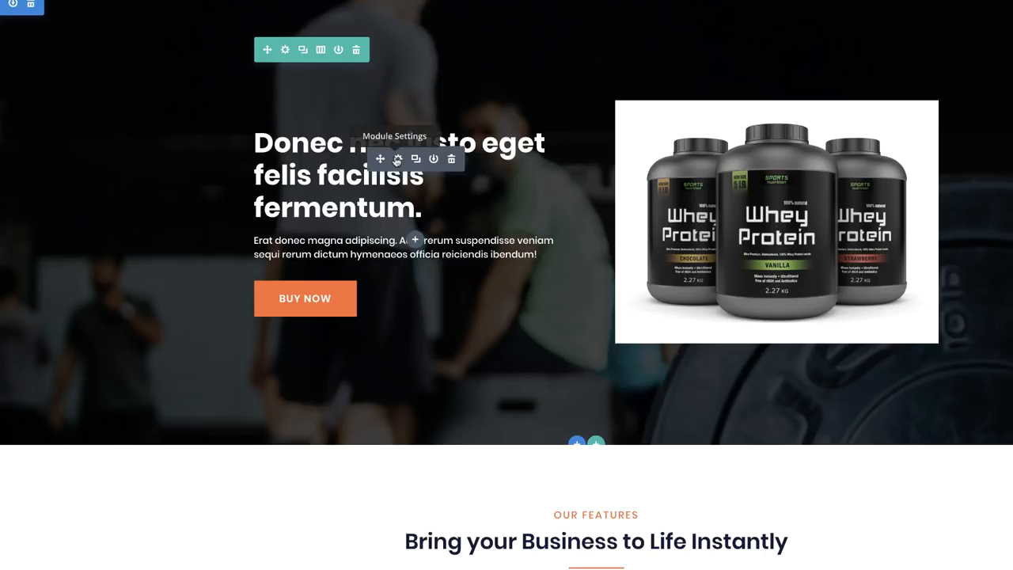
Set the hero headline's desktop Heading Text Size to 52px
click(399, 161)
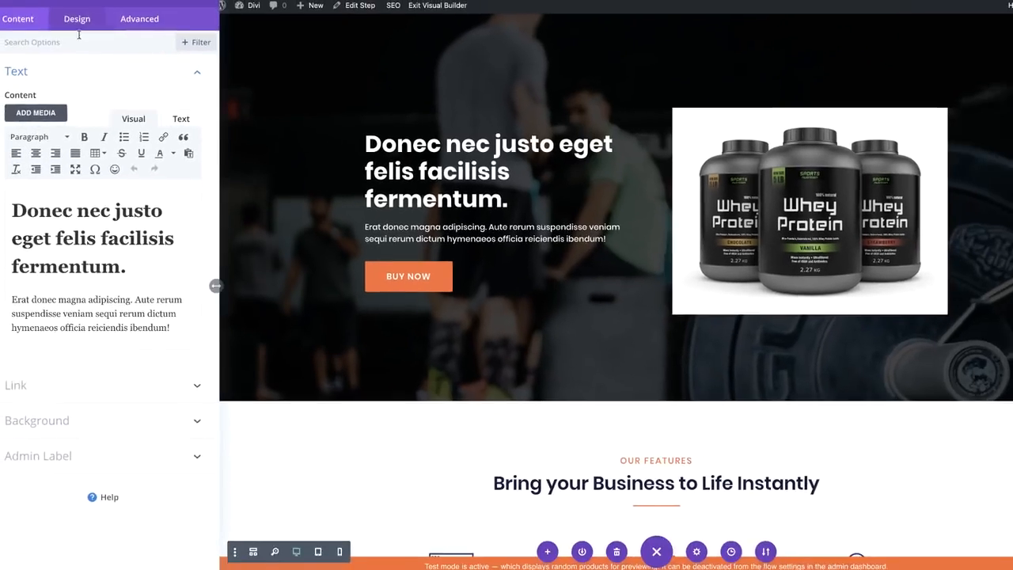
click(88, 42)
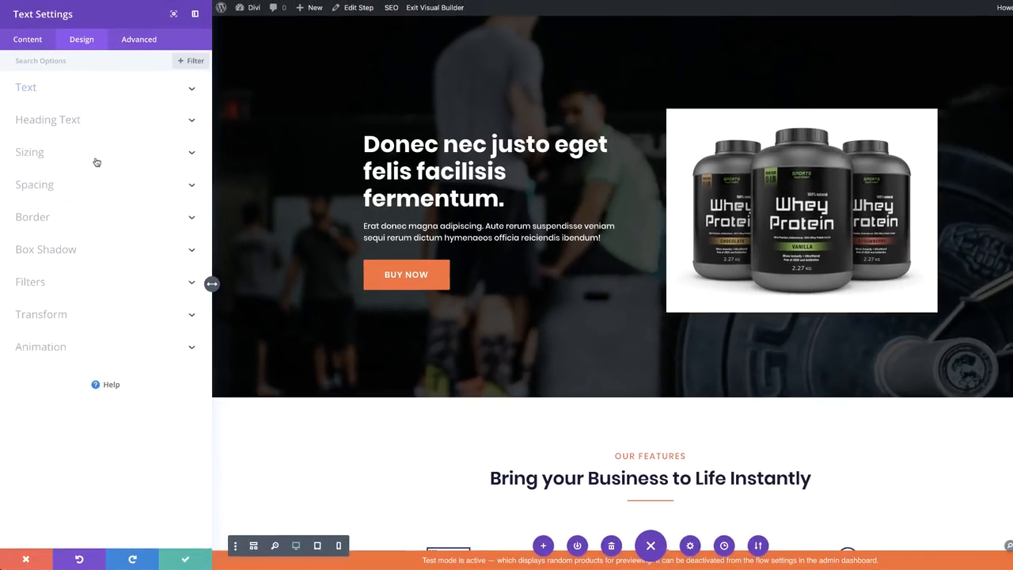
click(48, 119)
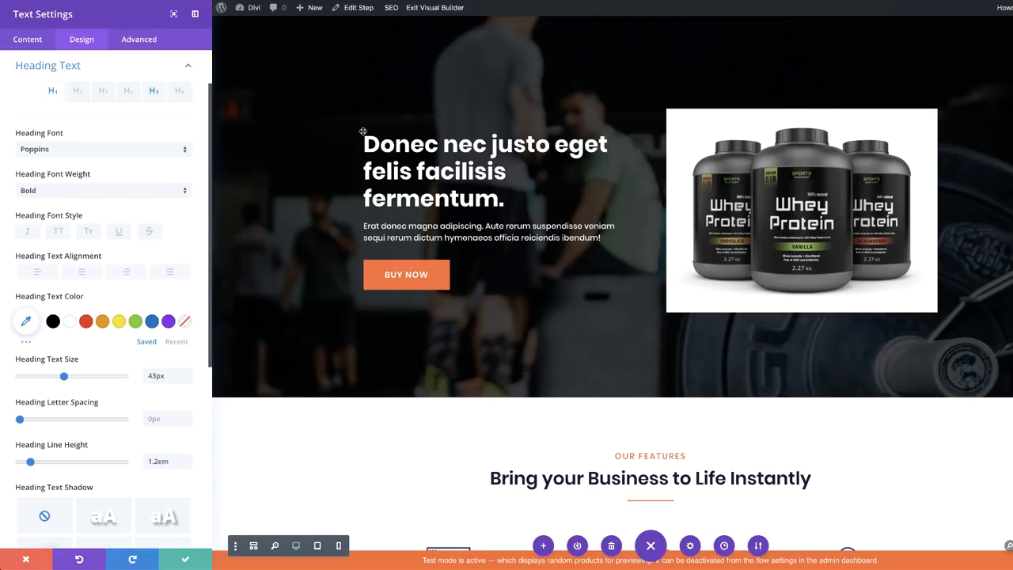
mouse_move(64, 377)
mouse_down()
mouse_move(110, 378)
mouse_move(73, 379)
mouse_up()
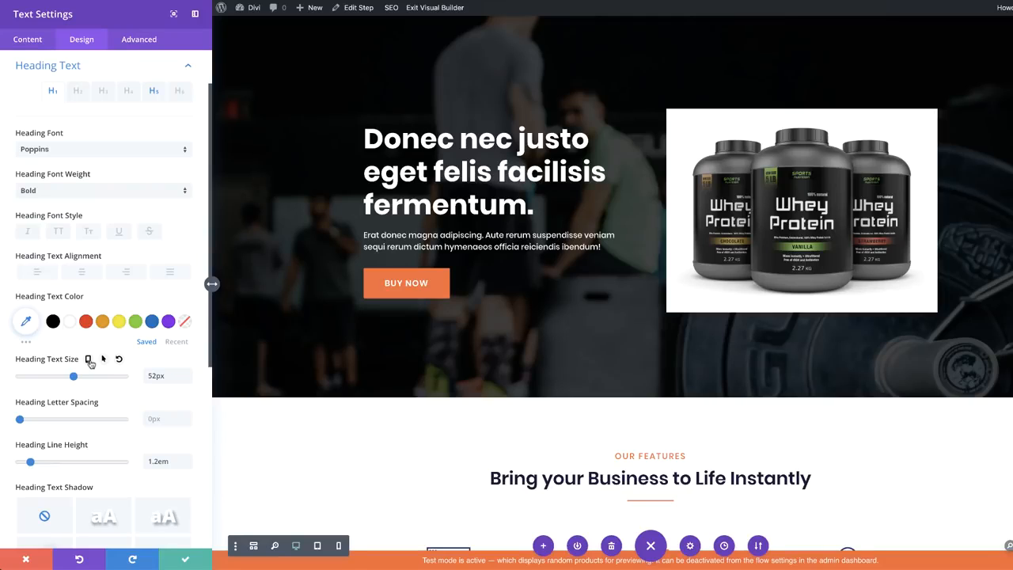
Add responsive headline sizes of 65px on tablet and 45px on phone, and save
click(88, 360)
click(109, 382)
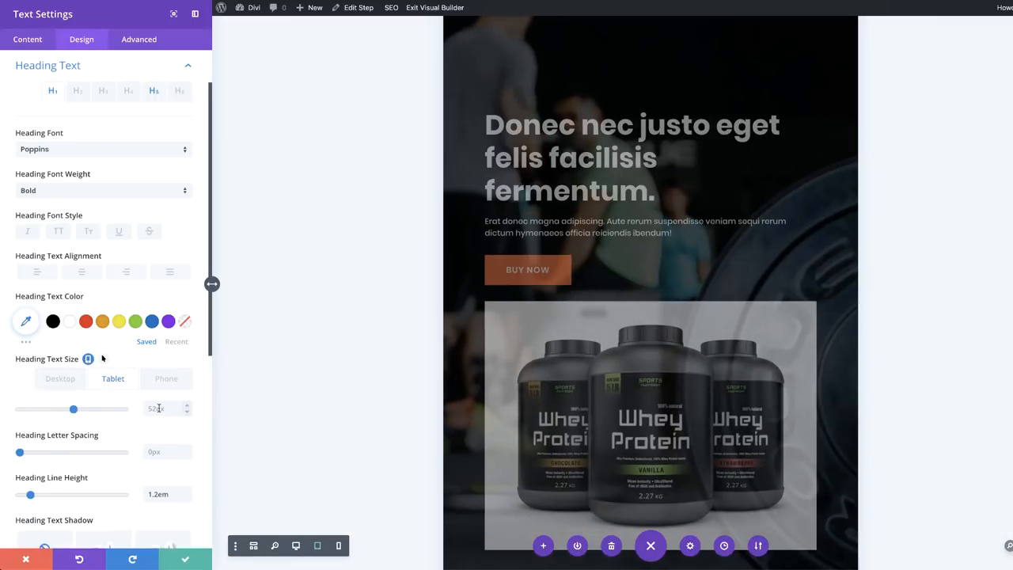
drag(75, 409, 87, 413)
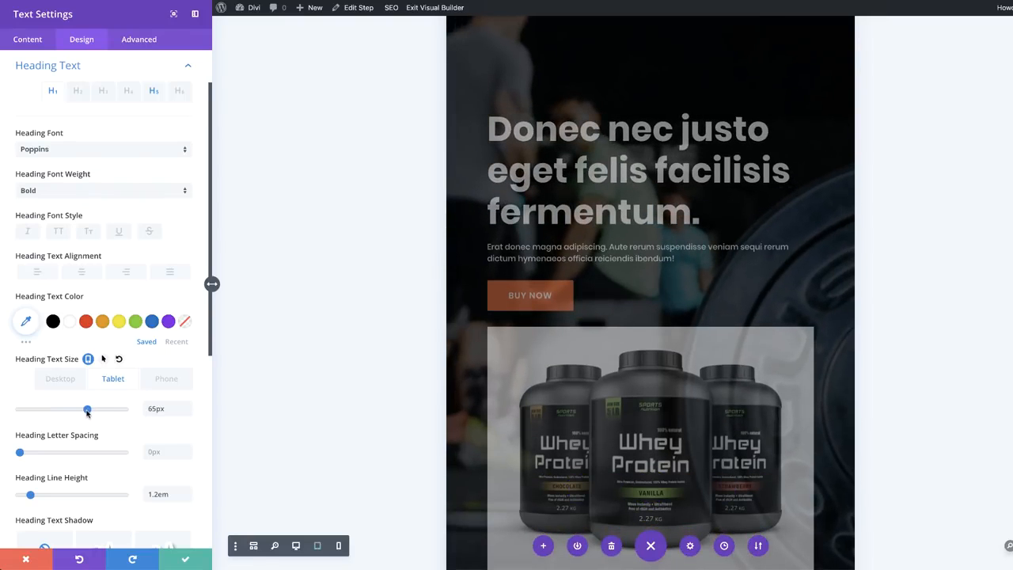
click(157, 381)
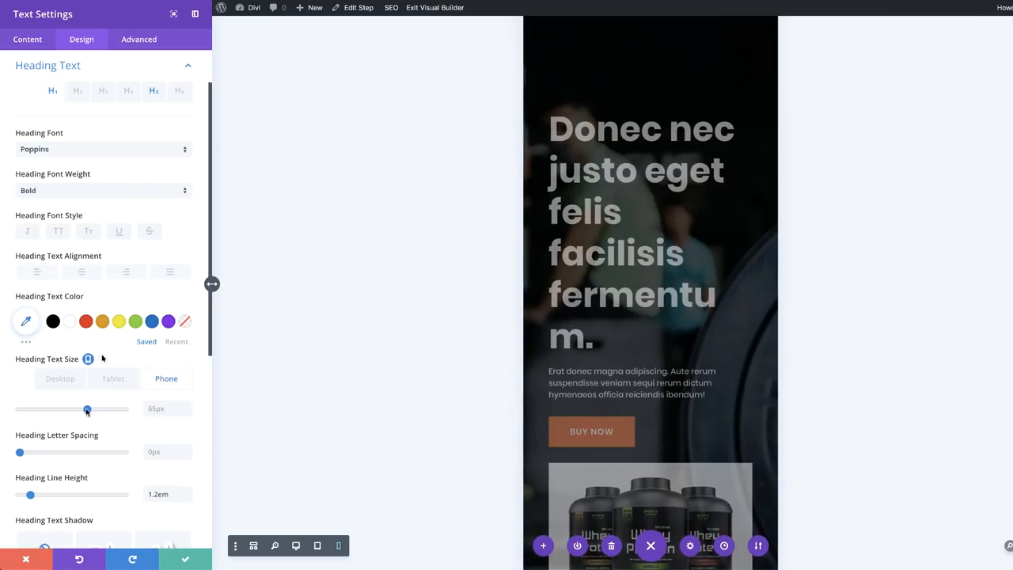
drag(84, 412, 62, 418)
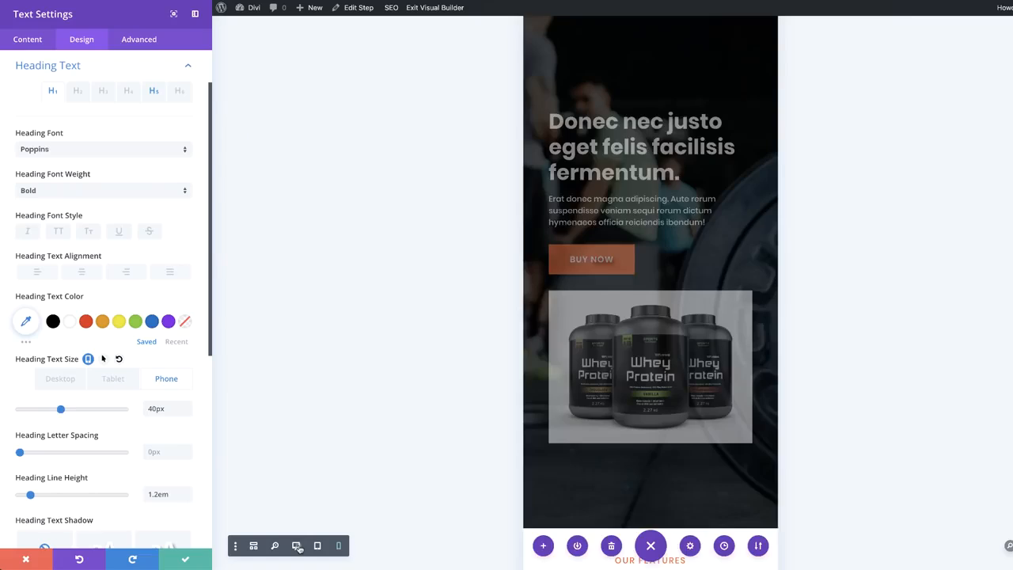
click(296, 545)
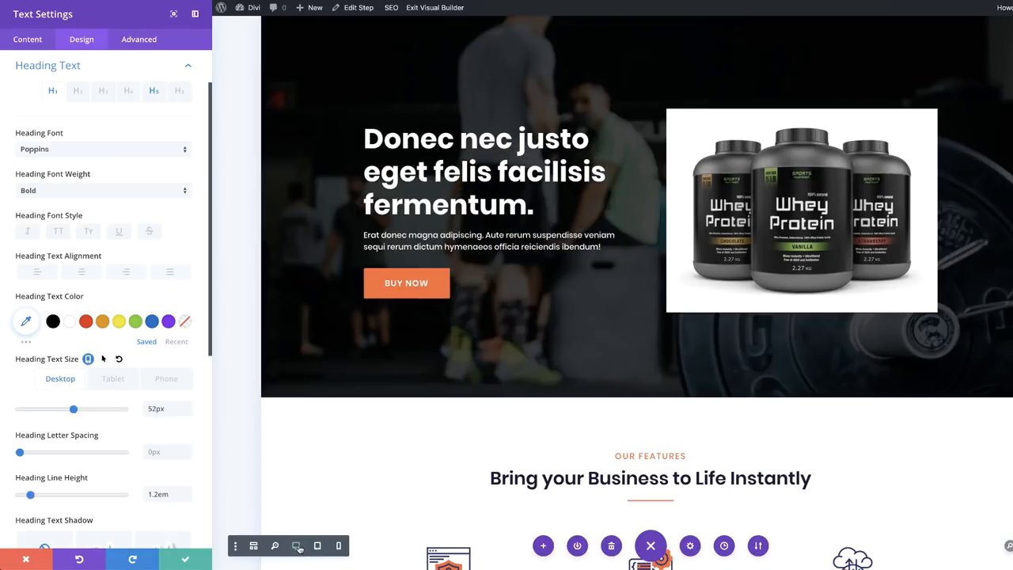
click(185, 558)
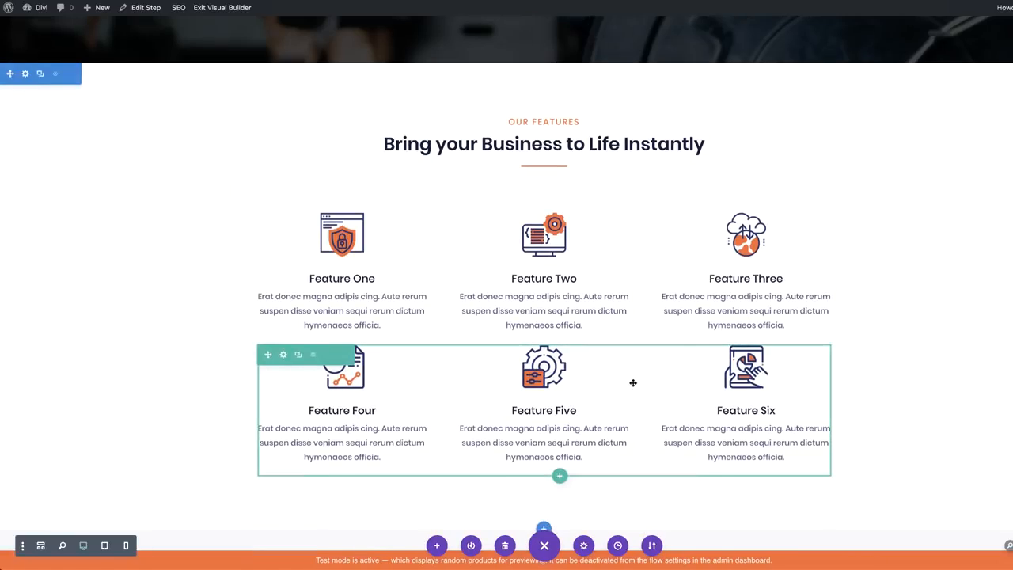
Replace the left testimonial photo with the portrait of a woman in a beanie
scroll(633, 383, down, 3)
scroll(633, 383, down, 2)
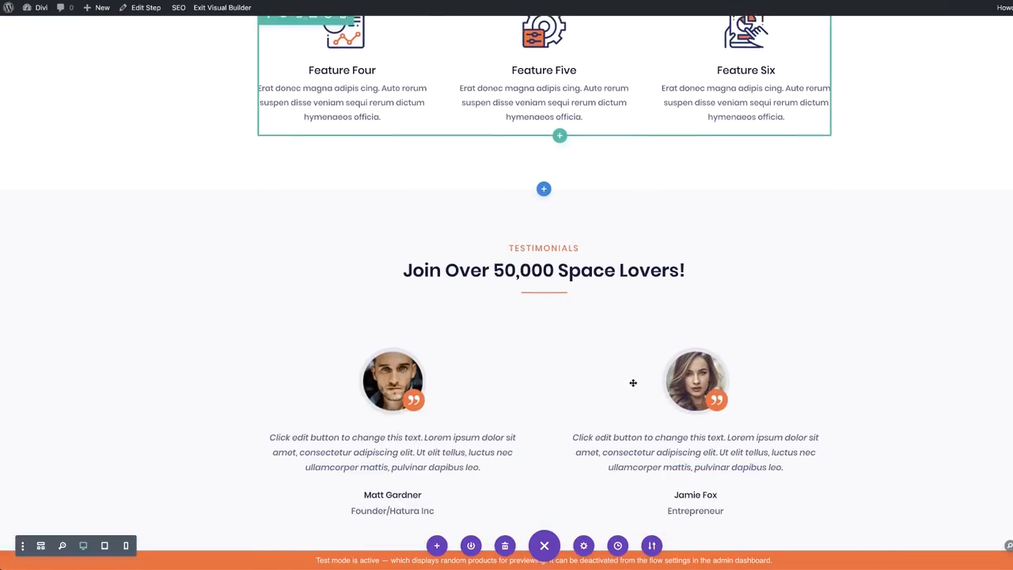
scroll(527, 377, down, 2)
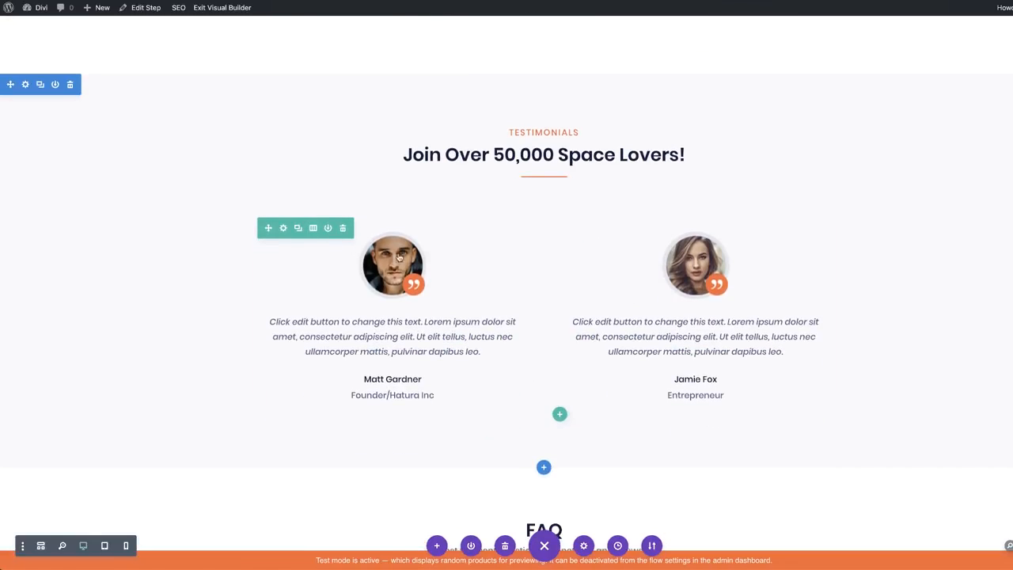
mouse_move(392, 269)
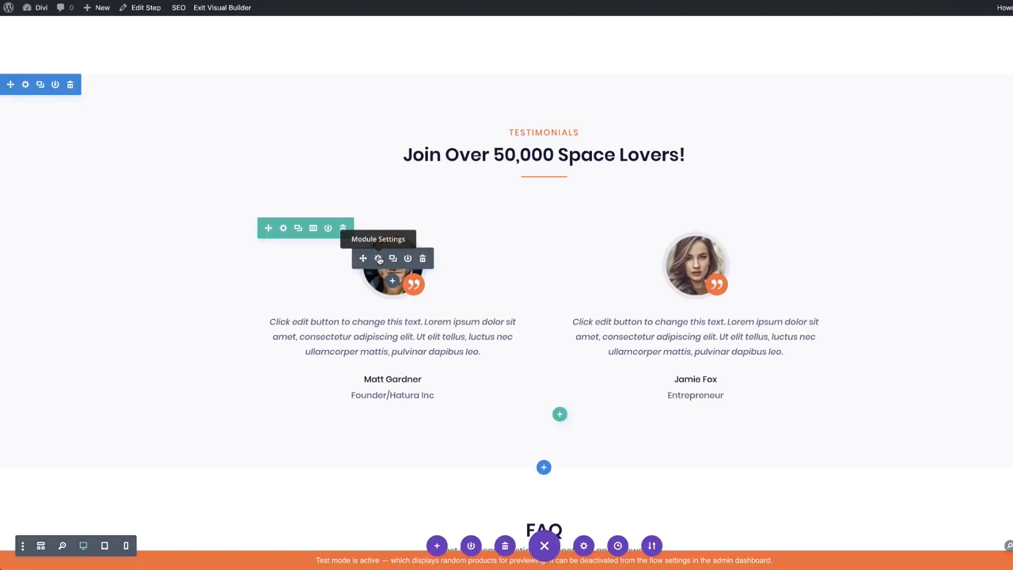
click(378, 258)
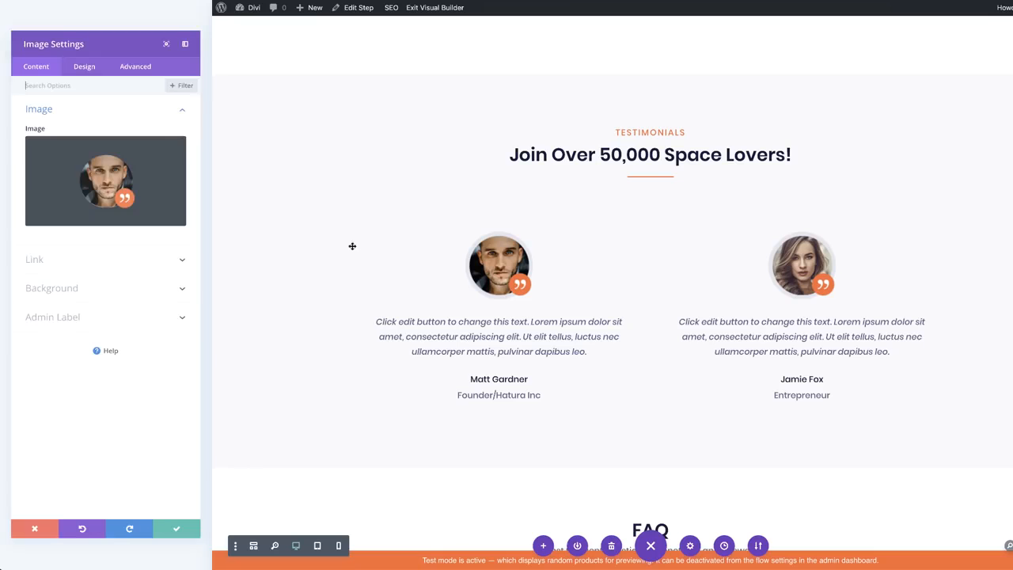
click(118, 163)
scroll(345, 365, down, 5)
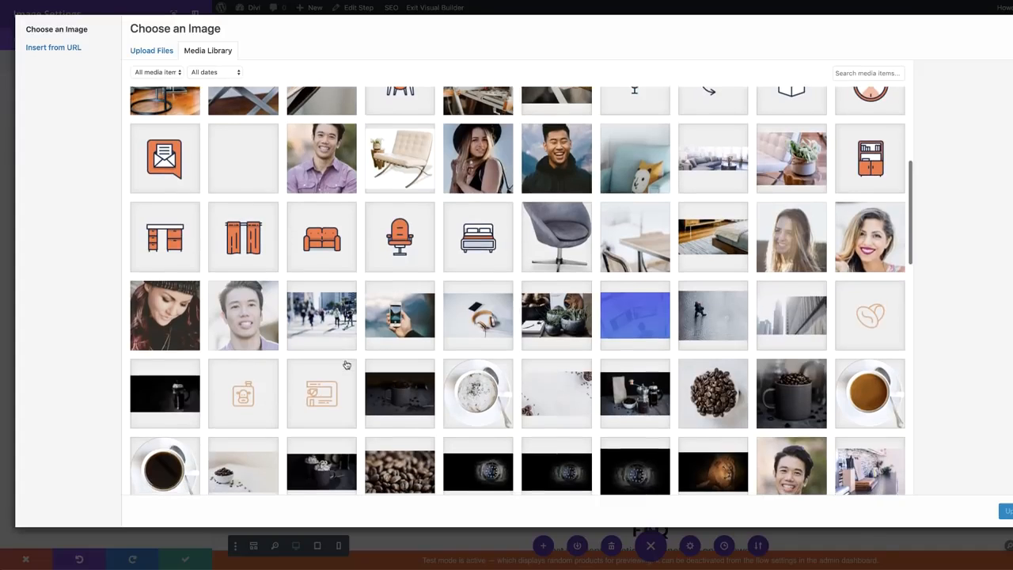
click(167, 315)
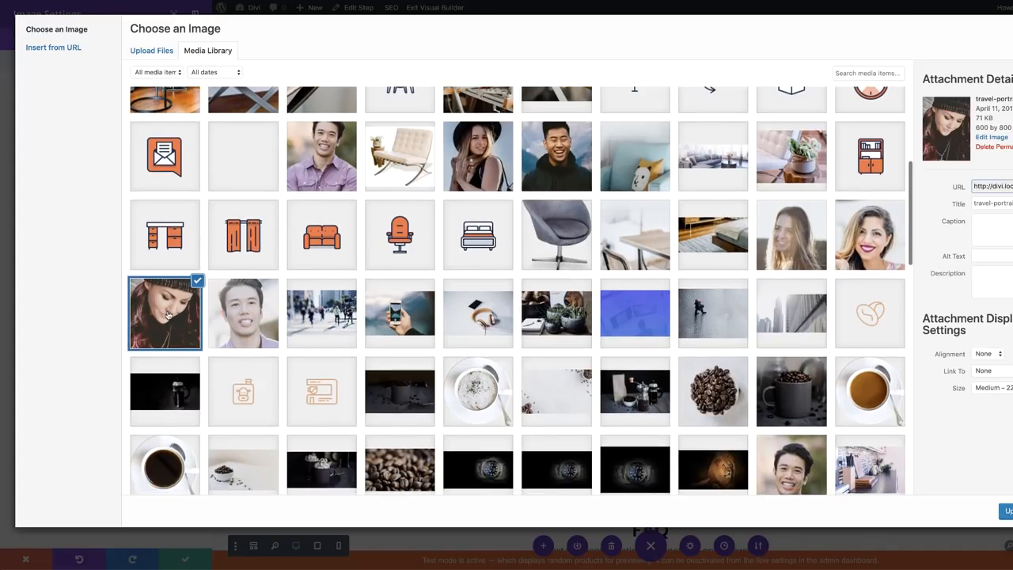
click(1007, 511)
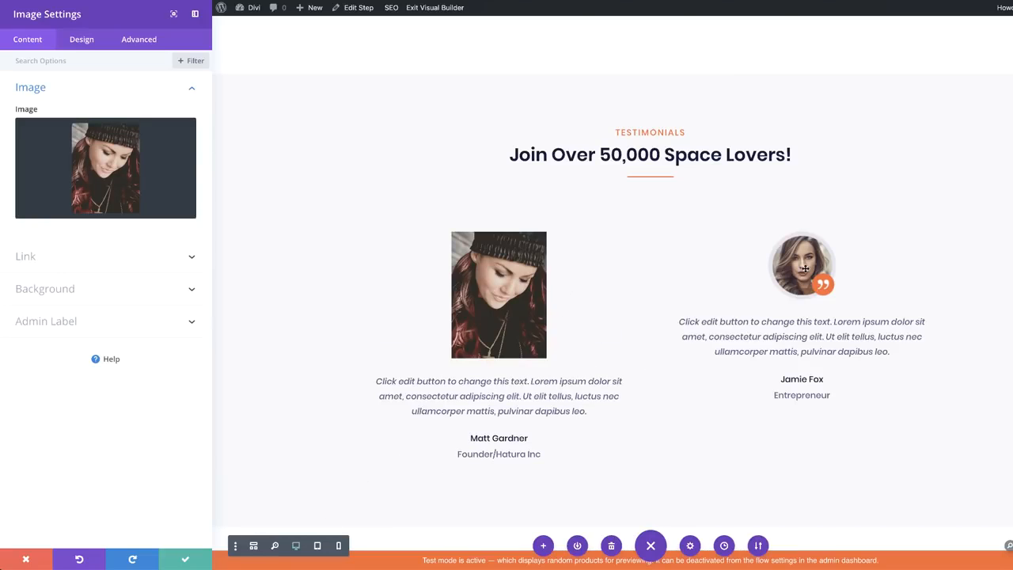
click(186, 560)
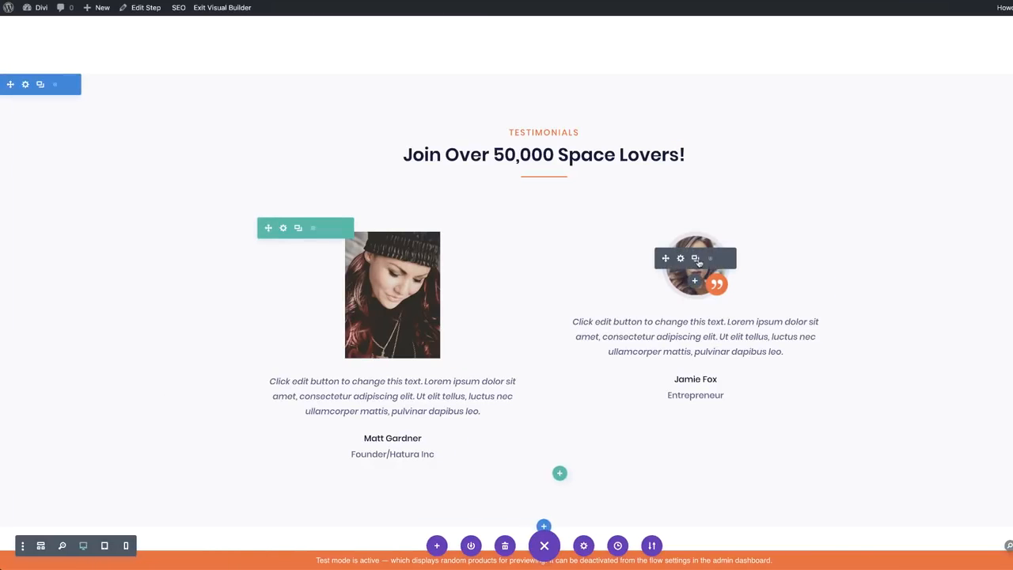
Replace the second testimonial photo with the smiling man's portrait (portrait-05)
click(681, 258)
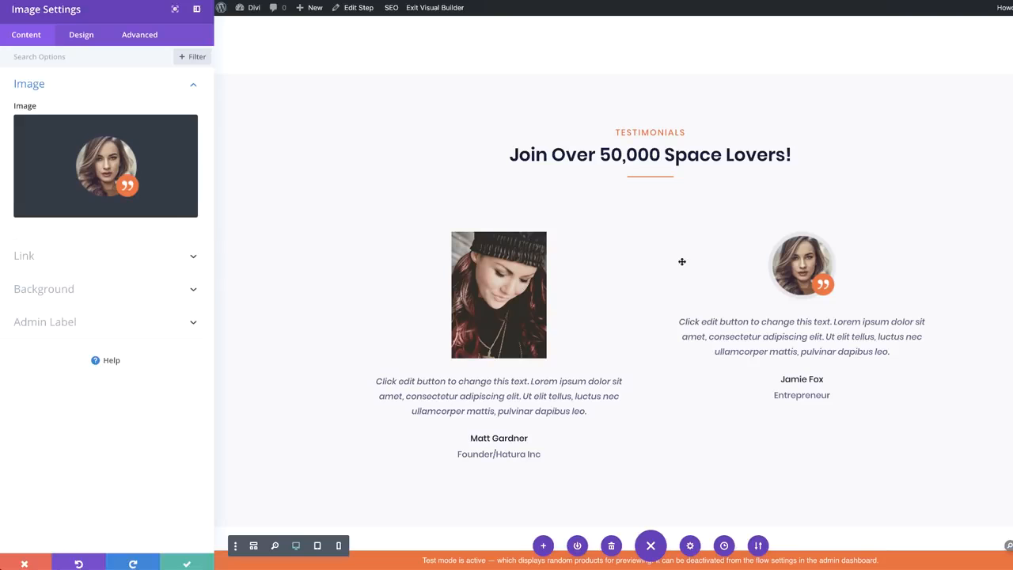
click(106, 168)
scroll(305, 431, down, 3)
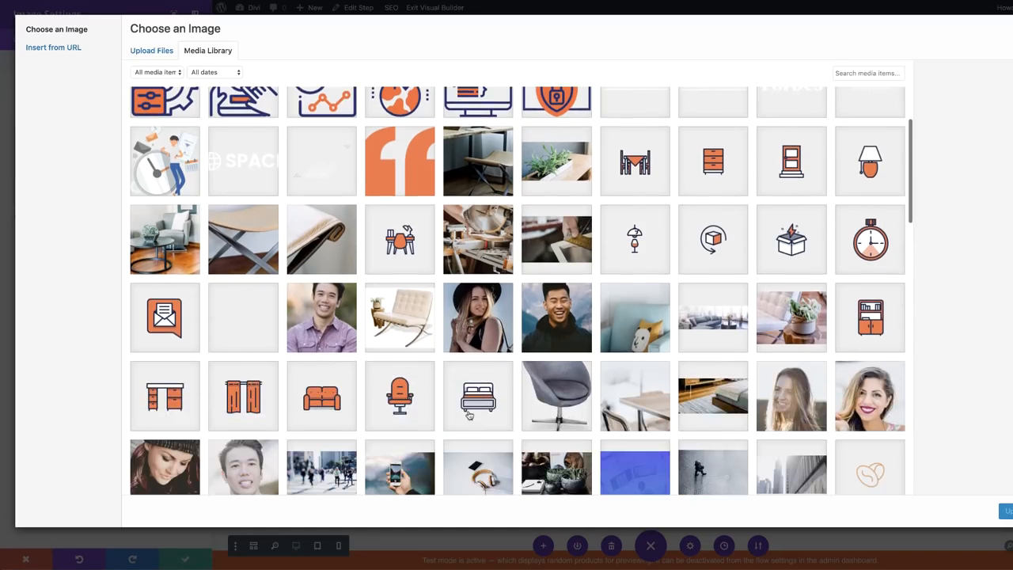
click(550, 316)
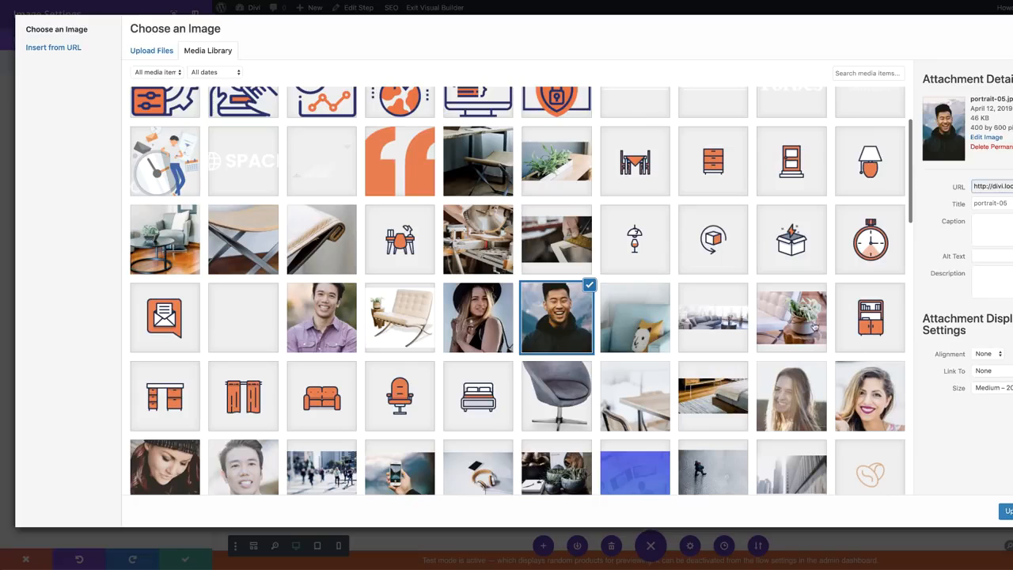
click(1006, 511)
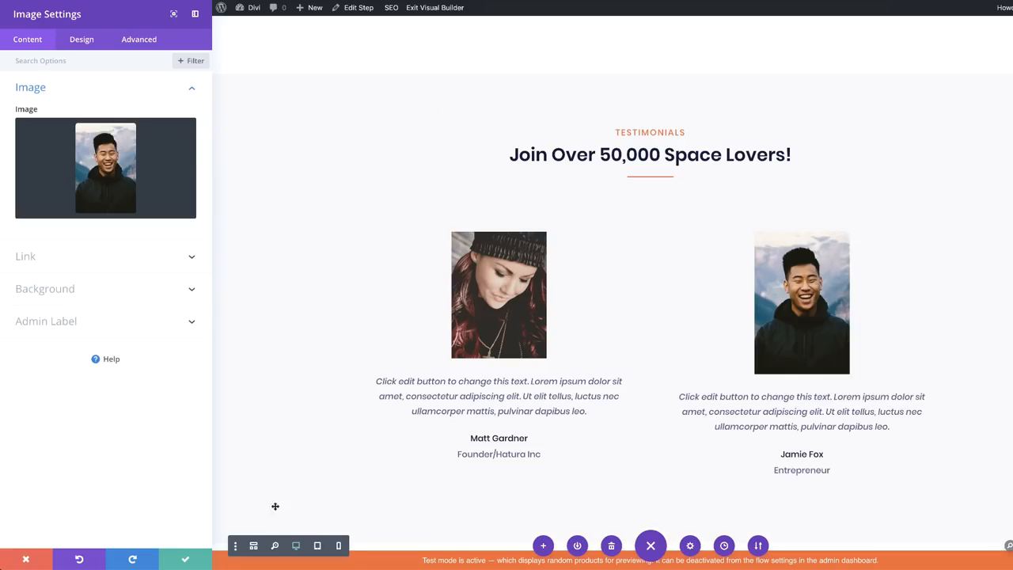
click(182, 560)
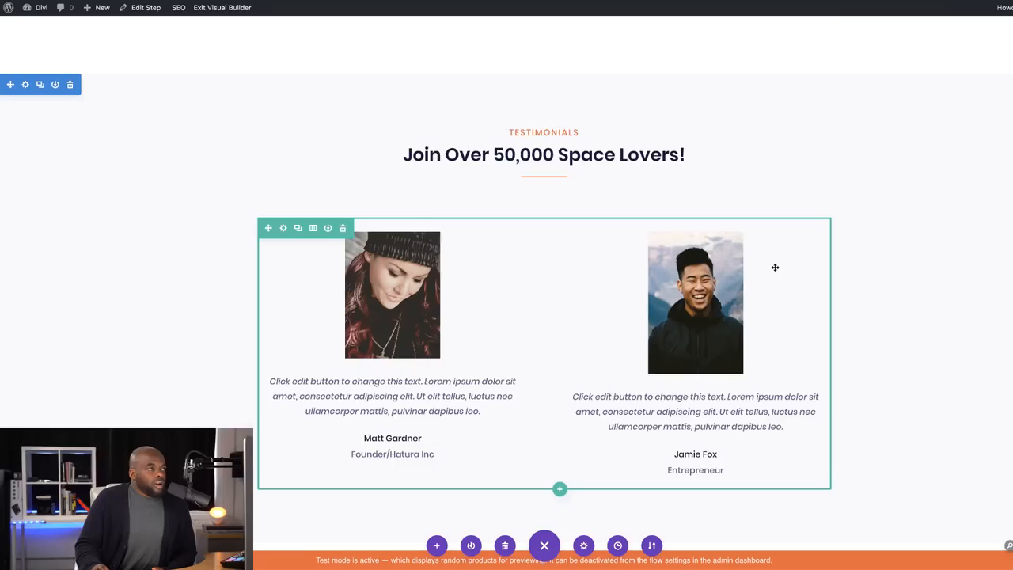
scroll(772, 269, up, 10)
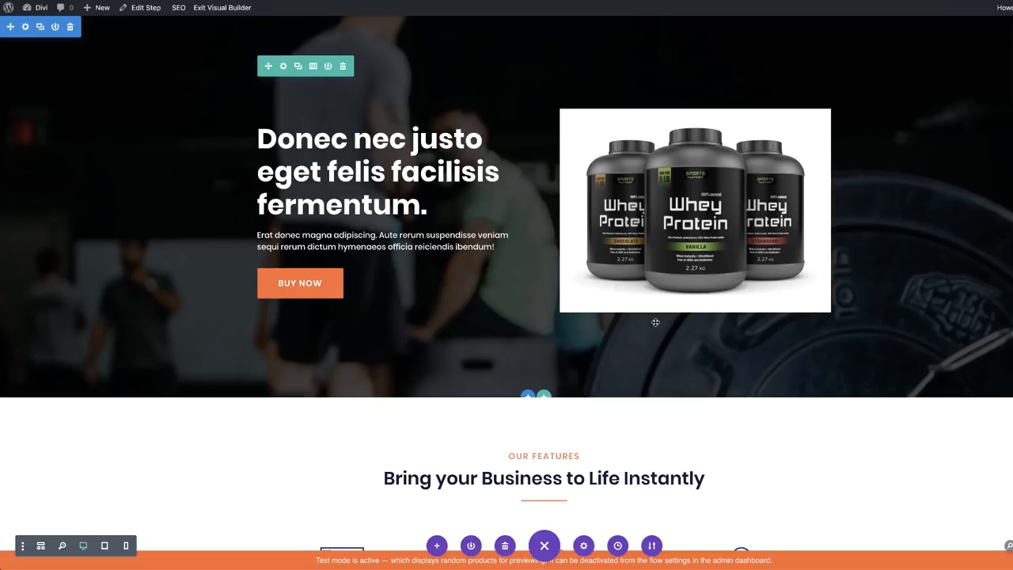
Delete the protein tub image and insert a Video module into the empty hero column
mouse_move(684, 145)
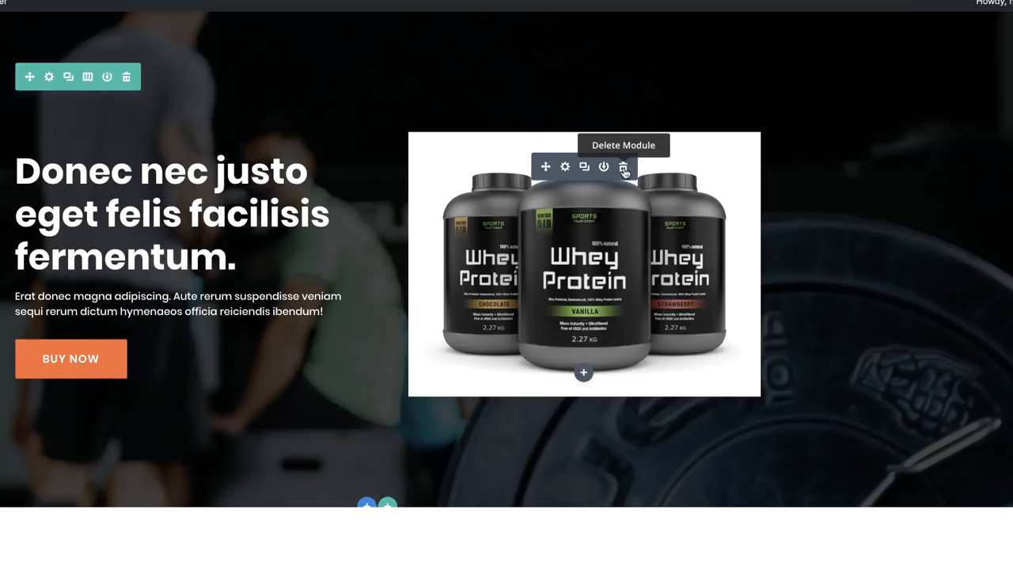
click(624, 168)
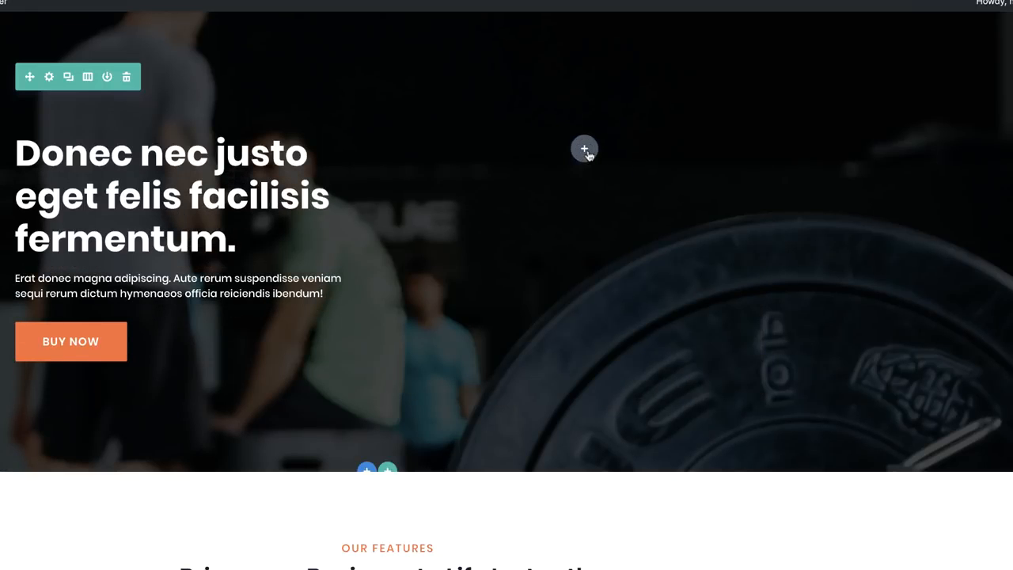
click(585, 149)
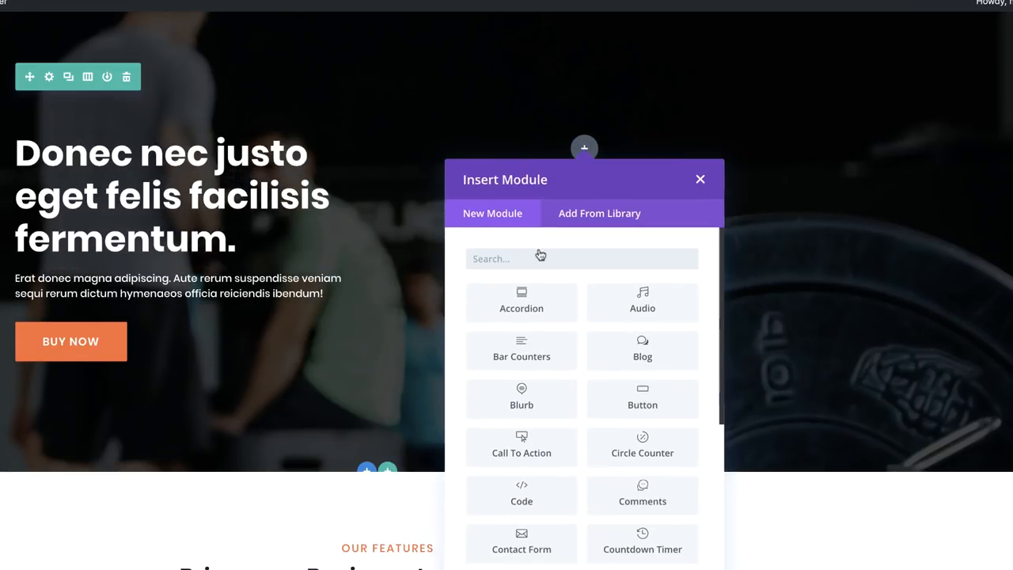
text(vide)
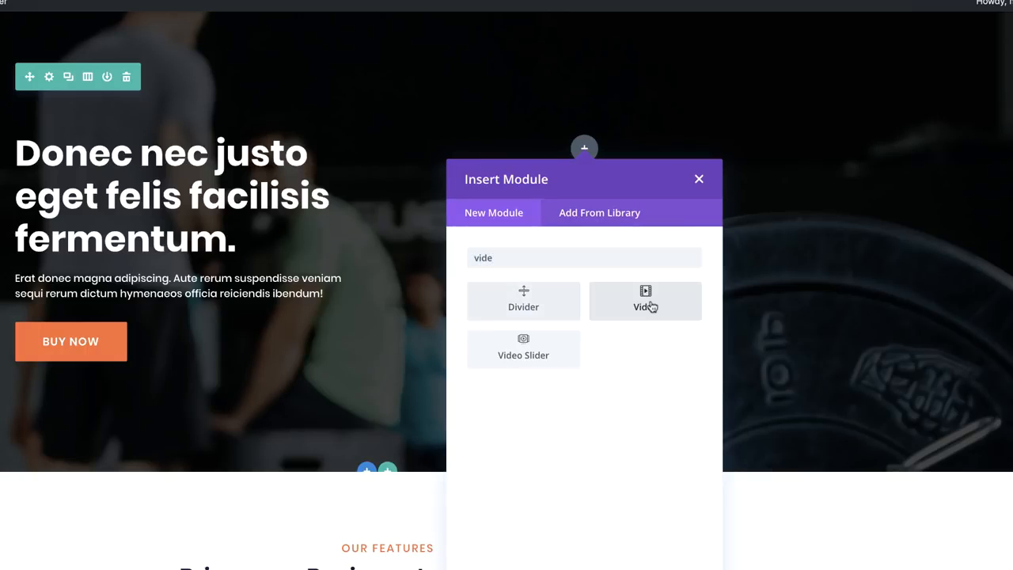
click(650, 307)
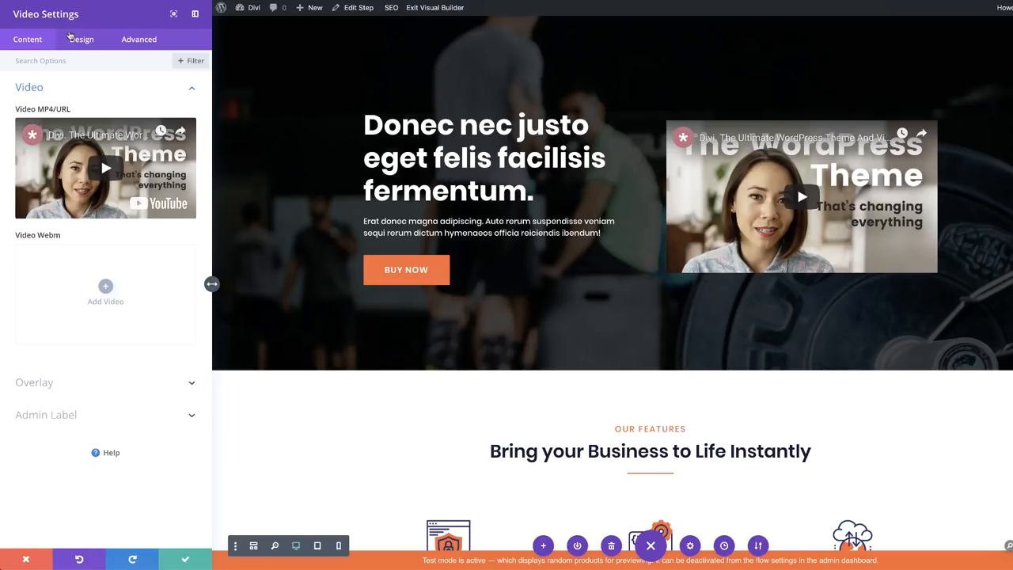
Set weights-869225_1280.jpg, the barbell photo, as the hero video's overlay image and save
click(105, 287)
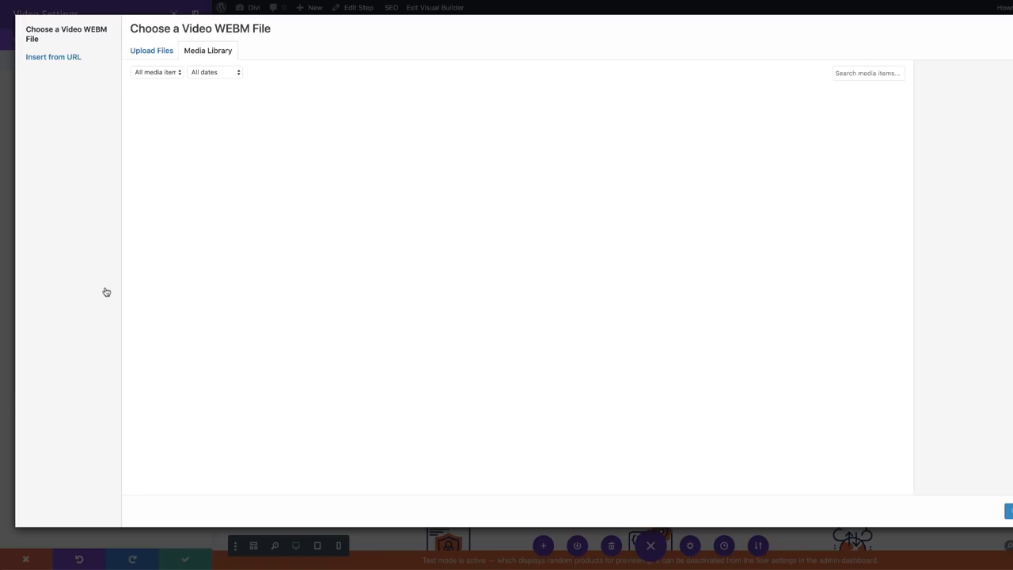
click(55, 58)
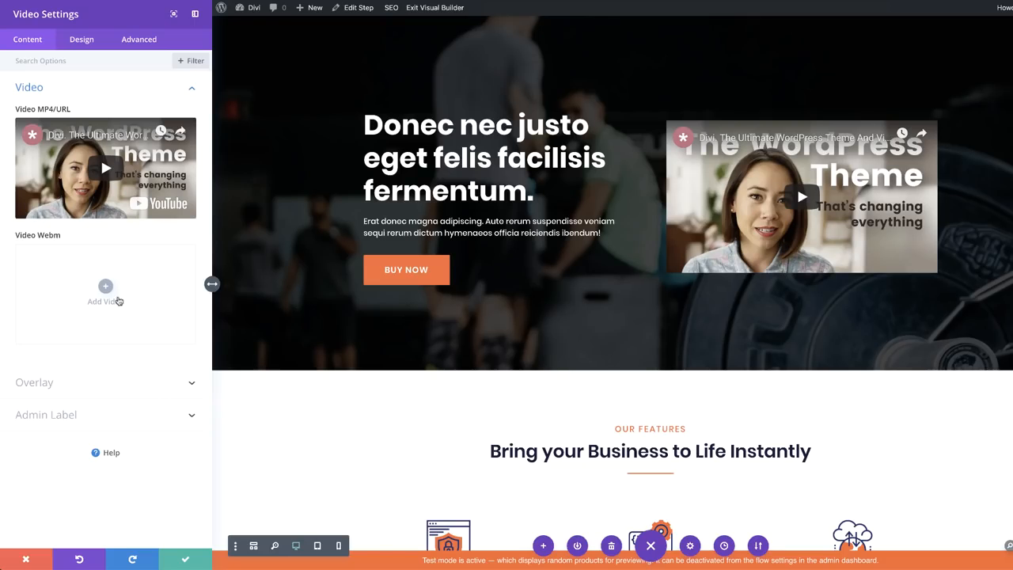
click(57, 385)
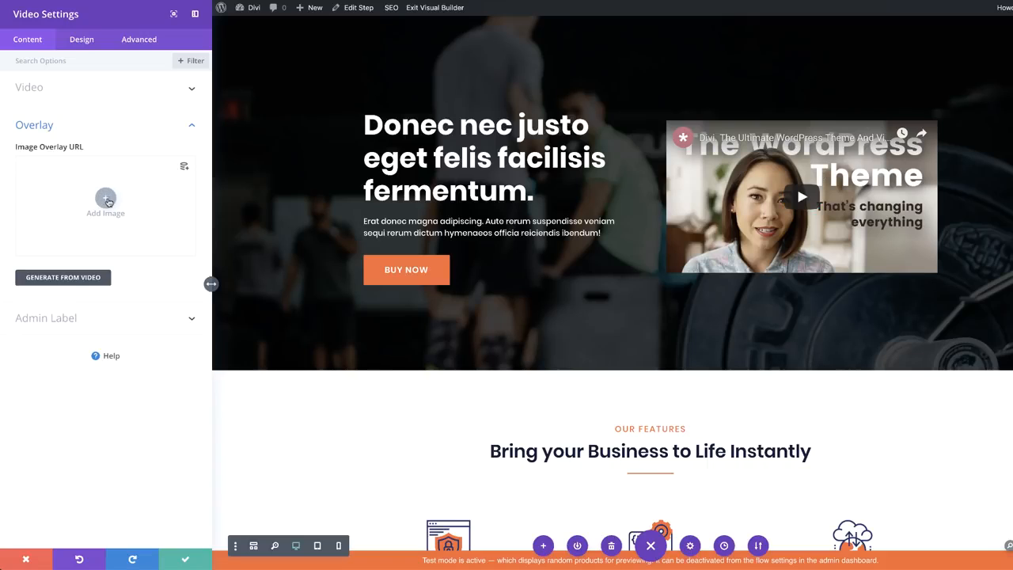
click(107, 201)
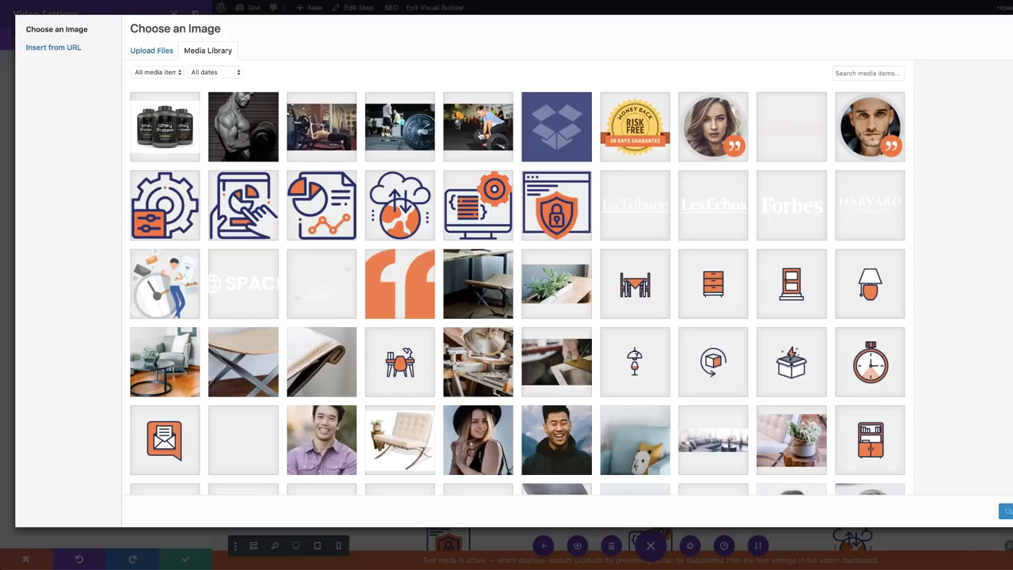
click(480, 136)
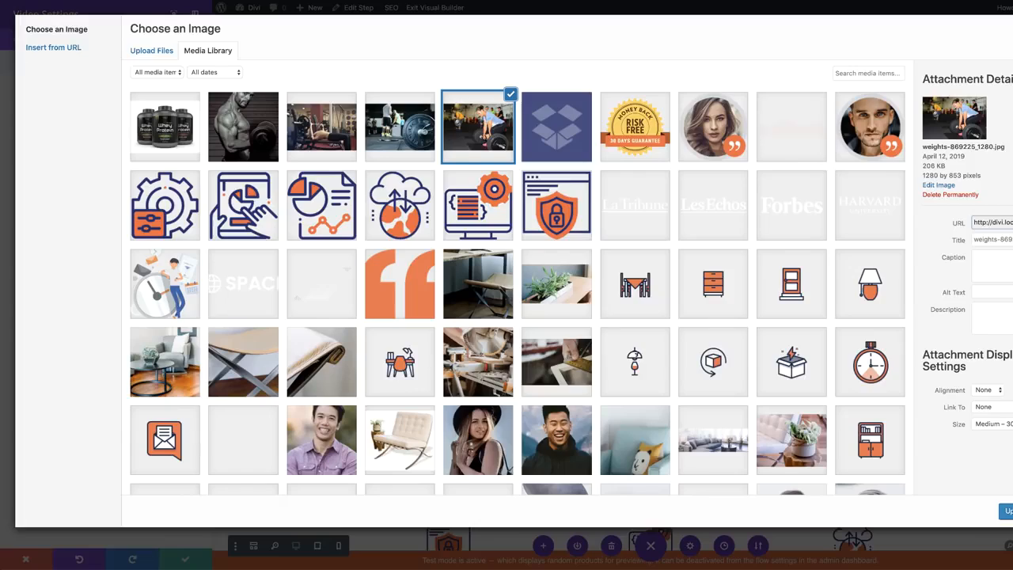
click(1007, 511)
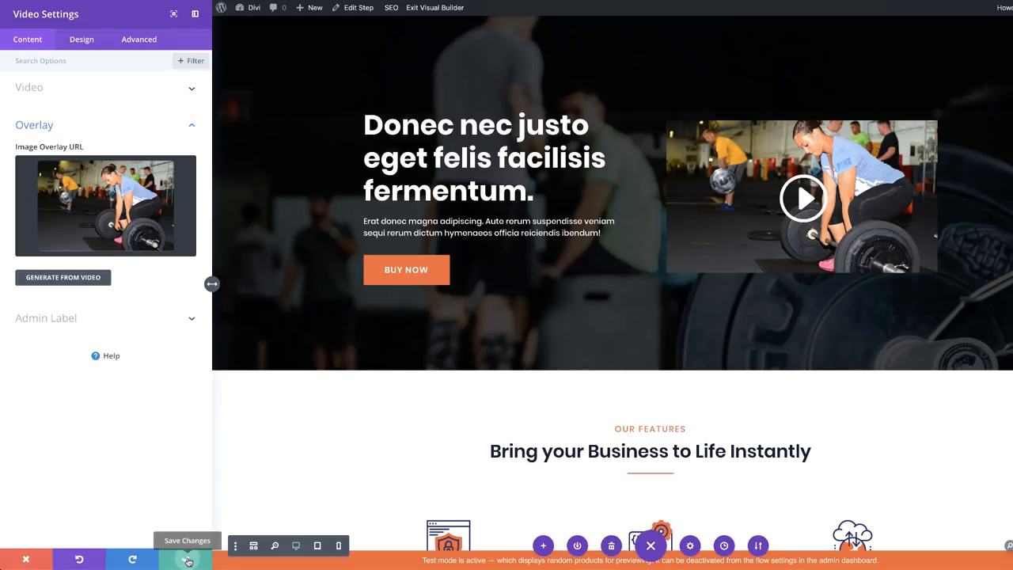
click(187, 559)
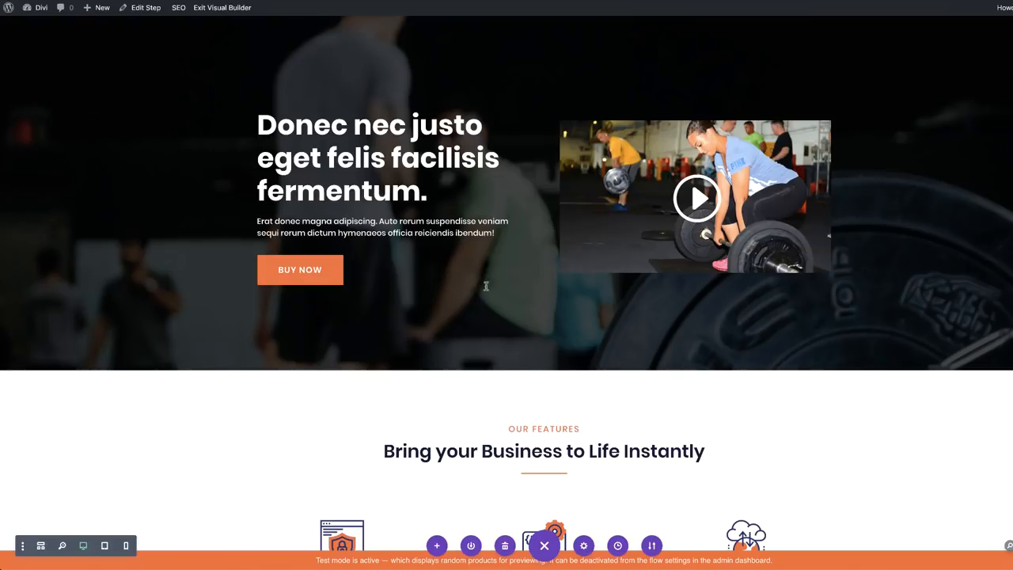
Exit the Divi Visual Builder back to the WordPress admin
scroll(847, 451, down, 5)
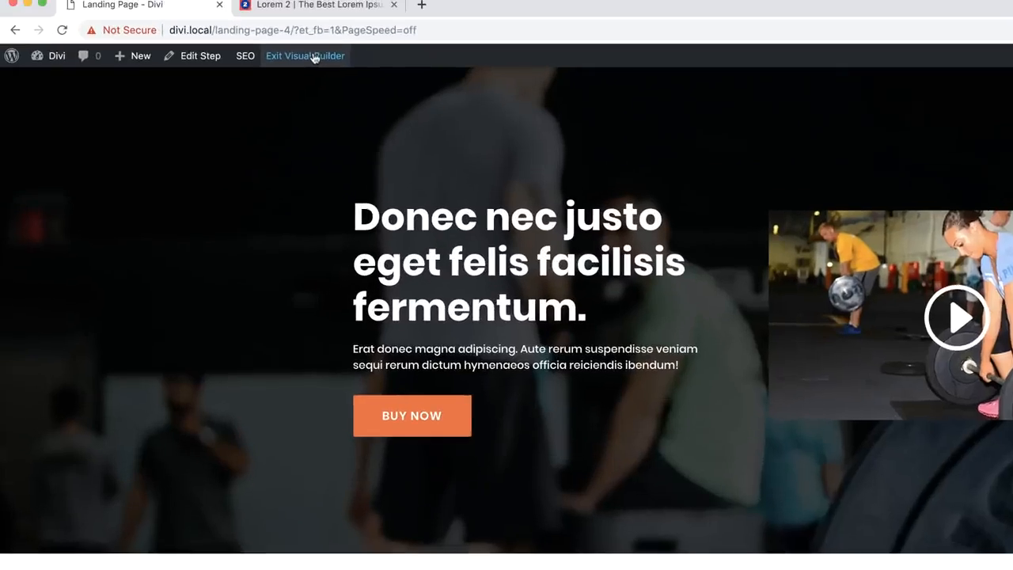
click(228, 8)
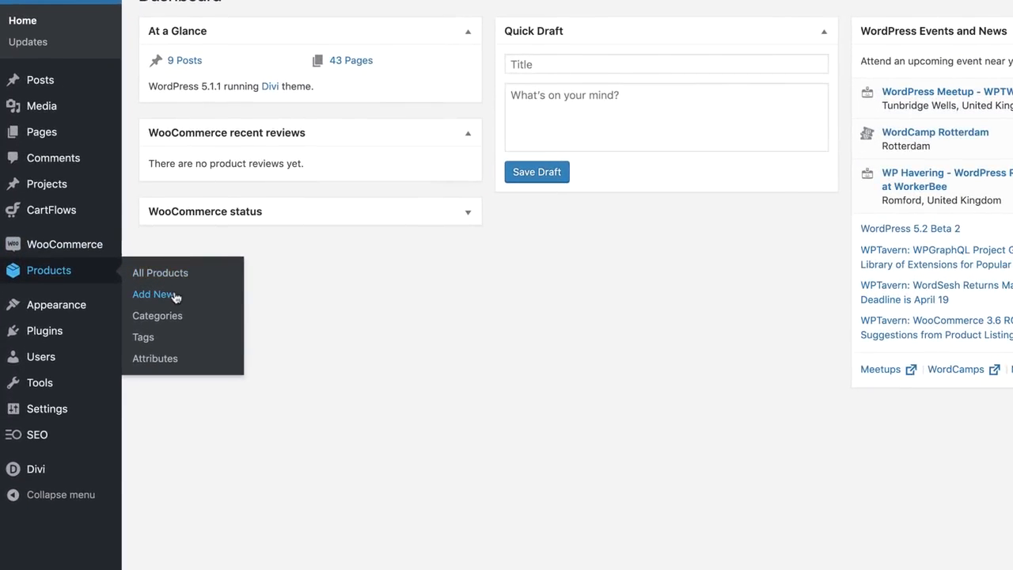
Publish a simple product 'Whey Protein' with regular price £99, then begin another new product
click(174, 297)
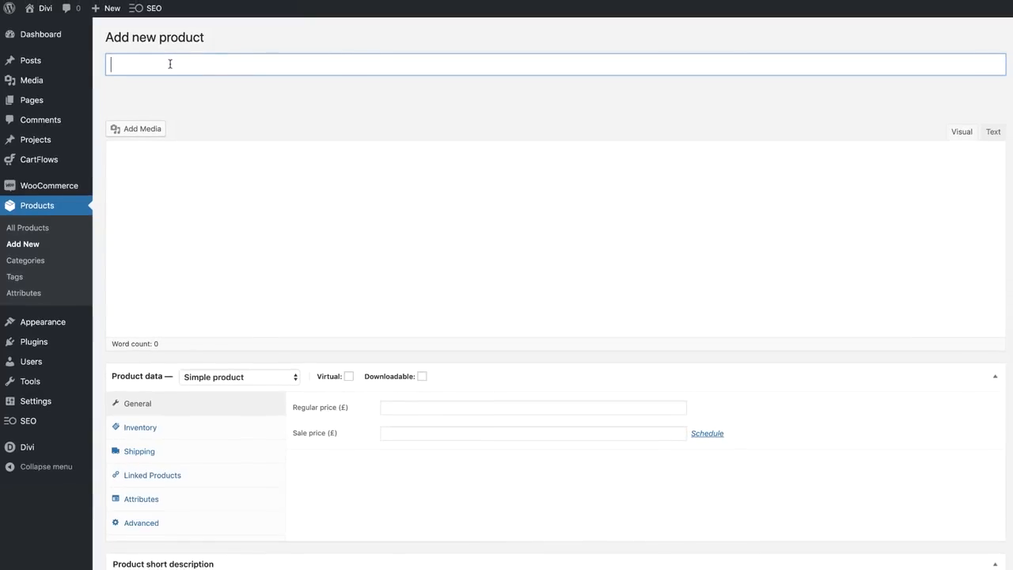
text(Whey)
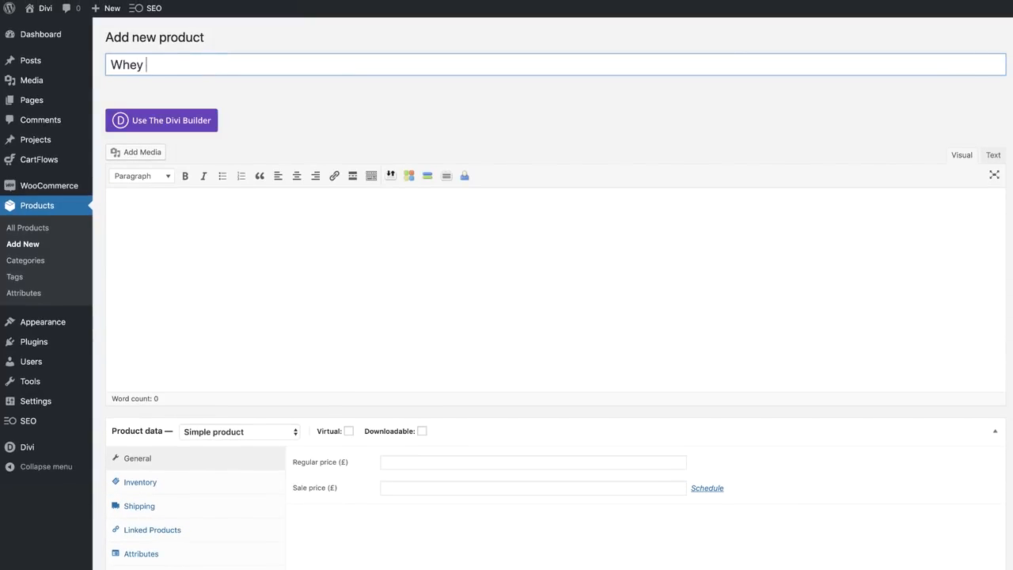
scroll(387, 389, down, 2)
click(386, 461)
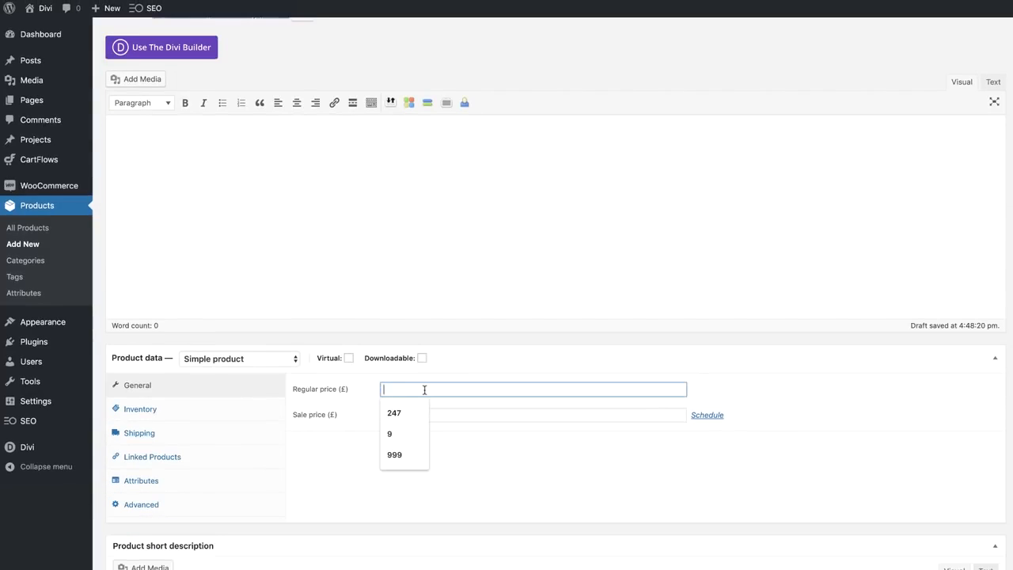
text(99)
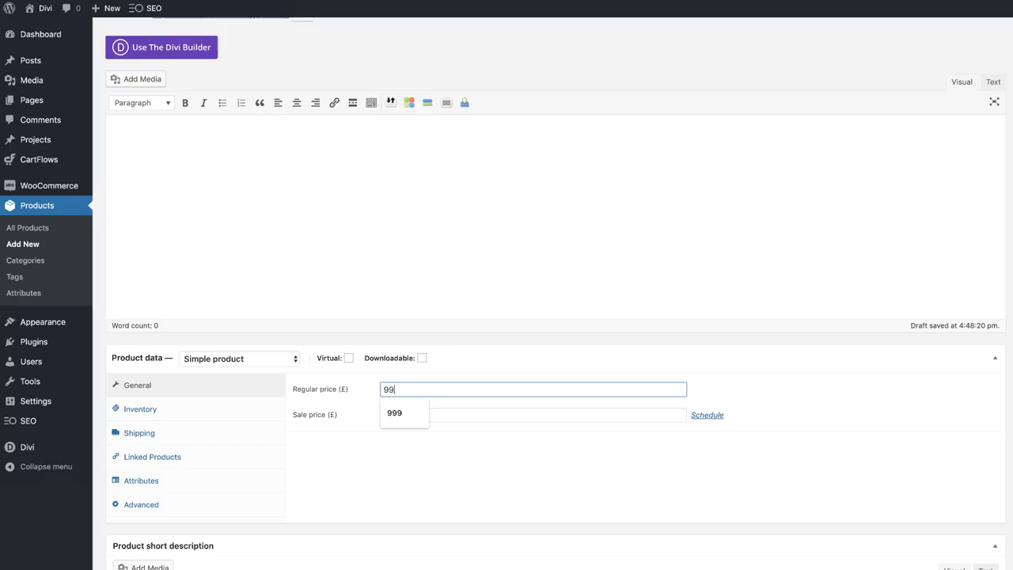
click(357, 408)
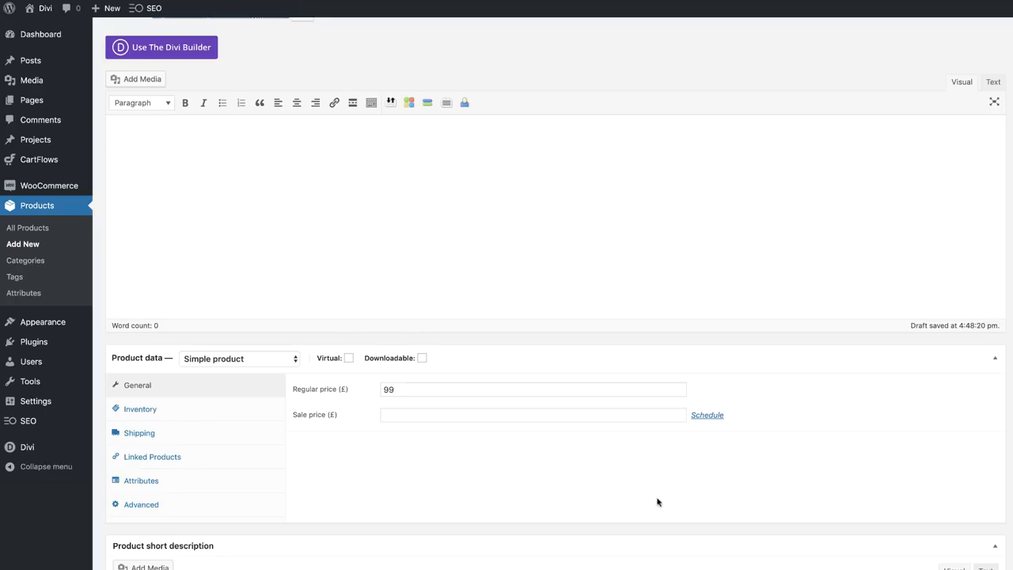
scroll(483, 441, up, 2)
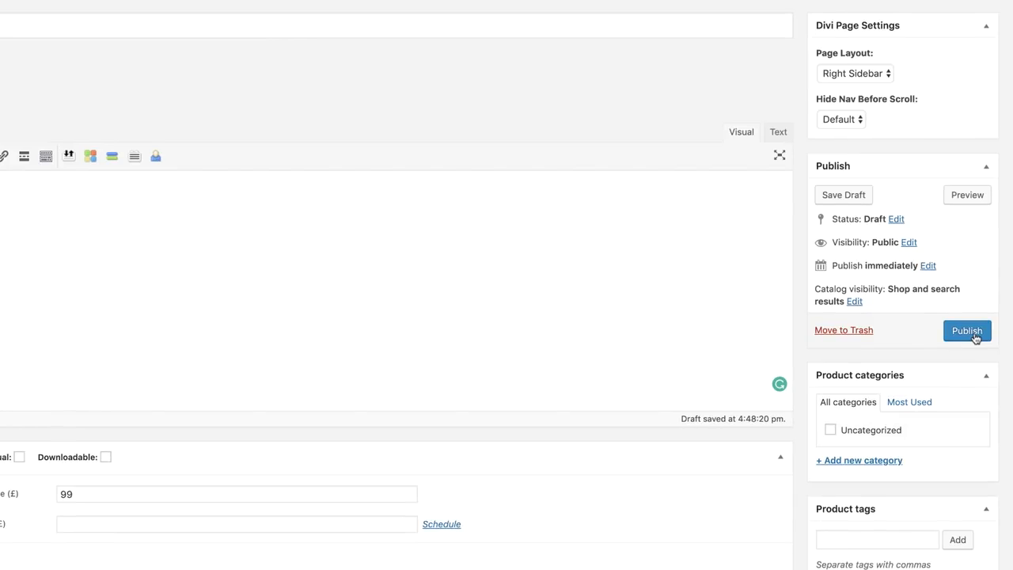
click(966, 333)
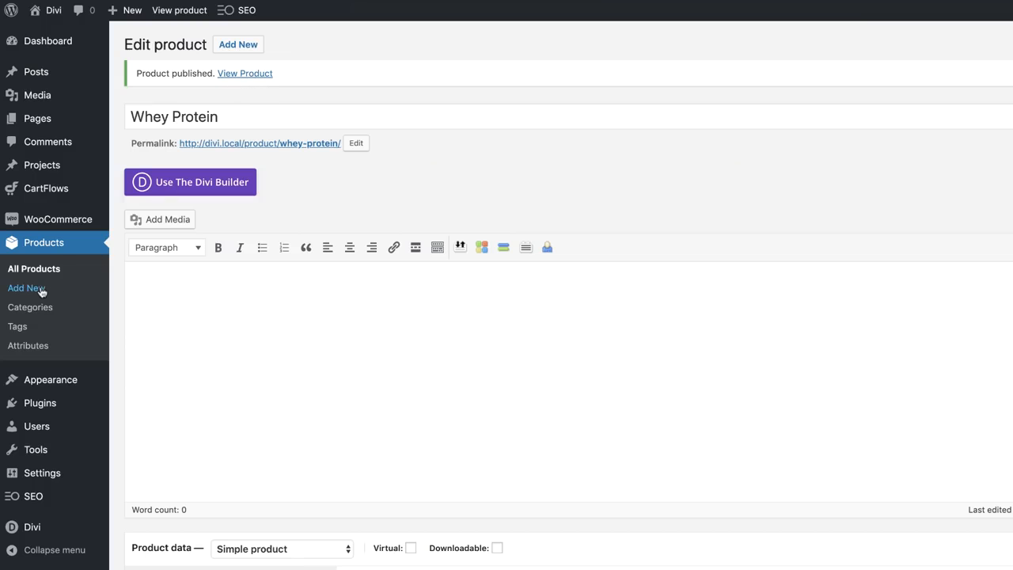
click(39, 290)
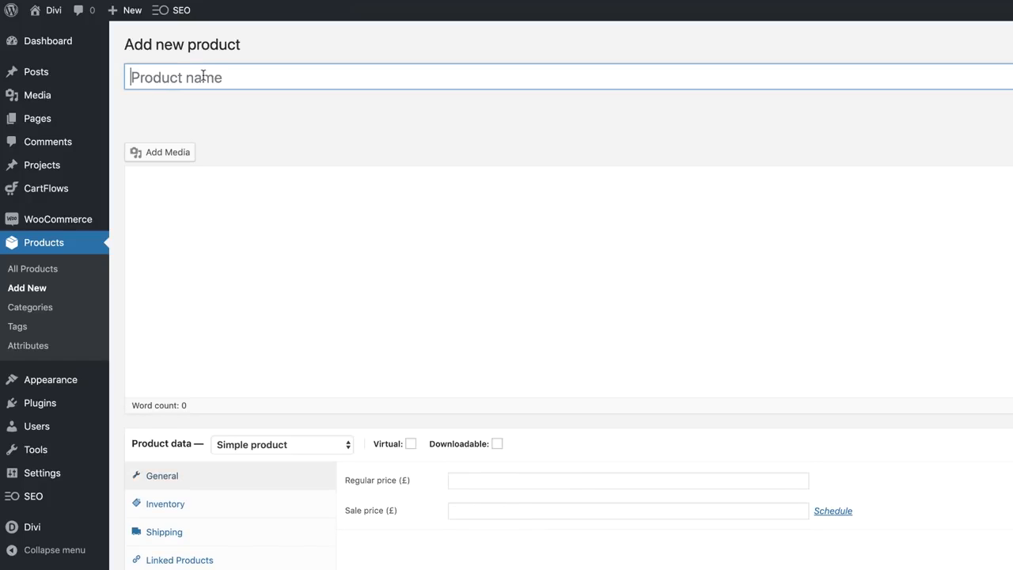
Title the new product Energy Drink, set its regular price to 9, and publish it
text(Energy Drink)
click(492, 544)
text(9)
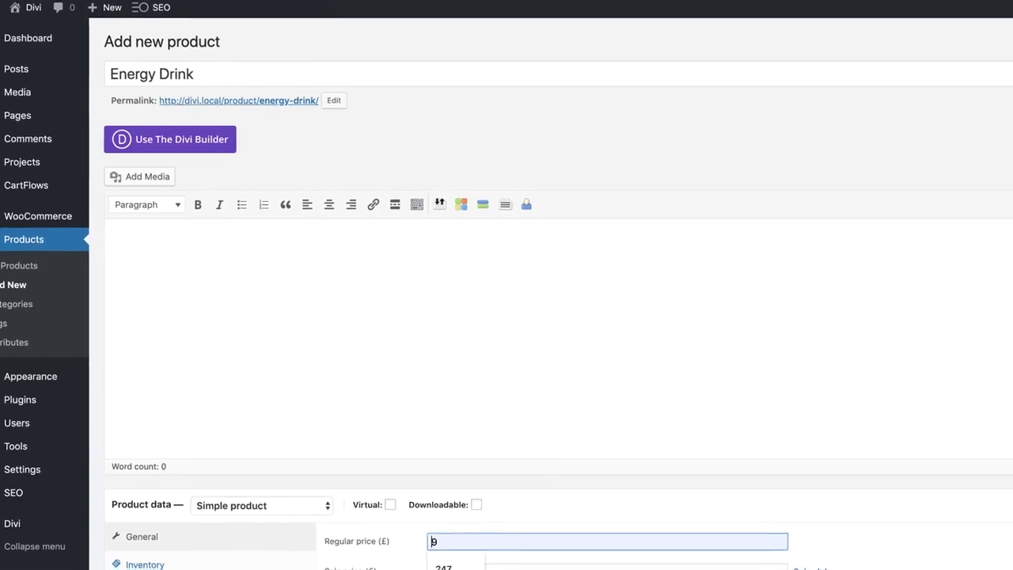
click(967, 325)
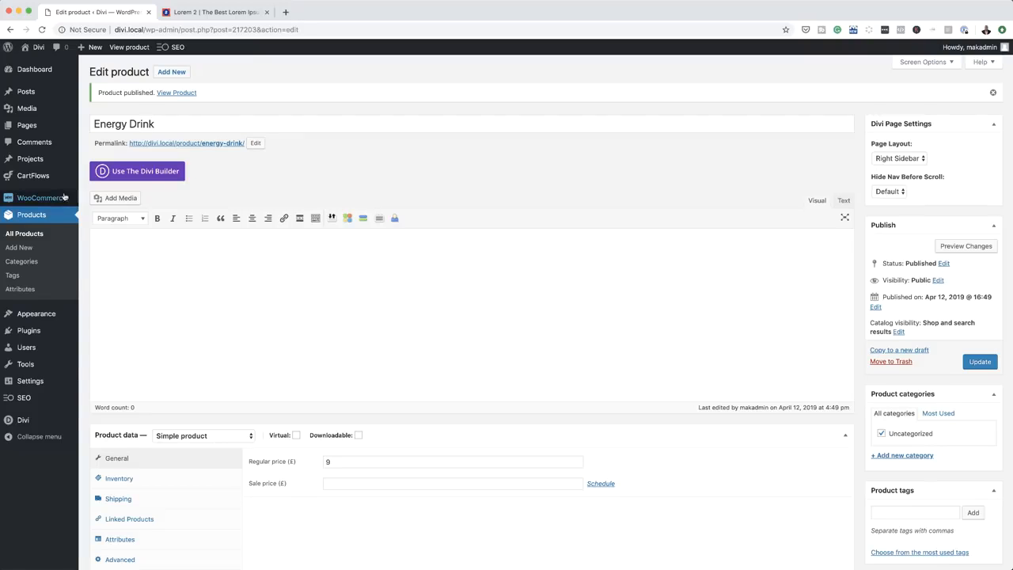
mouse_move(64, 181)
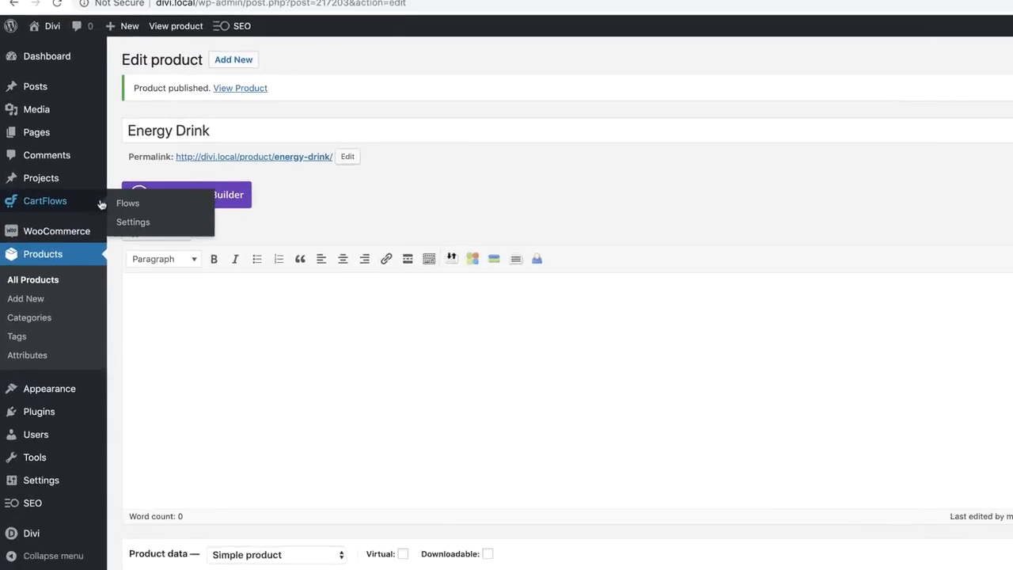
Open the Main Product flow, preview its landing page, and return to the flow editor
click(104, 179)
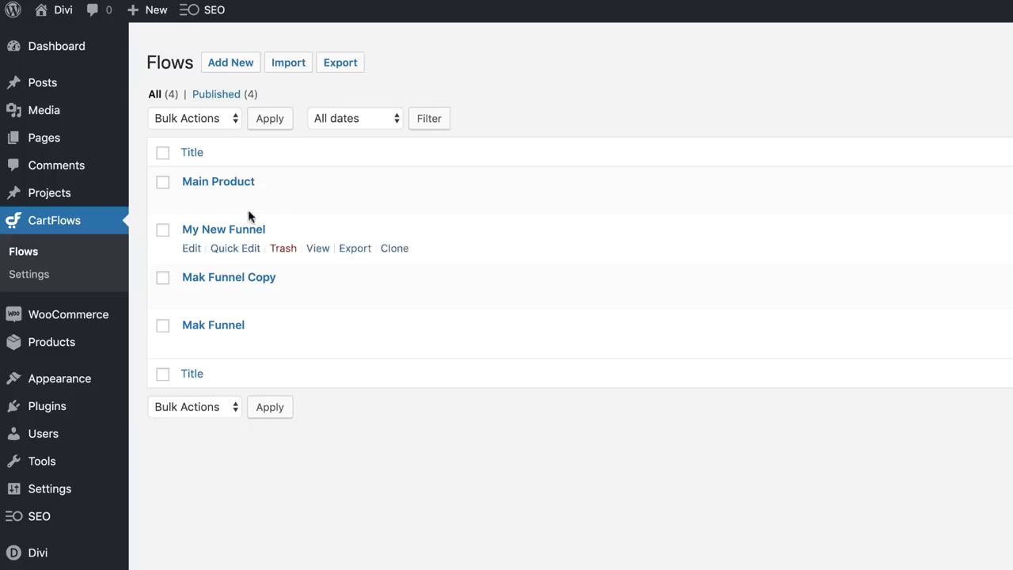
mouse_move(253, 190)
click(191, 201)
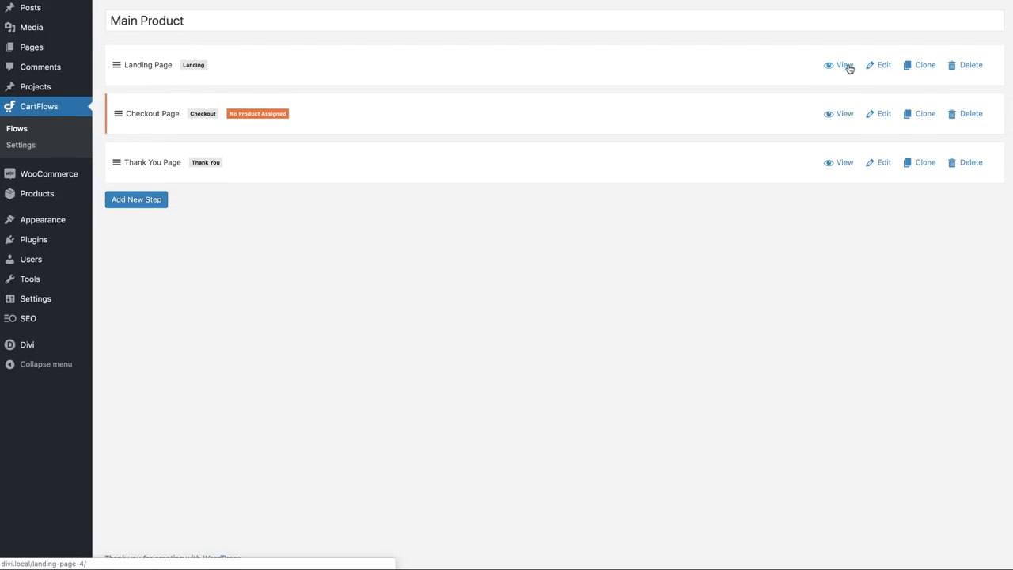
click(840, 65)
scroll(577, 406, down, 10)
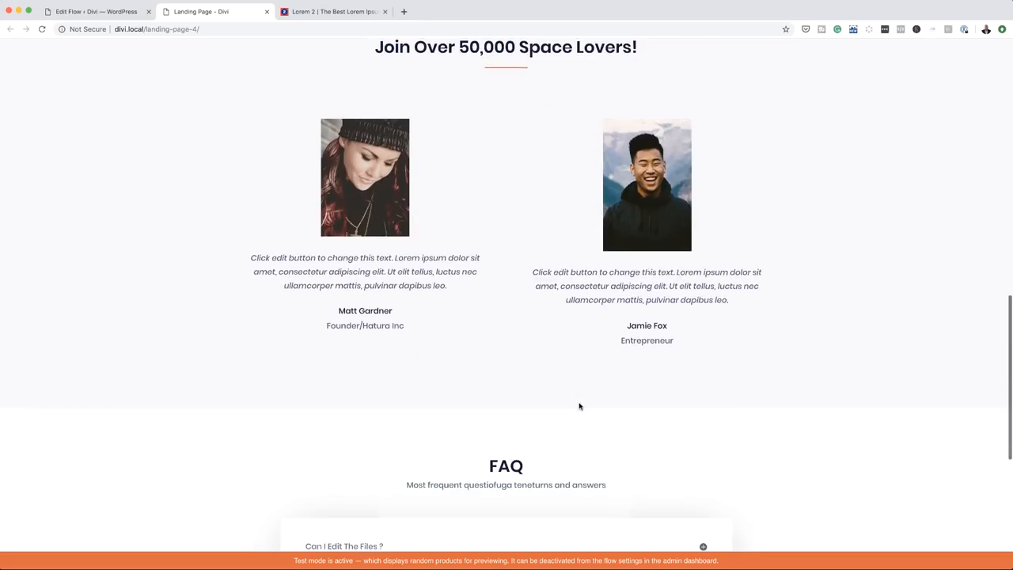
scroll(580, 407, down, 5)
scroll(581, 407, up, 15)
click(103, 11)
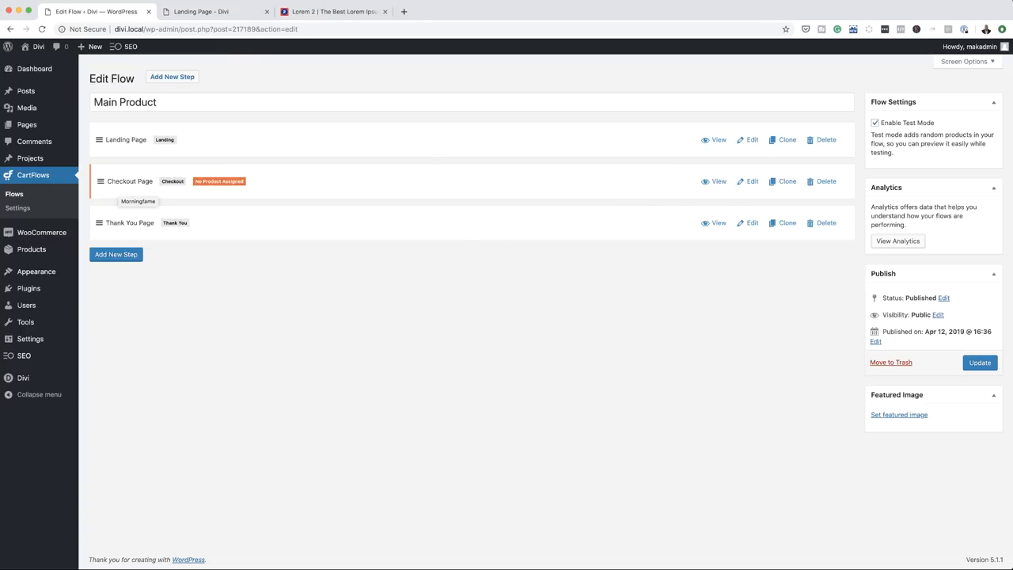
Assign Whey Protein to the Checkout step, enable Product Options and Quantity, then Update
click(752, 182)
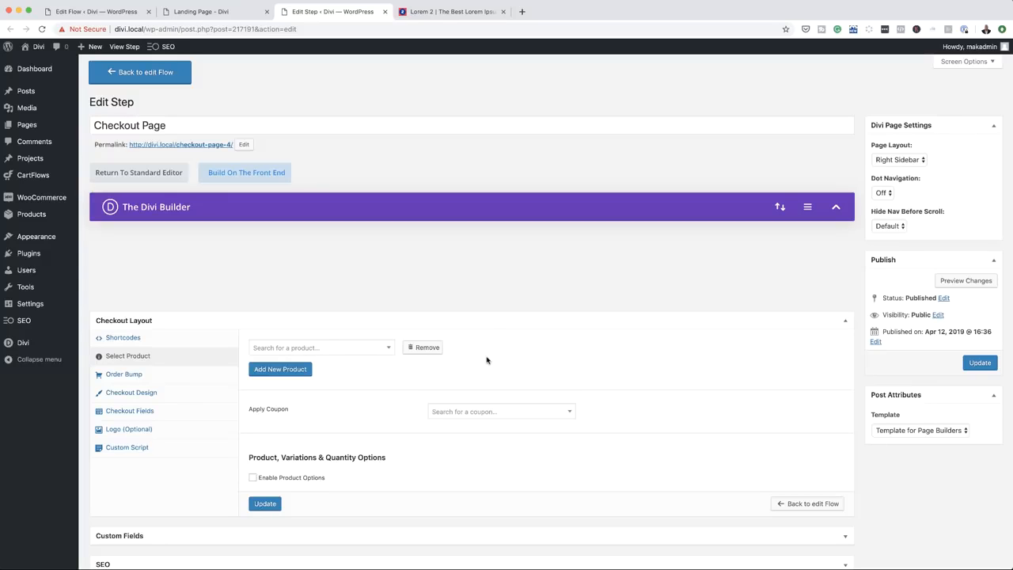
click(358, 350)
text(whey)
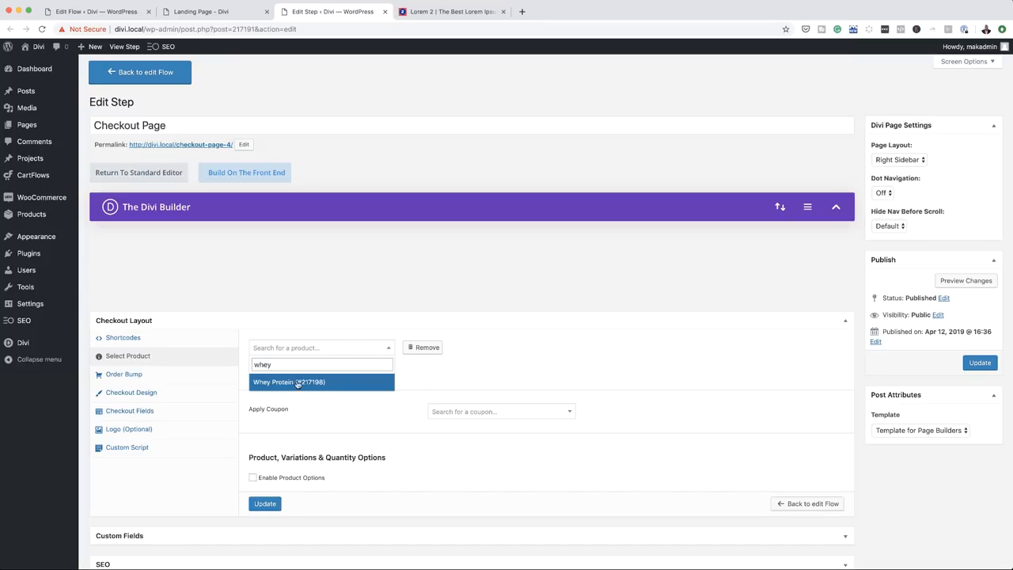
click(298, 382)
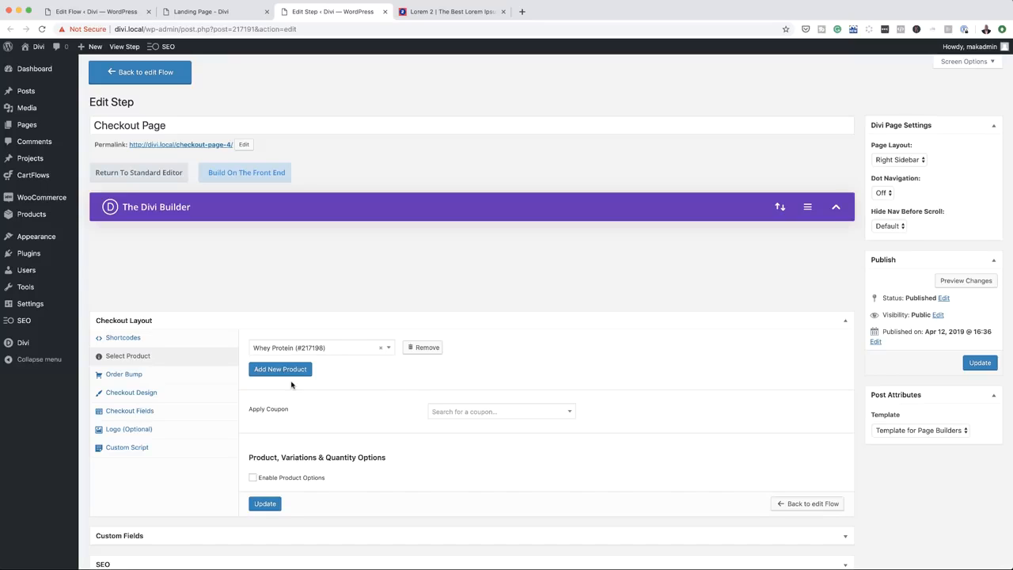
scroll(317, 427, down, 1)
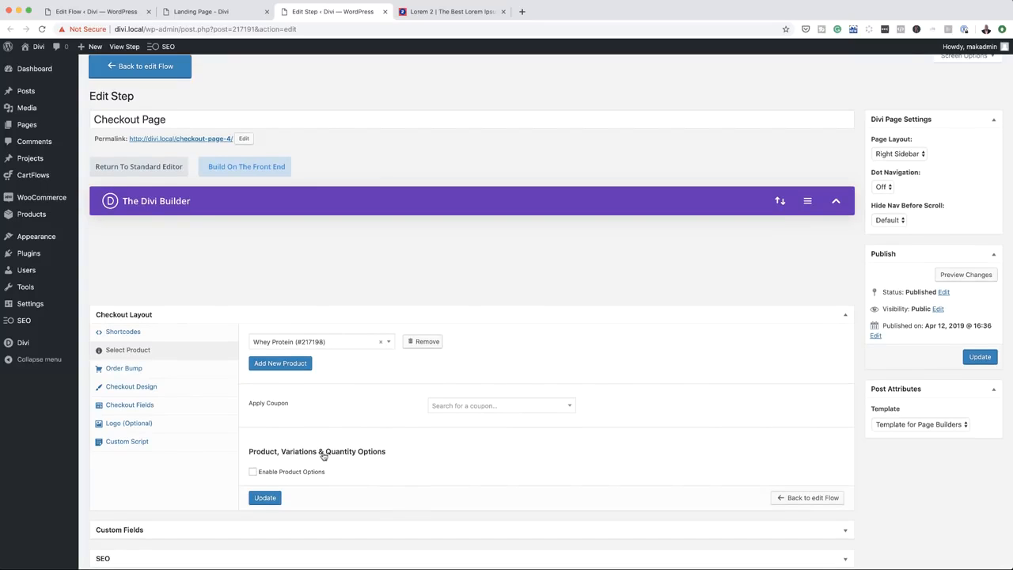
click(253, 473)
scroll(372, 486, down, 3)
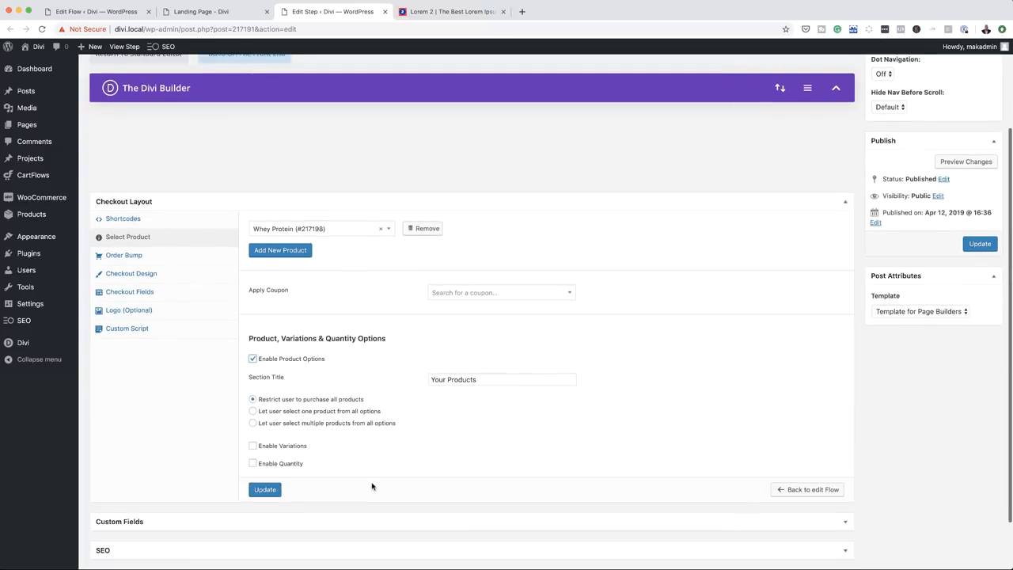
click(252, 463)
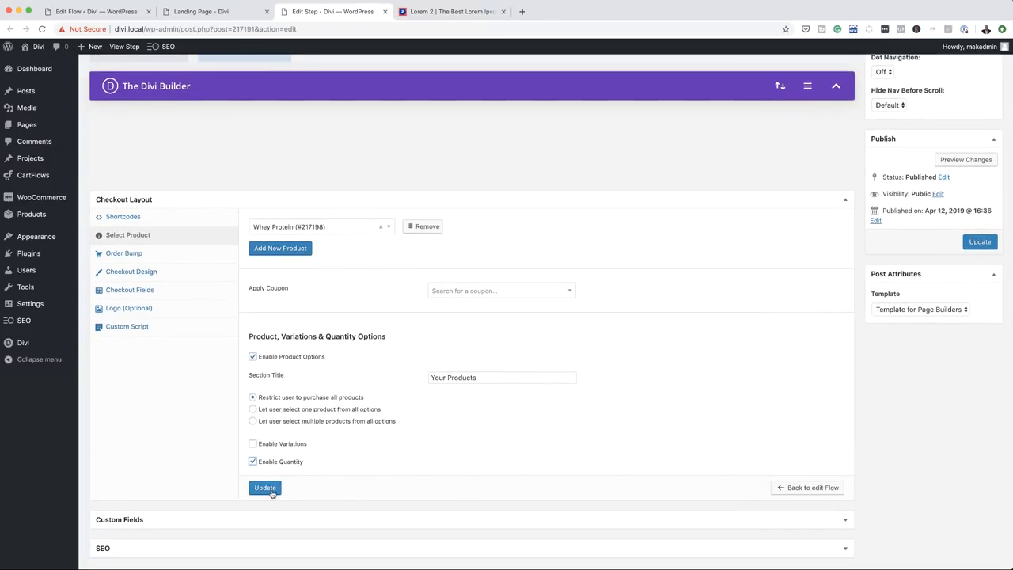
click(265, 488)
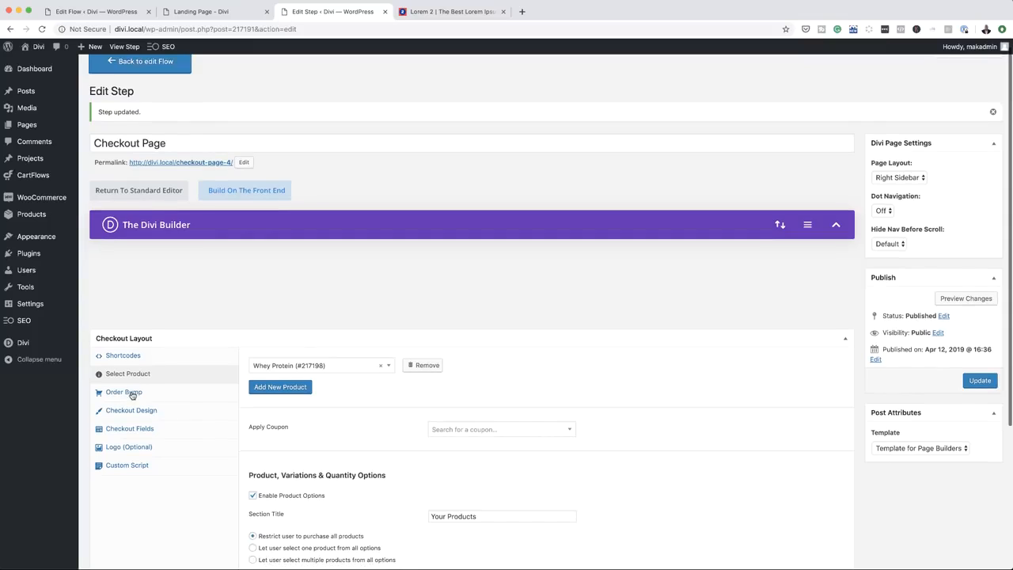
Enable the order bump with highlight text 'Energy Drink 50% OFF' and a shortened description
click(131, 393)
click(254, 363)
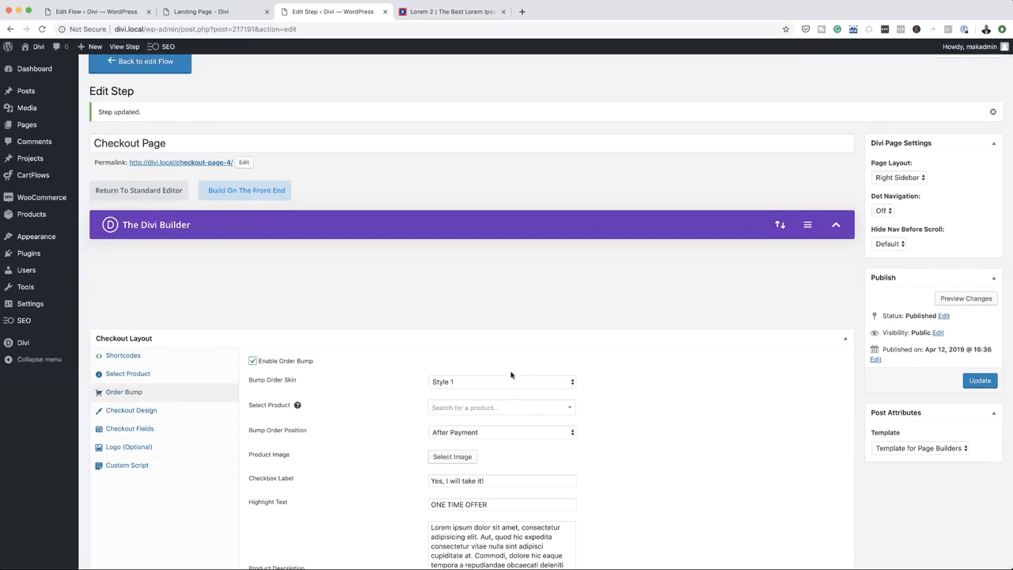
scroll(615, 508, down, 3)
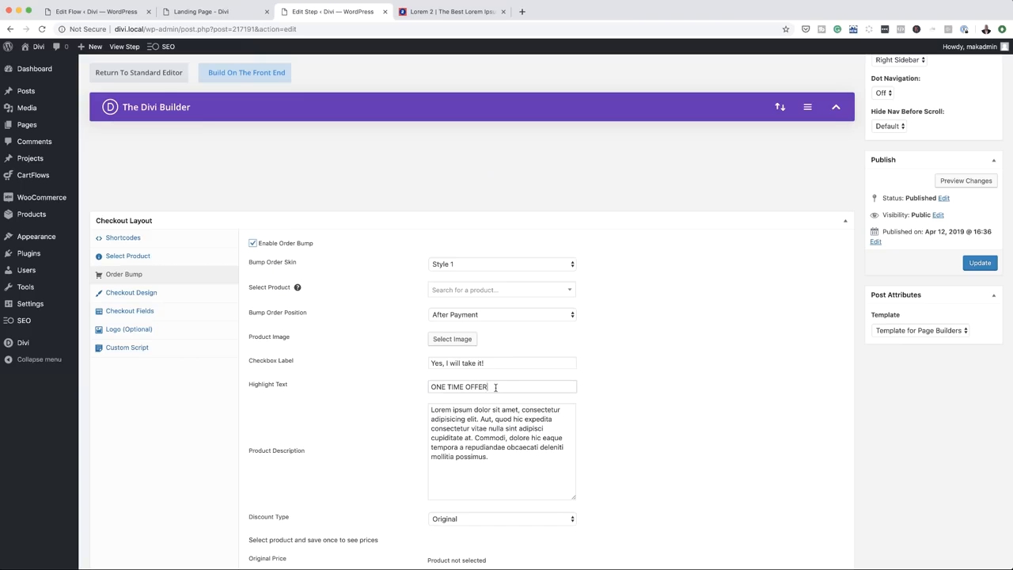
drag(430, 386, 495, 386)
text(Ene)
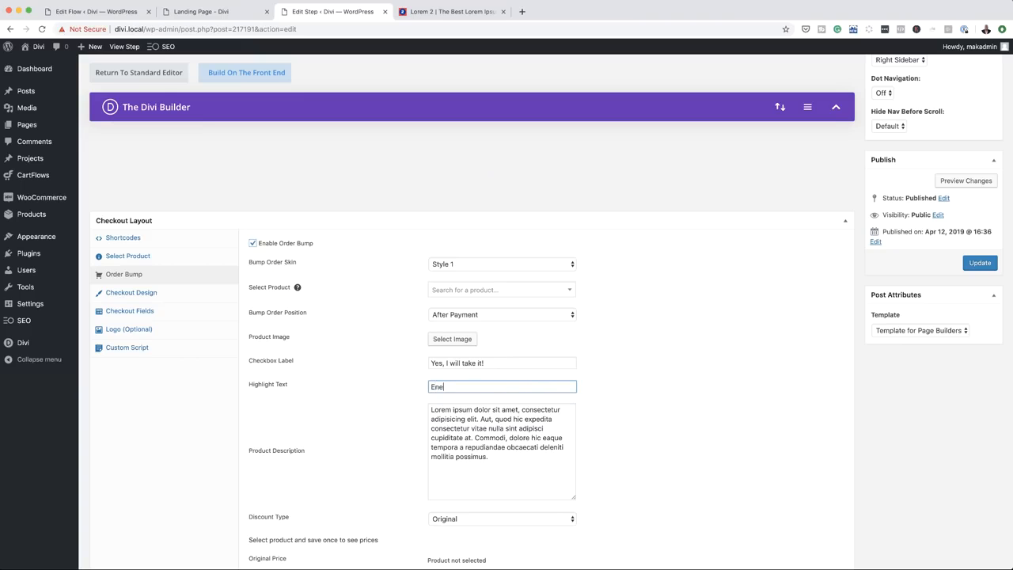
text(rgy Drink 50% OFF)
drag(489, 457, 476, 438)
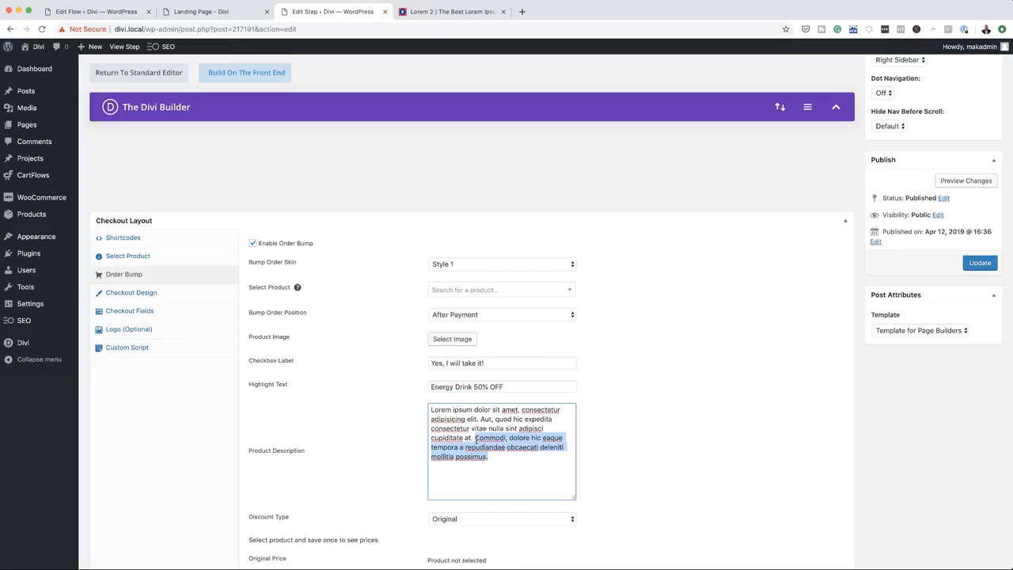
key(BackSpace)
Set the bump discount type to percentage with a value of 50%
scroll(275, 462, down, 1)
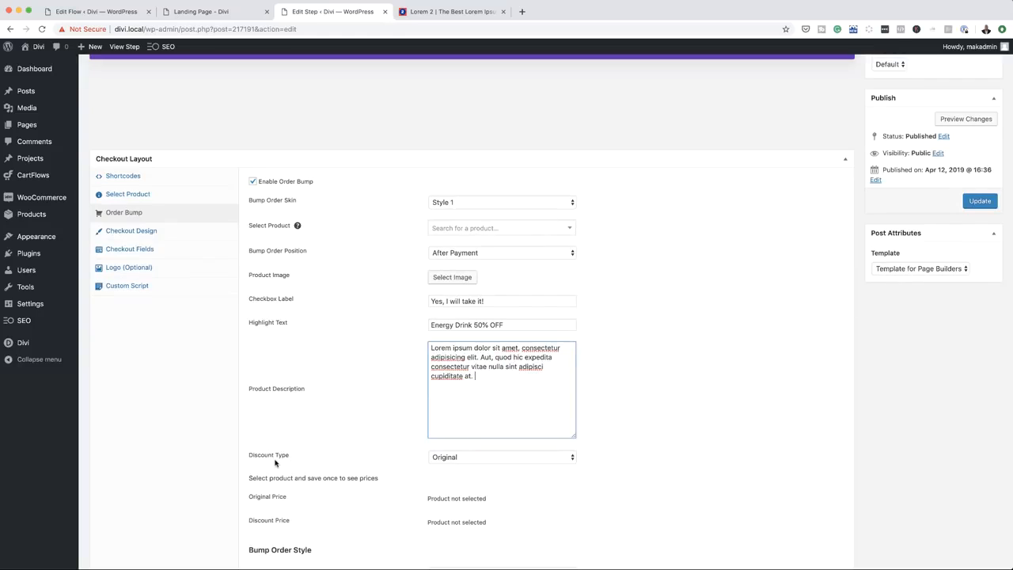
click(480, 462)
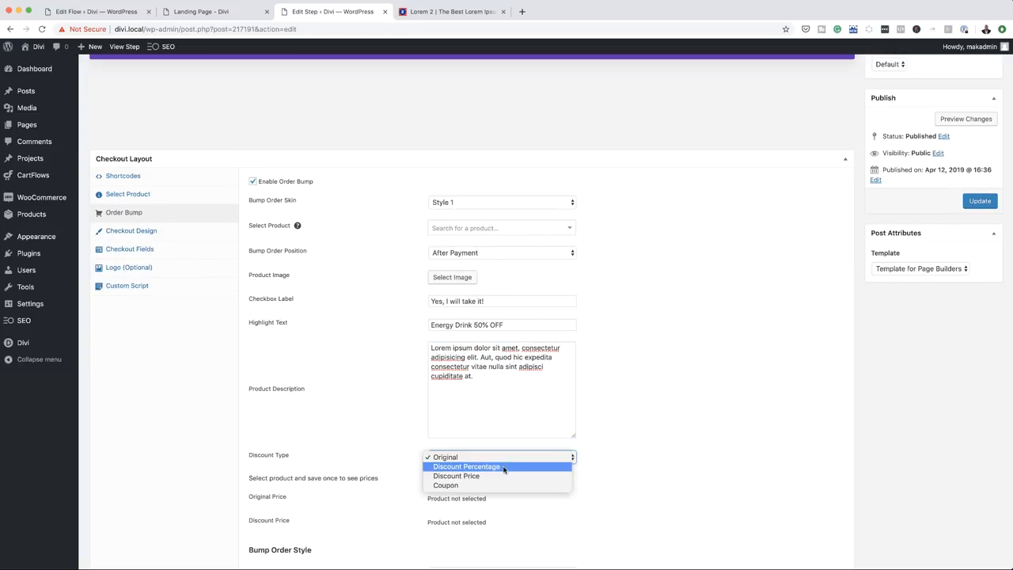
click(503, 467)
click(452, 481)
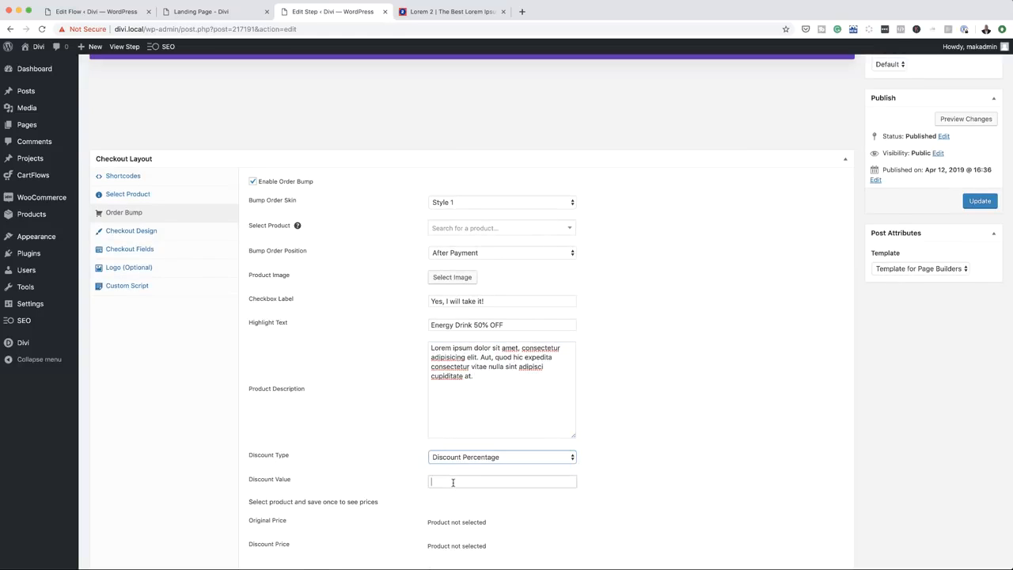
text(50)
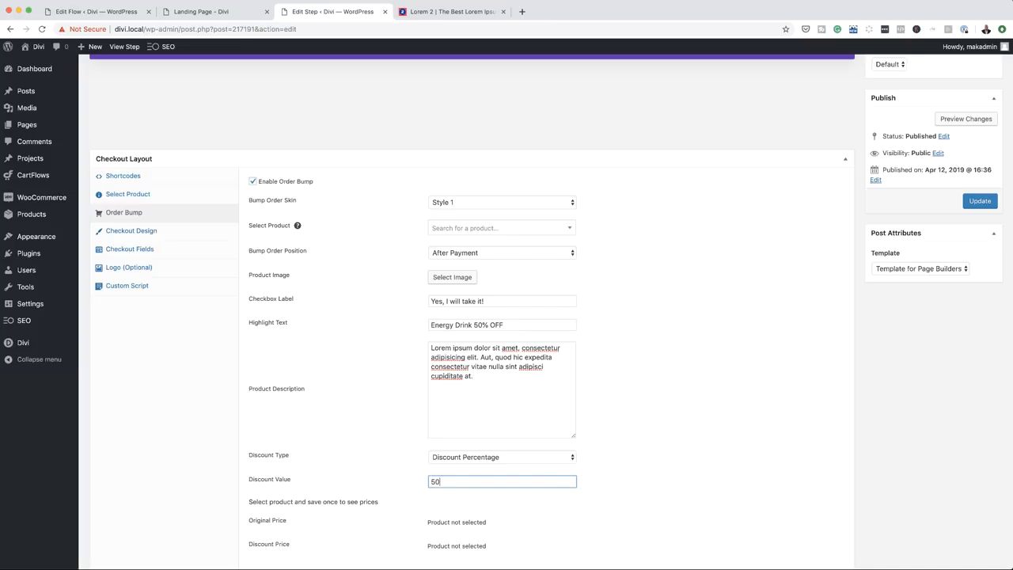
text(%)
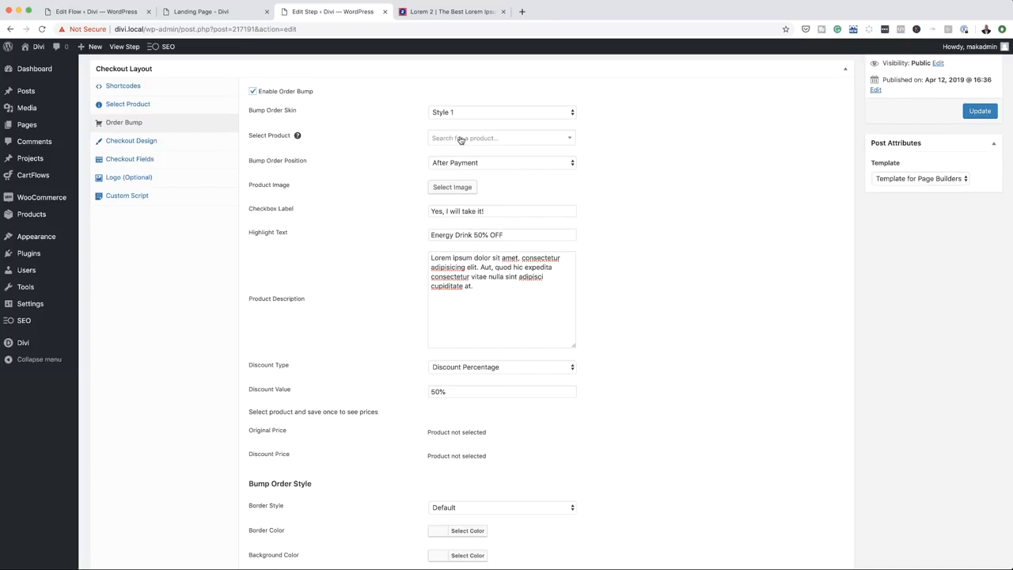
Choose Energy Drink as the order bump product and update the step
click(461, 140)
text(Ener)
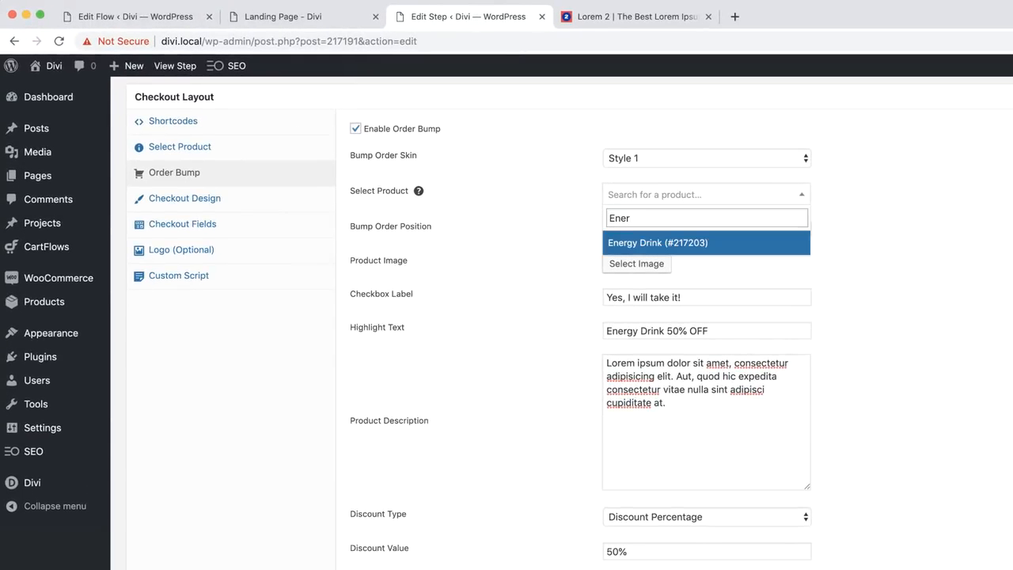
click(665, 243)
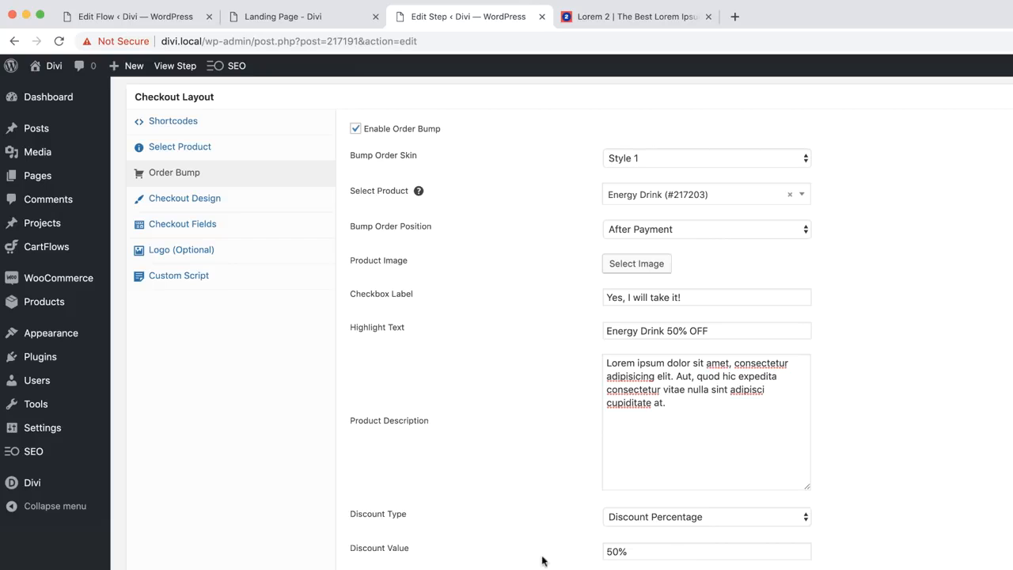
scroll(546, 475, down, 2)
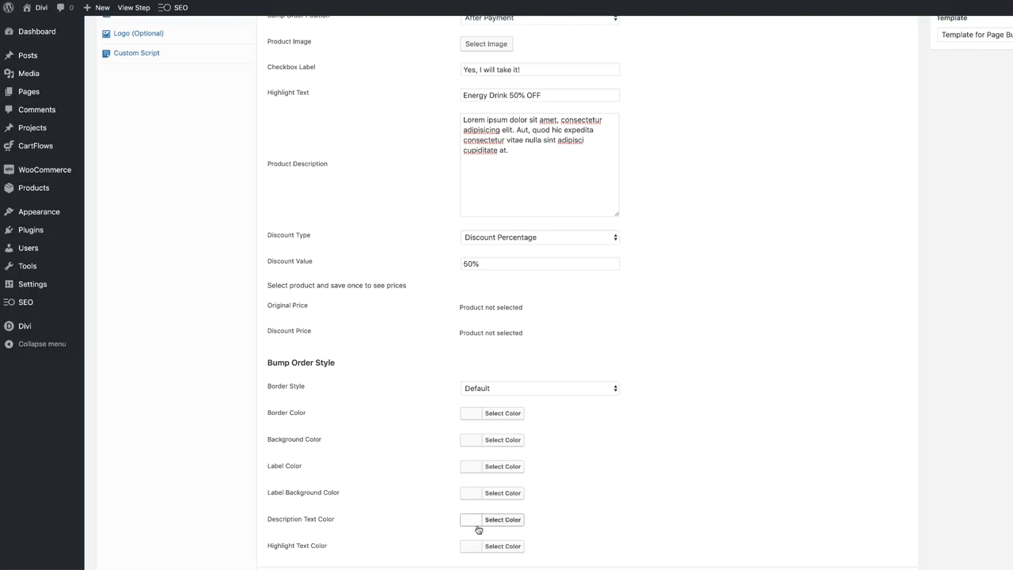
scroll(478, 530, down, 2)
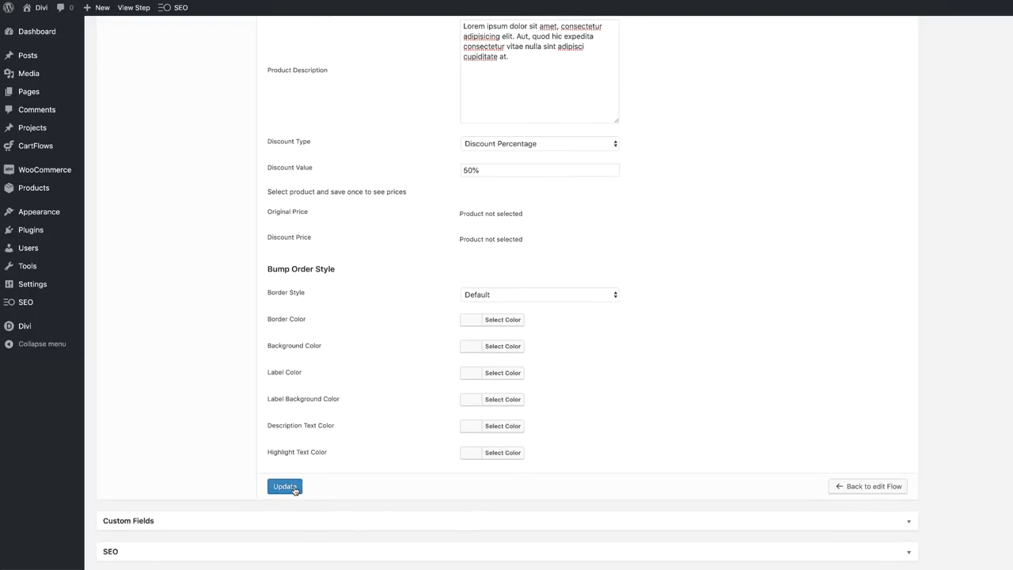
click(285, 487)
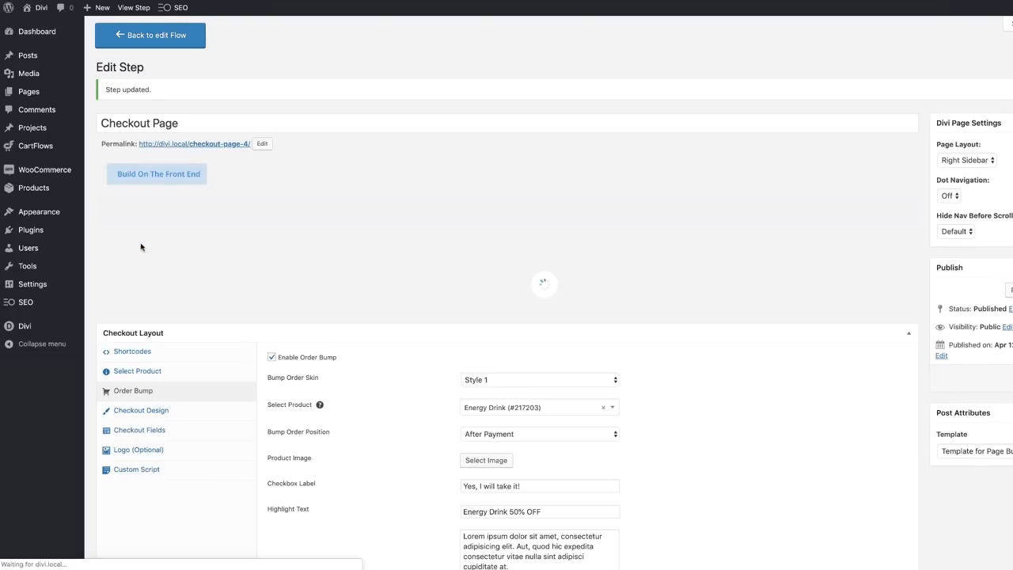
scroll(197, 337, down, 2)
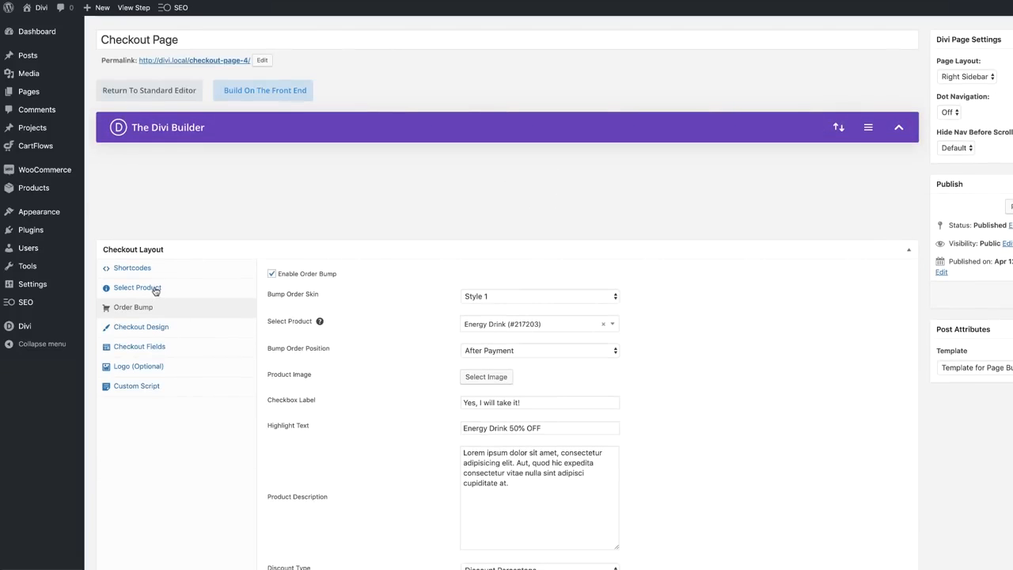
scroll(603, 455, down, 4)
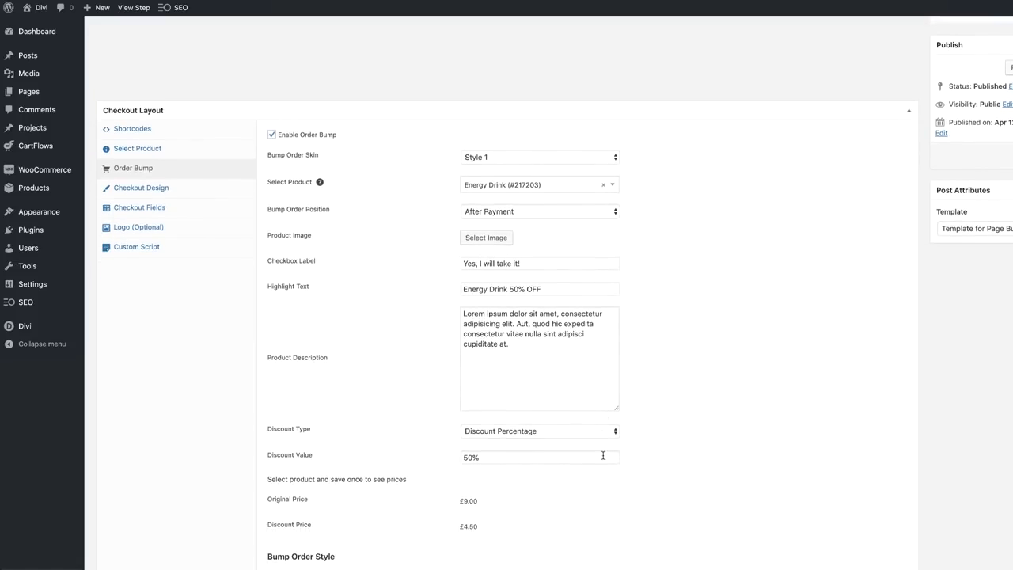
scroll(511, 454, down, 1)
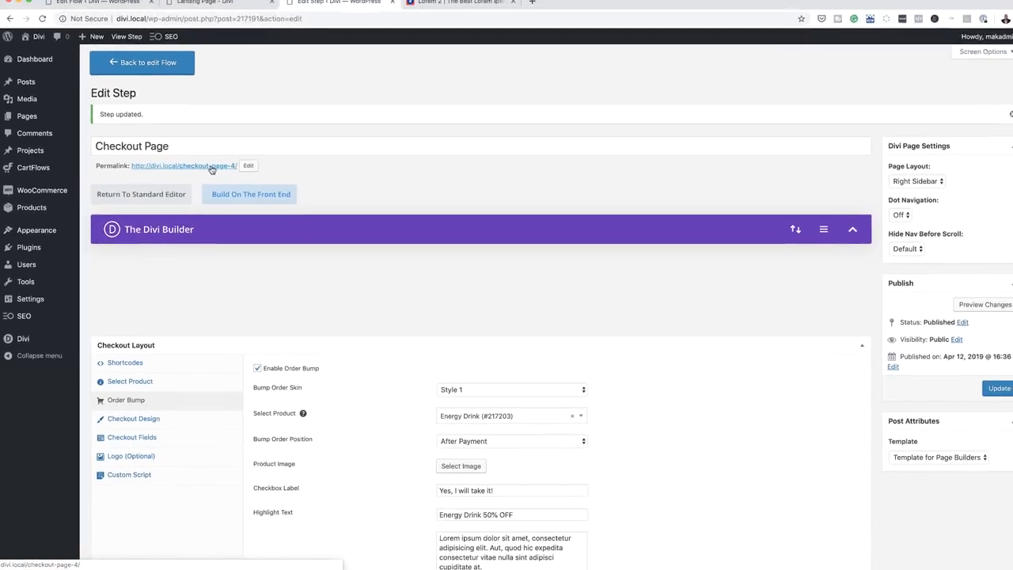
super+click(212, 167)
click(427, 1)
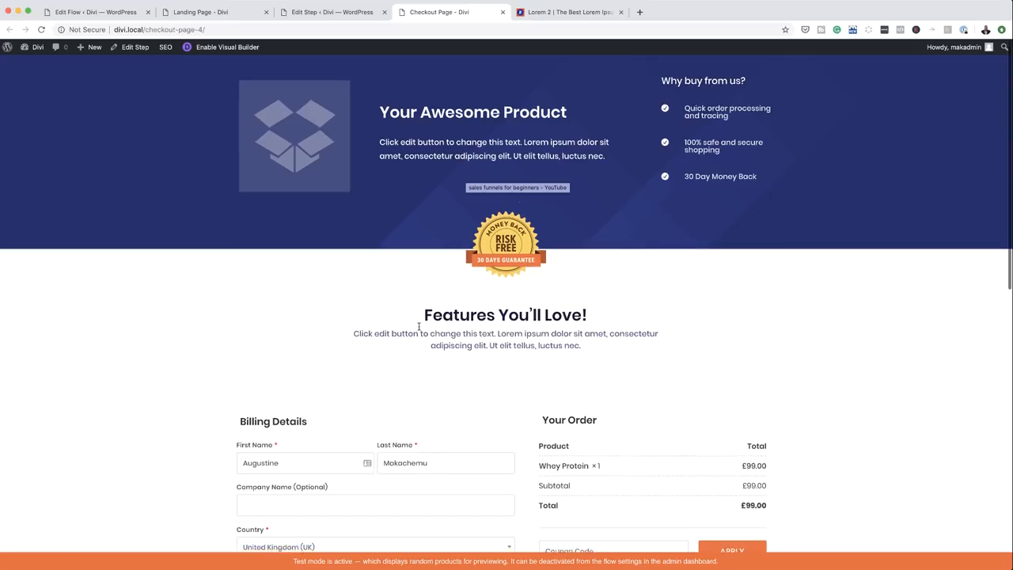
scroll(419, 326, down, 3)
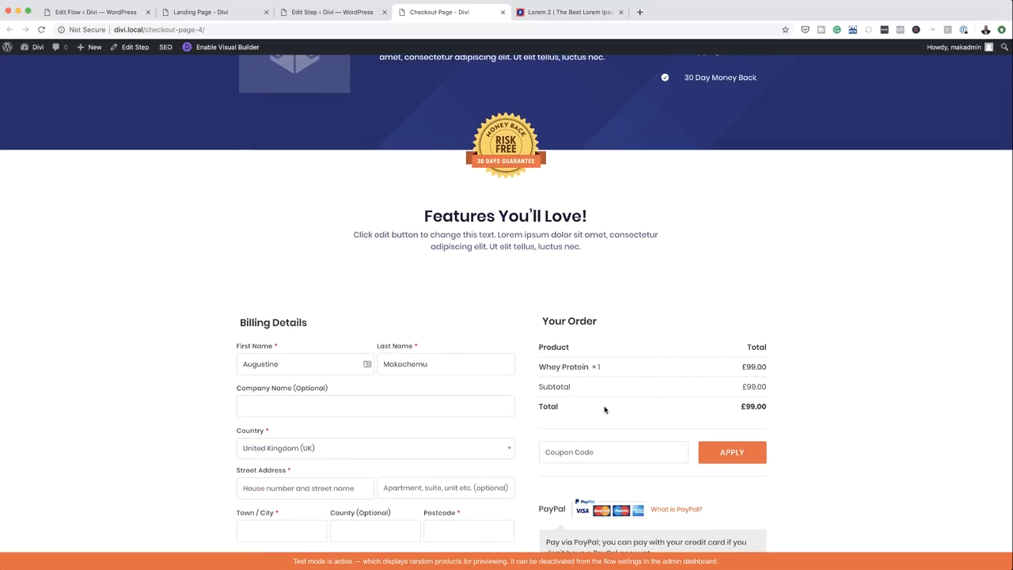
scroll(764, 453, down, 10)
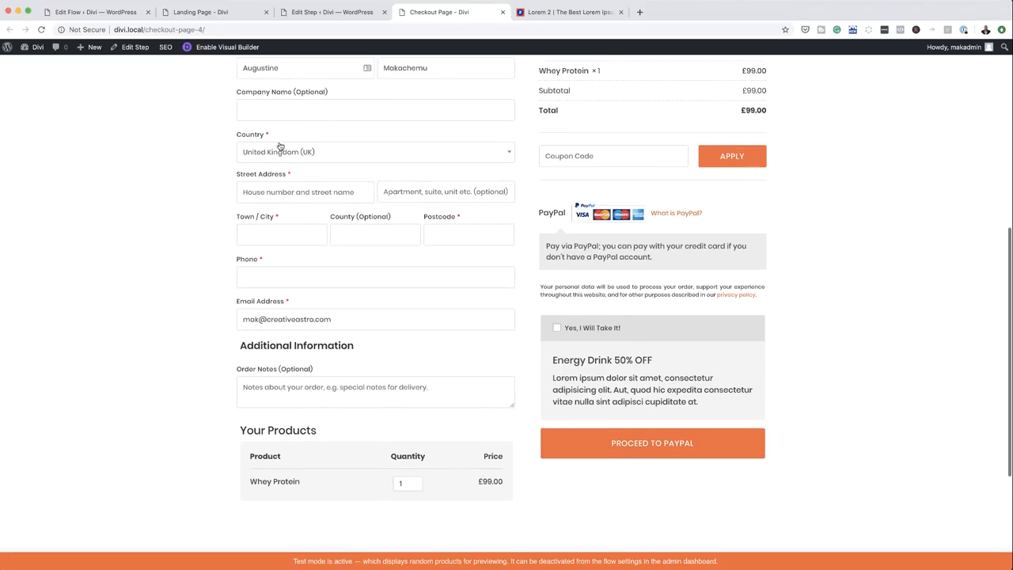
scroll(458, 375, up, 2)
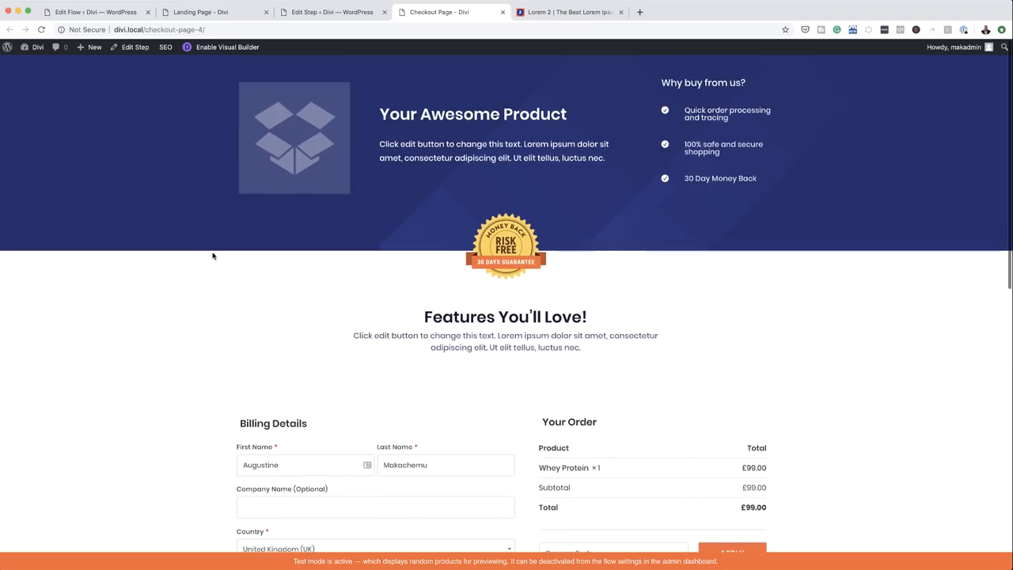
Turn on the Custom Field Editor under Checkout Layout's Checkout Fields
click(363, 14)
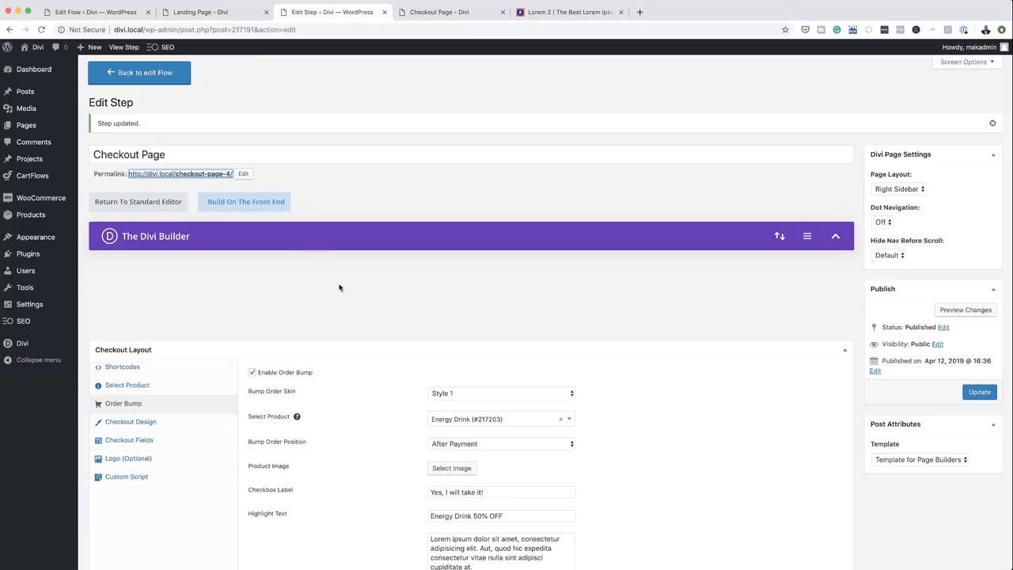
scroll(352, 289, down, 5)
click(149, 170)
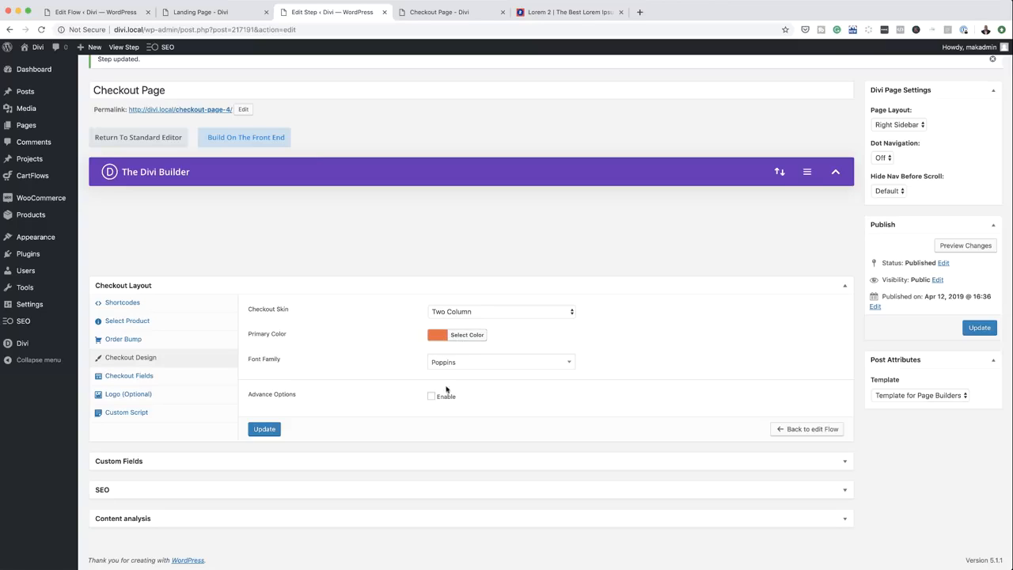
click(152, 378)
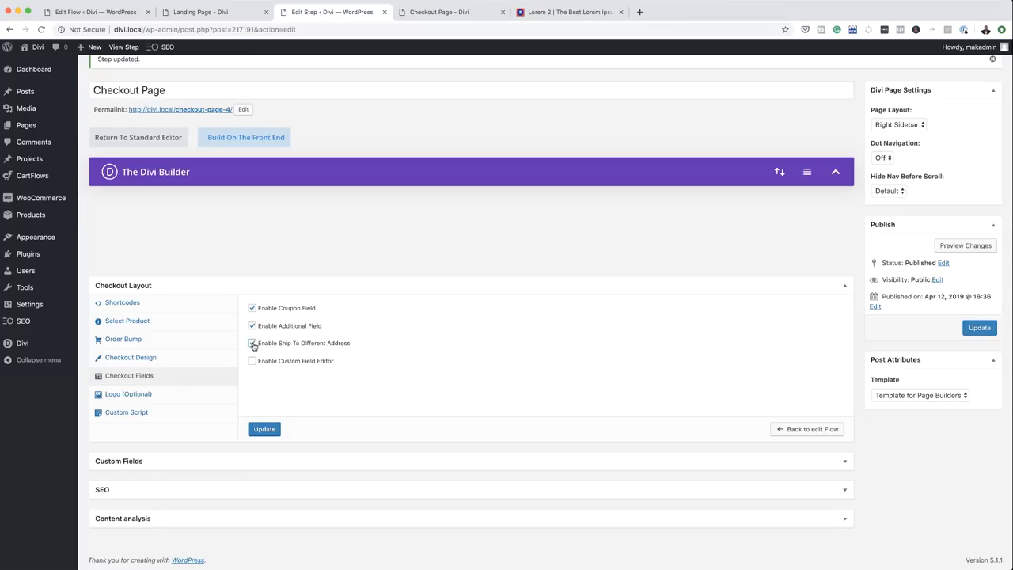
click(252, 362)
scroll(253, 361, down, 5)
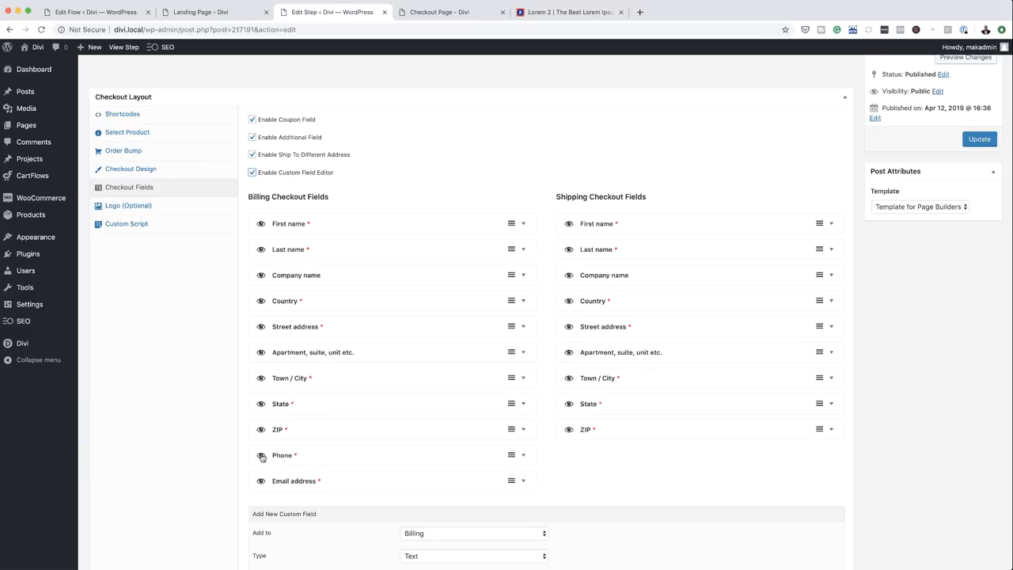
Hide the billing Apartment and both Company name fields, then update the step
click(261, 354)
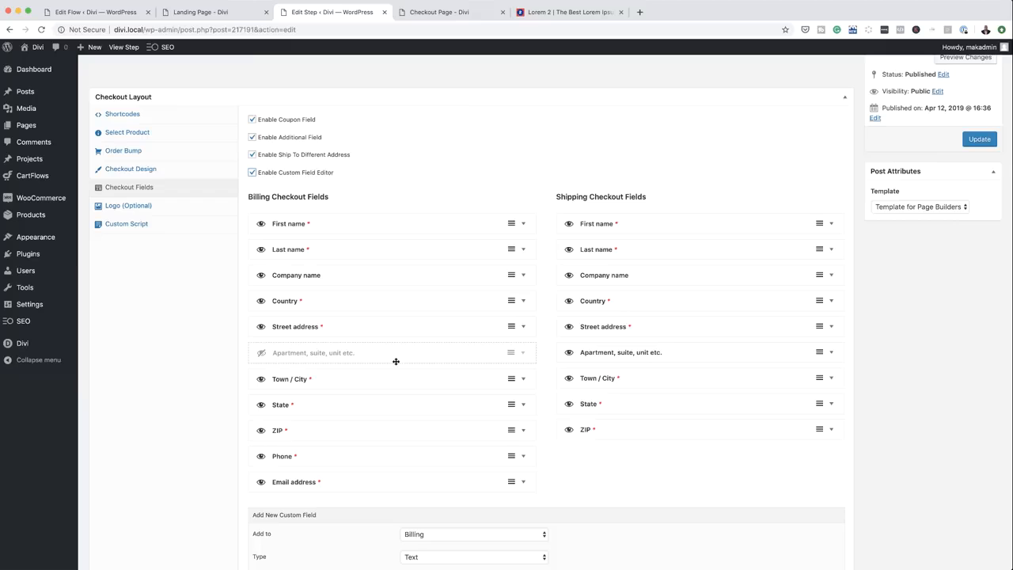
click(261, 275)
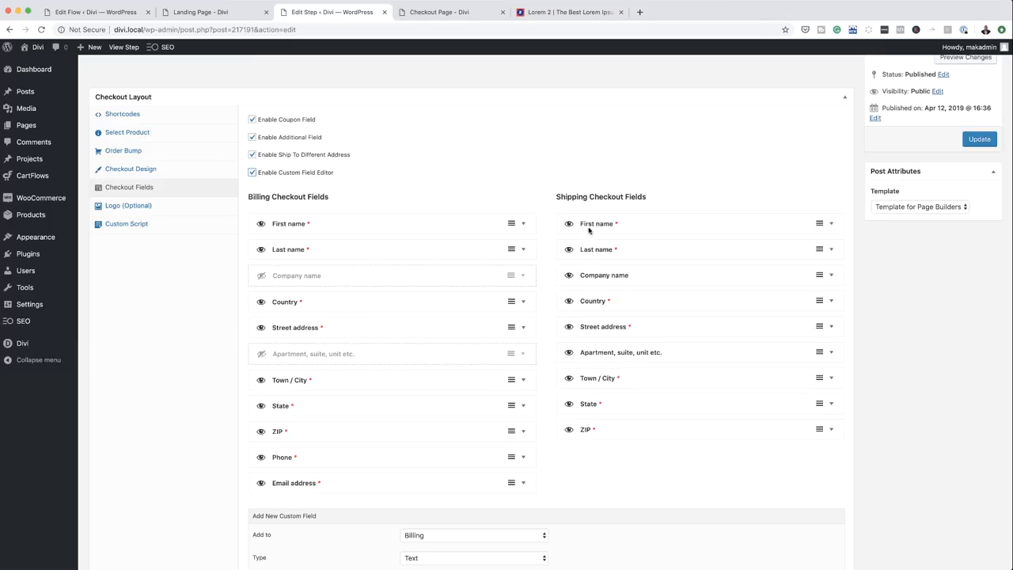
click(569, 275)
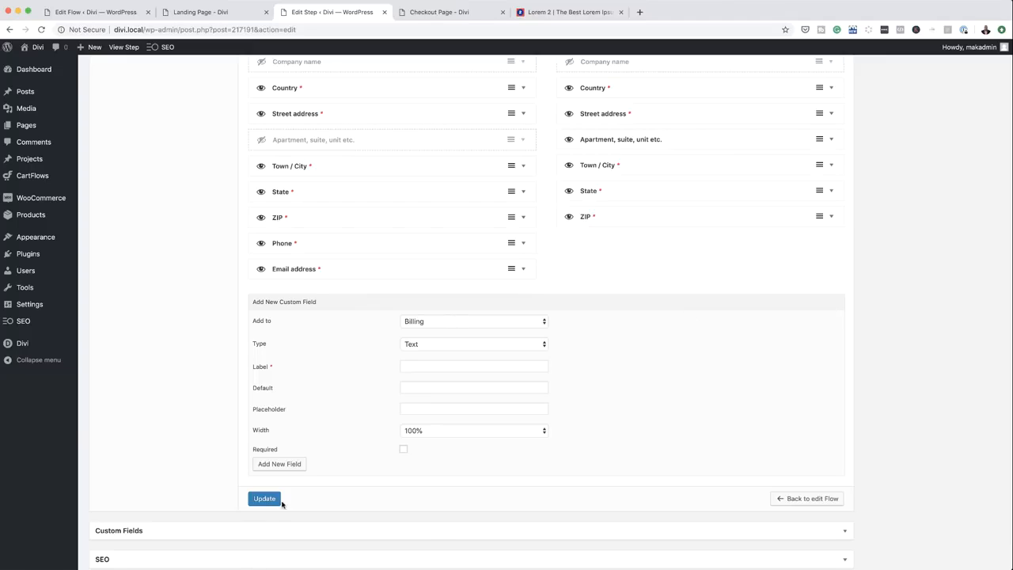
click(271, 500)
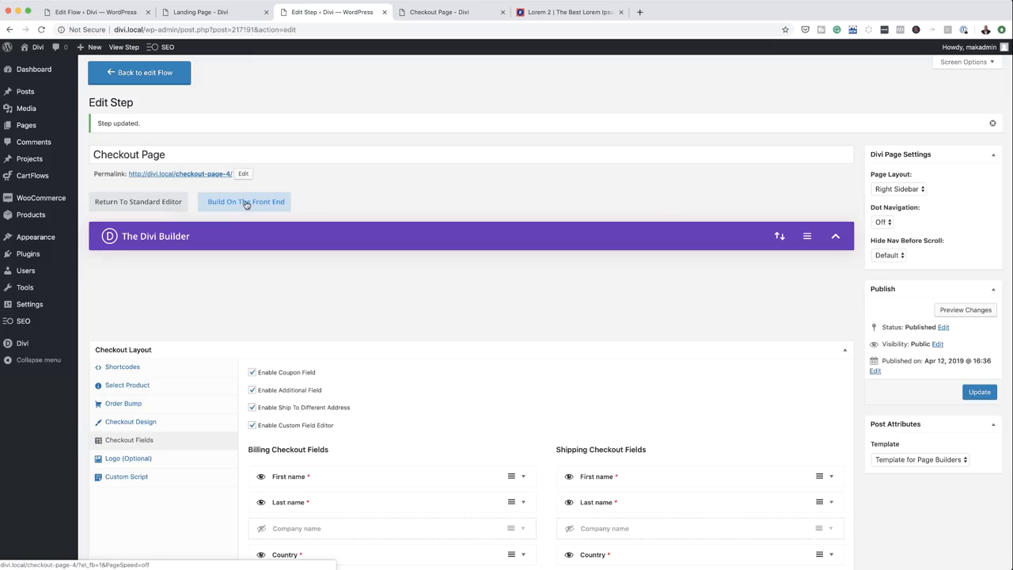
Set the gym-bench photo as the hero section's background image in the visual builder
click(246, 203)
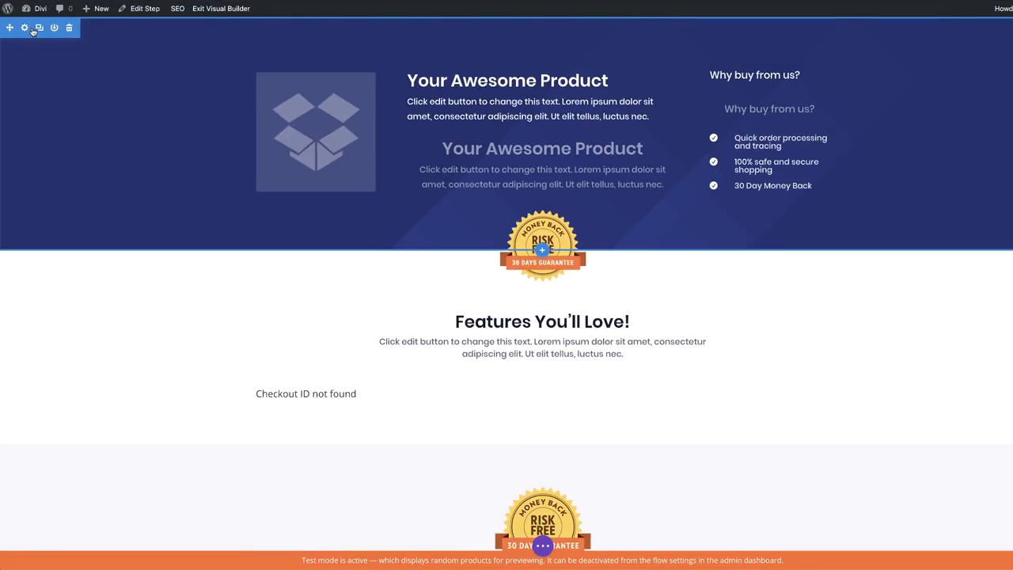
click(25, 30)
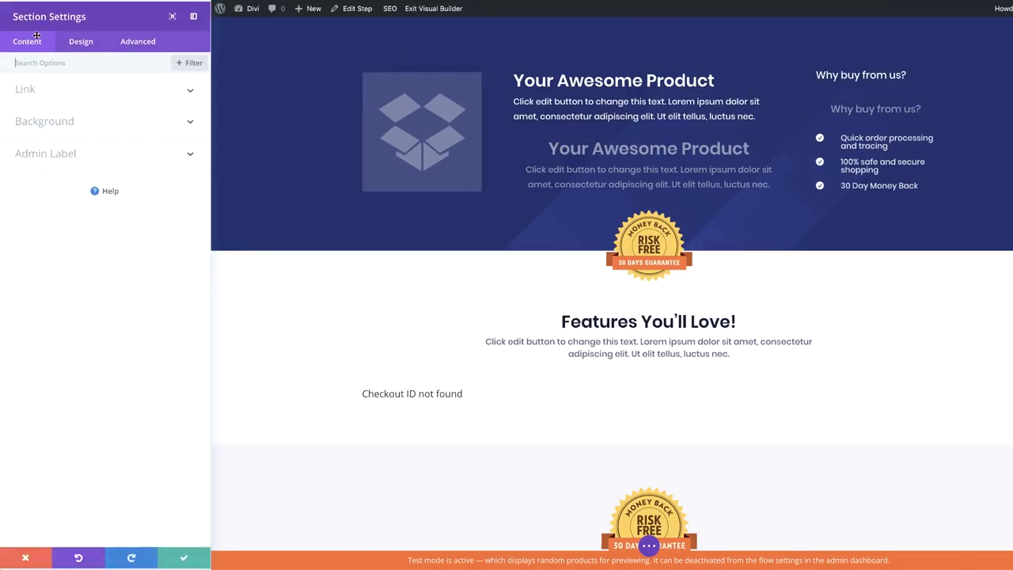
click(58, 129)
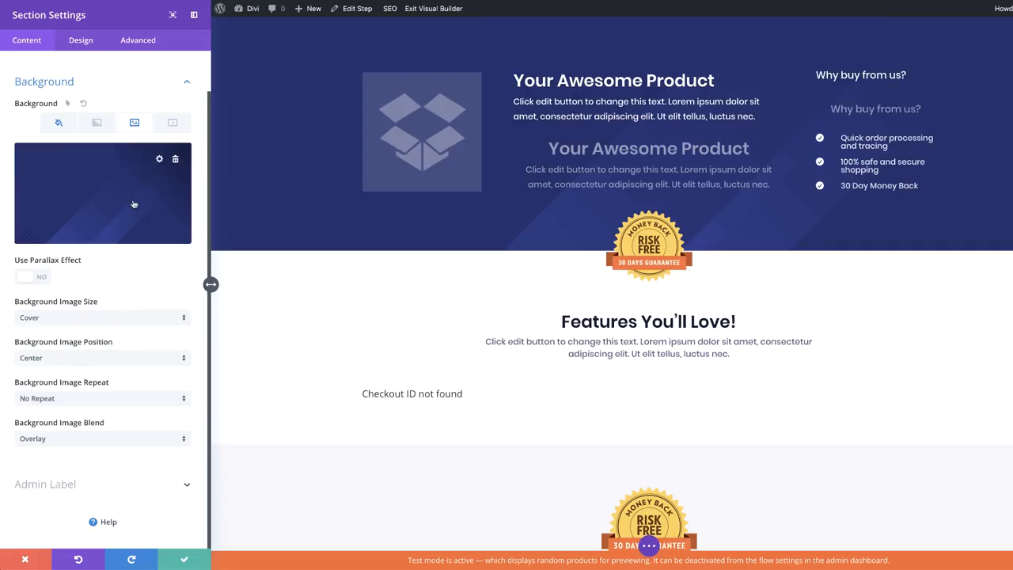
click(160, 154)
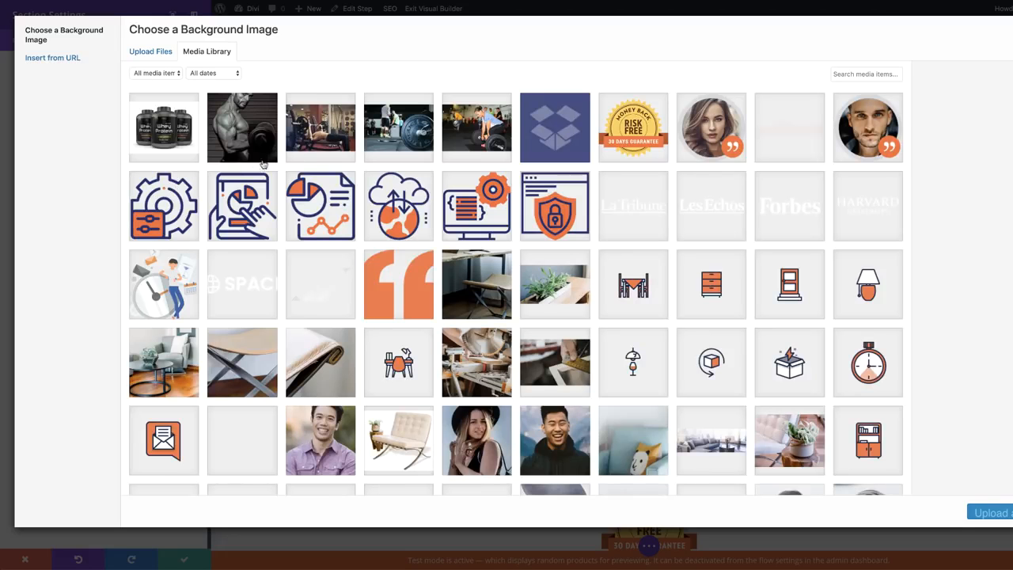
click(320, 131)
click(989, 512)
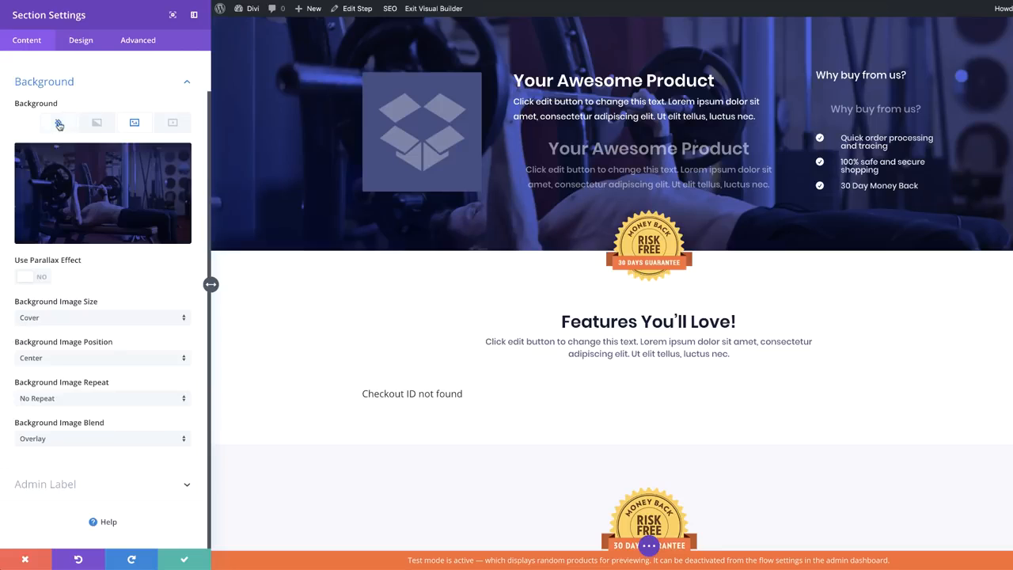
Add a black background colour at 0.82 opacity over the photo and save the section
click(58, 122)
click(116, 230)
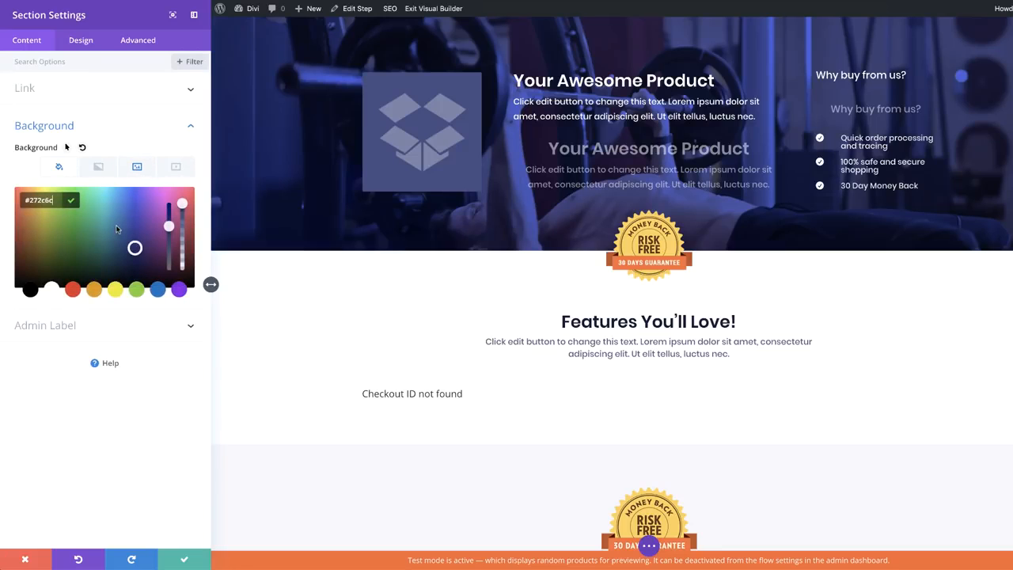
click(30, 290)
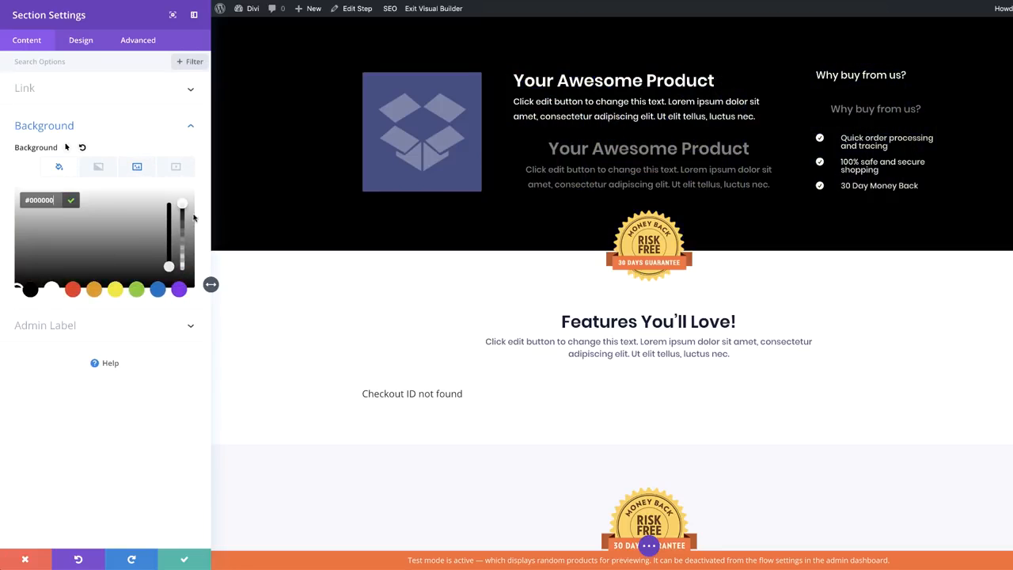
drag(183, 204, 188, 220)
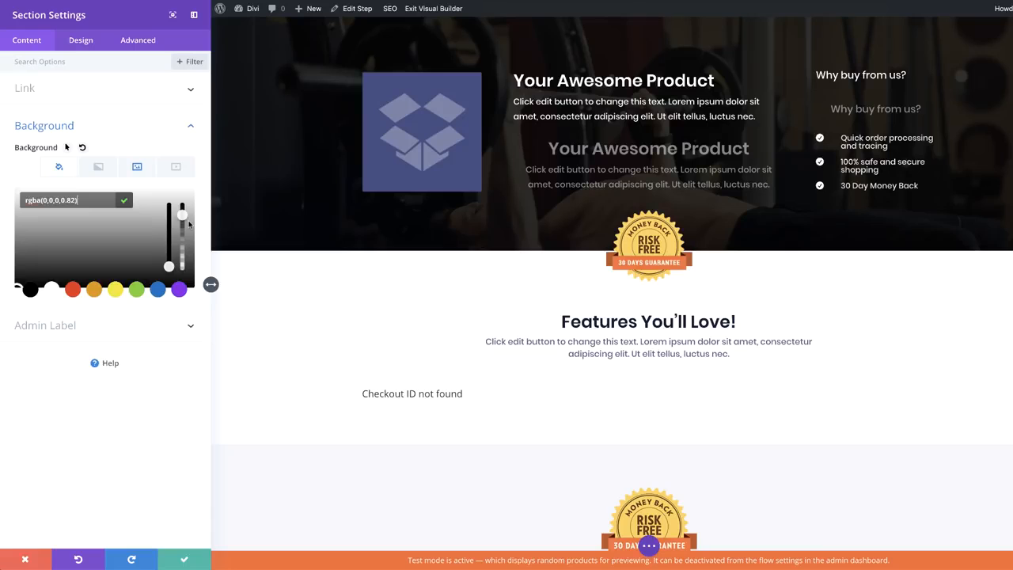
click(183, 559)
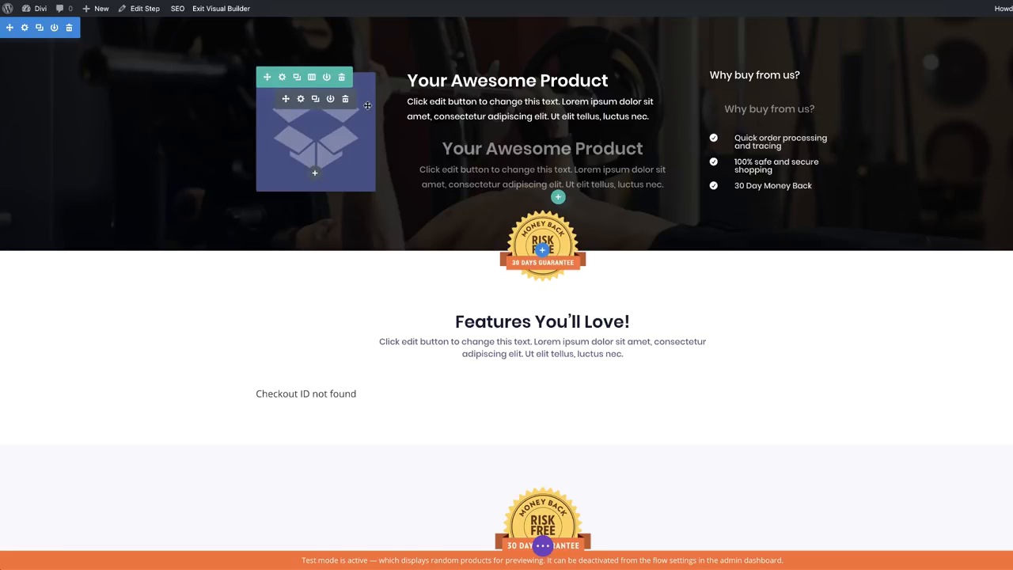
Swap the hero's placeholder box image for the whey protein tubs photo and save the module
click(301, 98)
click(121, 164)
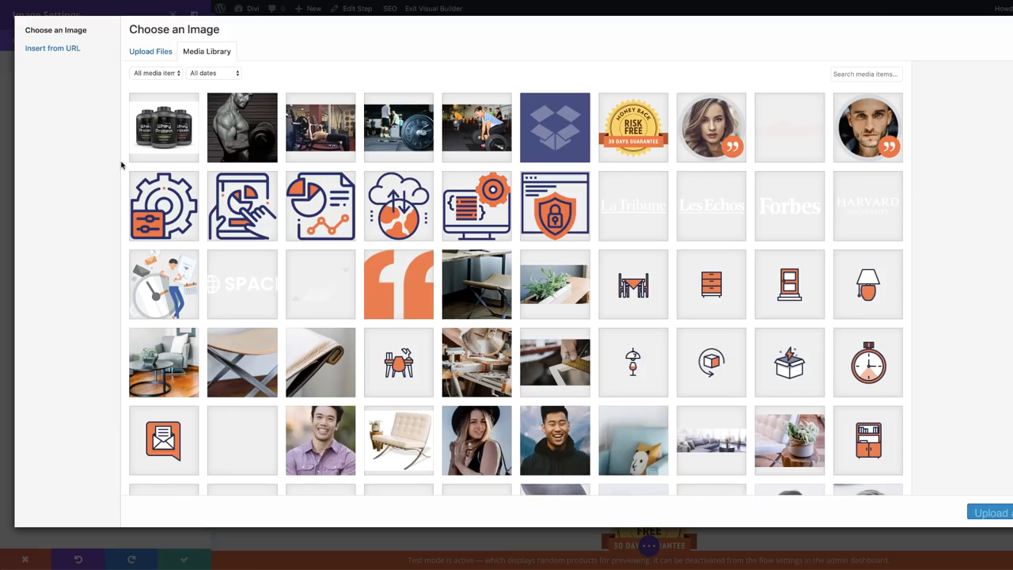
click(175, 129)
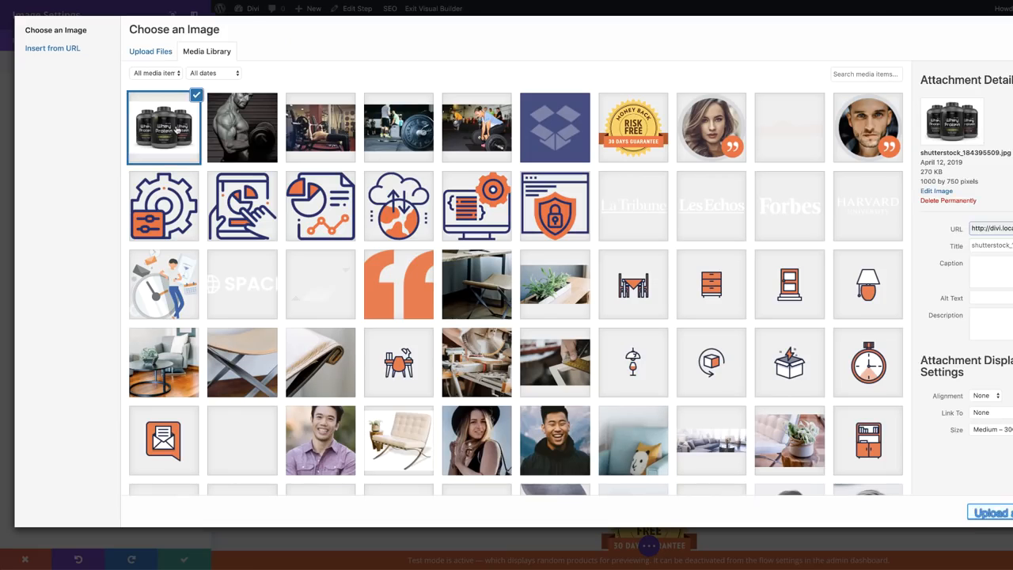
click(999, 513)
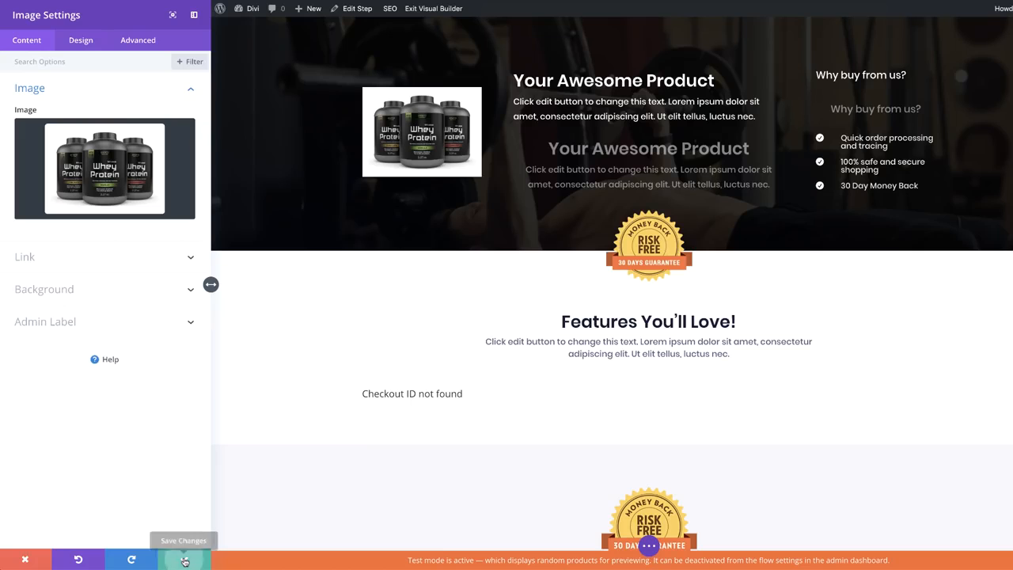
click(185, 561)
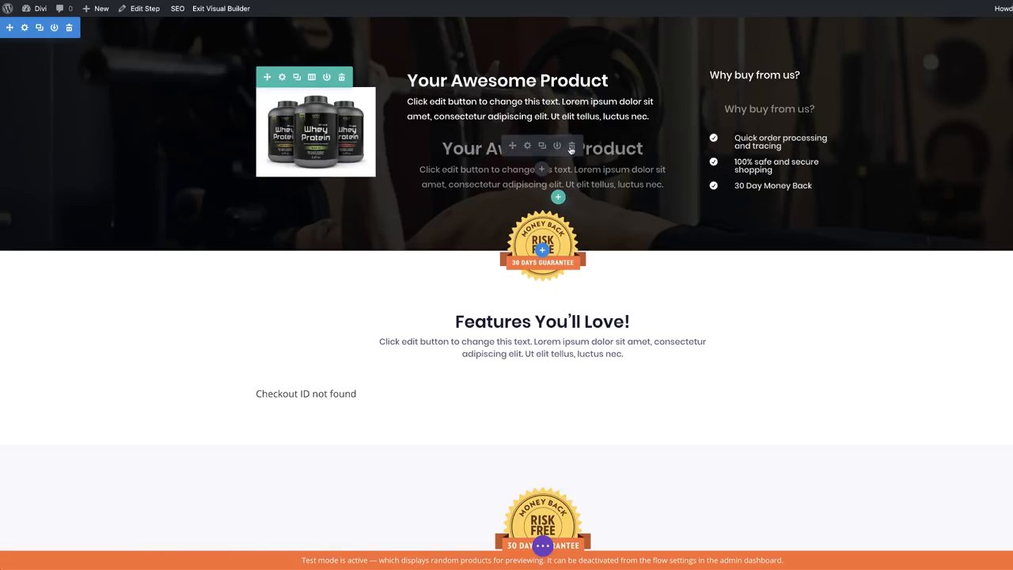
Delete the faded duplicate hero texts and set the section padding to about 90px top, 175px bottom
click(571, 146)
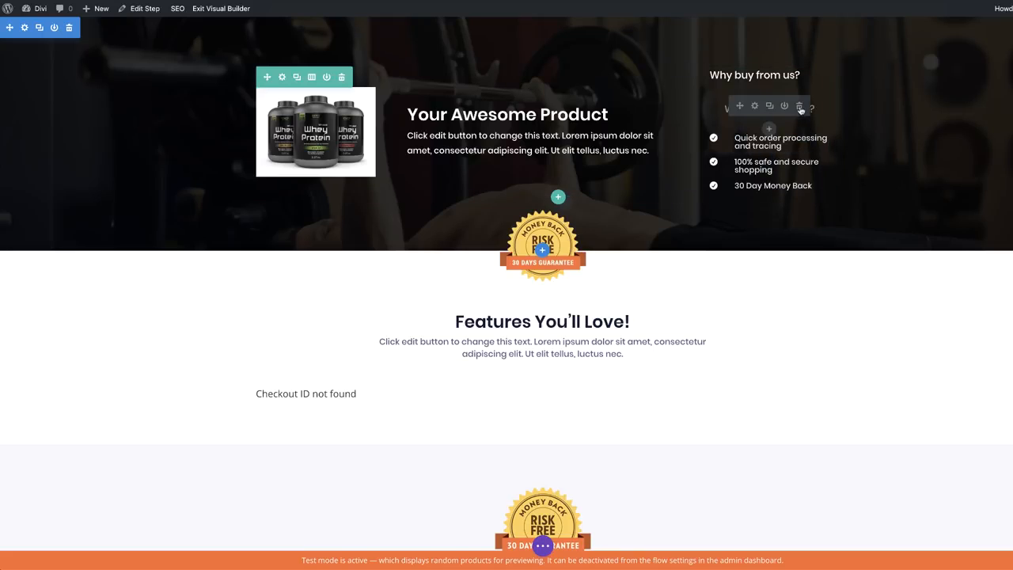
click(799, 106)
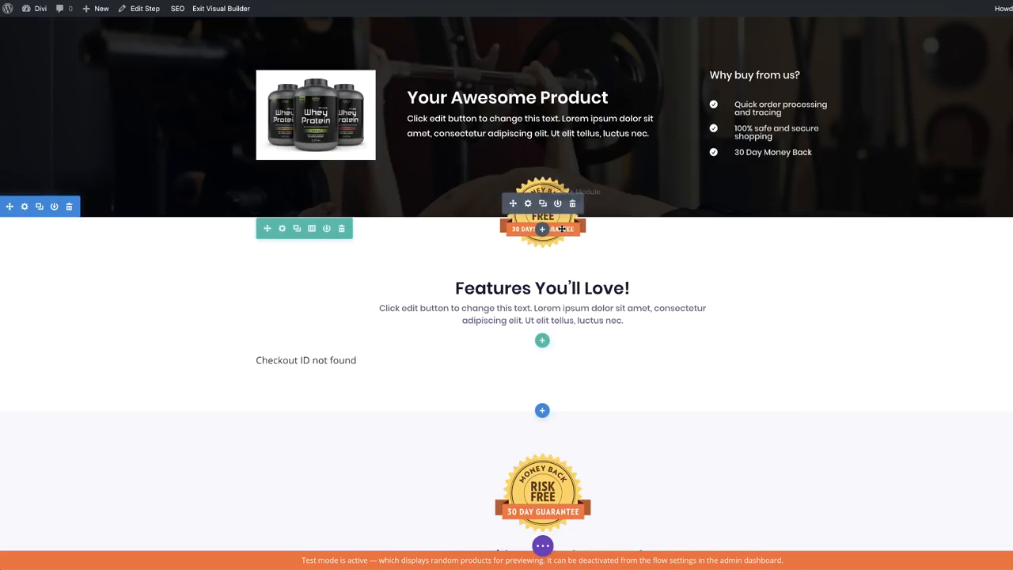
drag(685, 216, 691, 257)
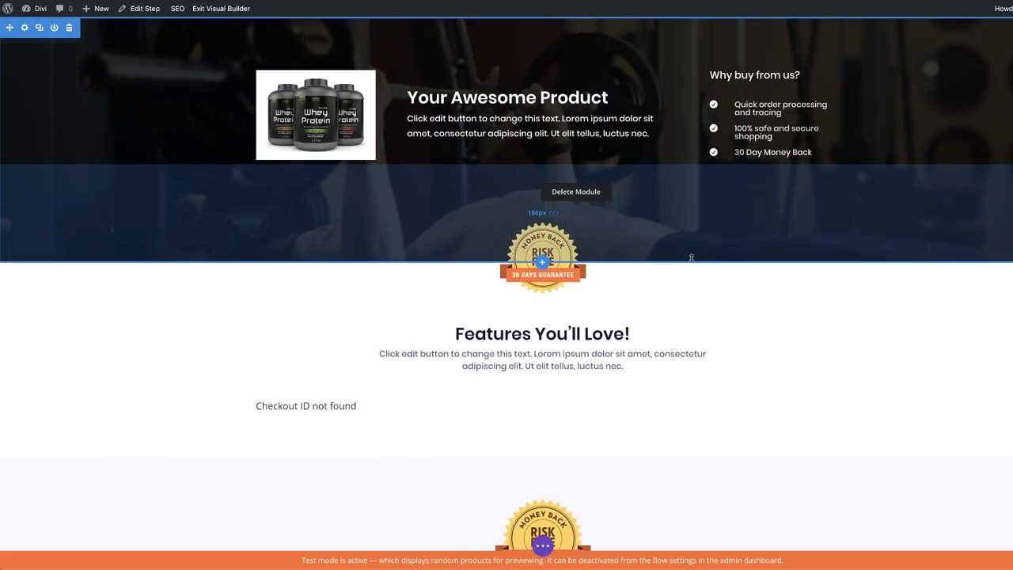
drag(620, 19, 625, 52)
drag(663, 298, 663, 275)
scroll(554, 348, down, 3)
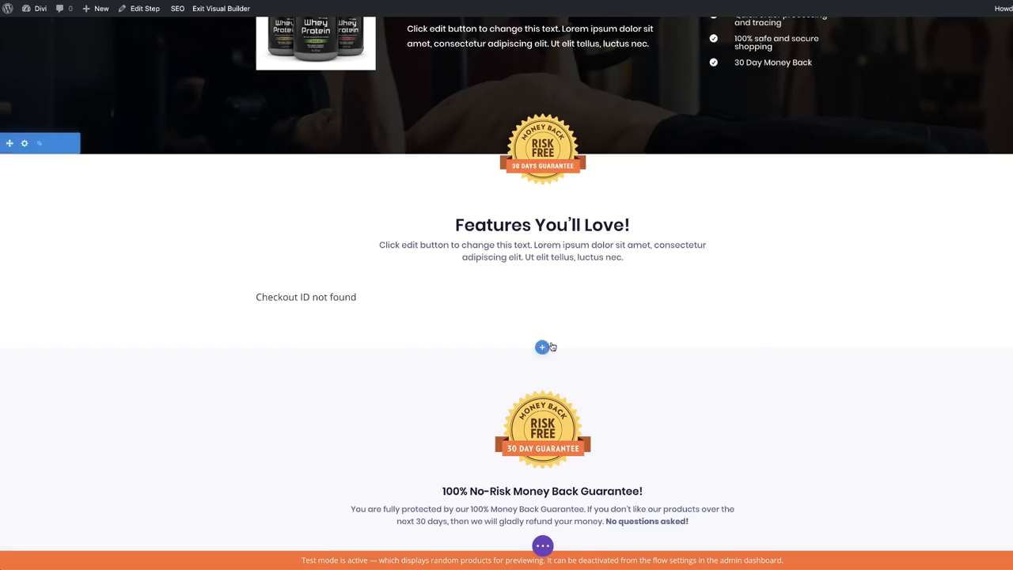
scroll(550, 360, down, 1)
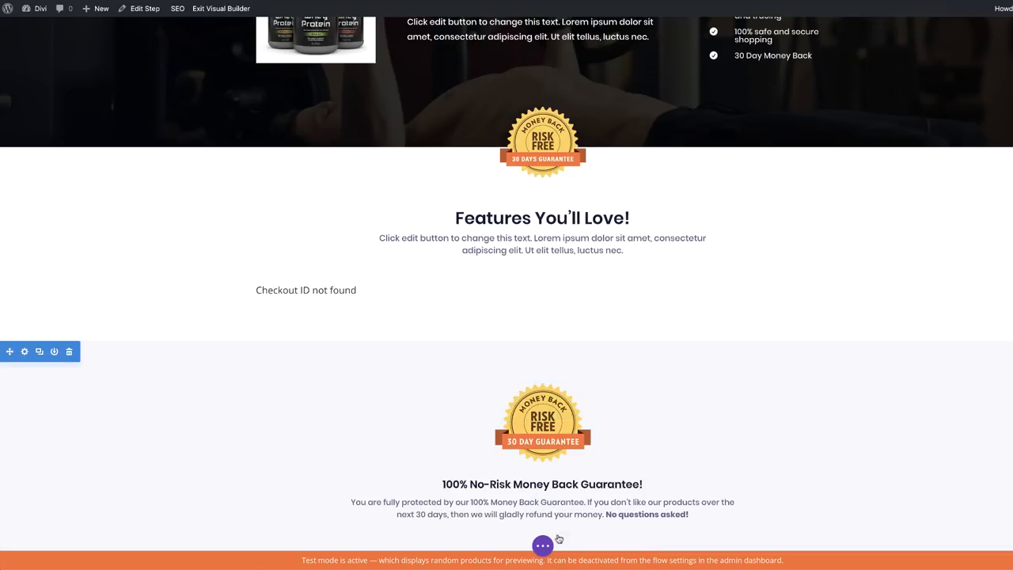
scroll(533, 332, up, 1)
Insert a regular section with a four-column row and put a Testimonial module in its first column
click(542, 347)
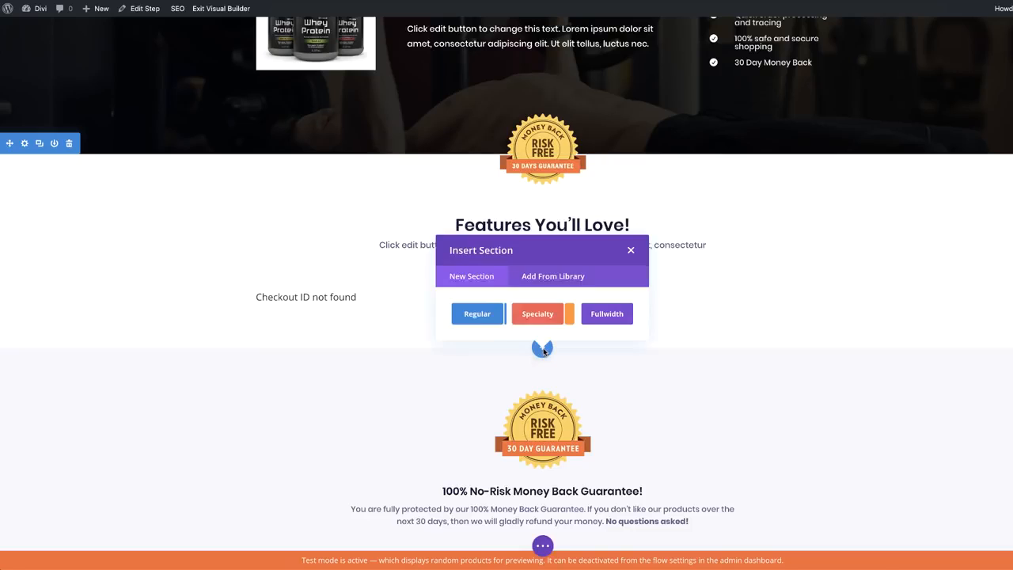
click(478, 313)
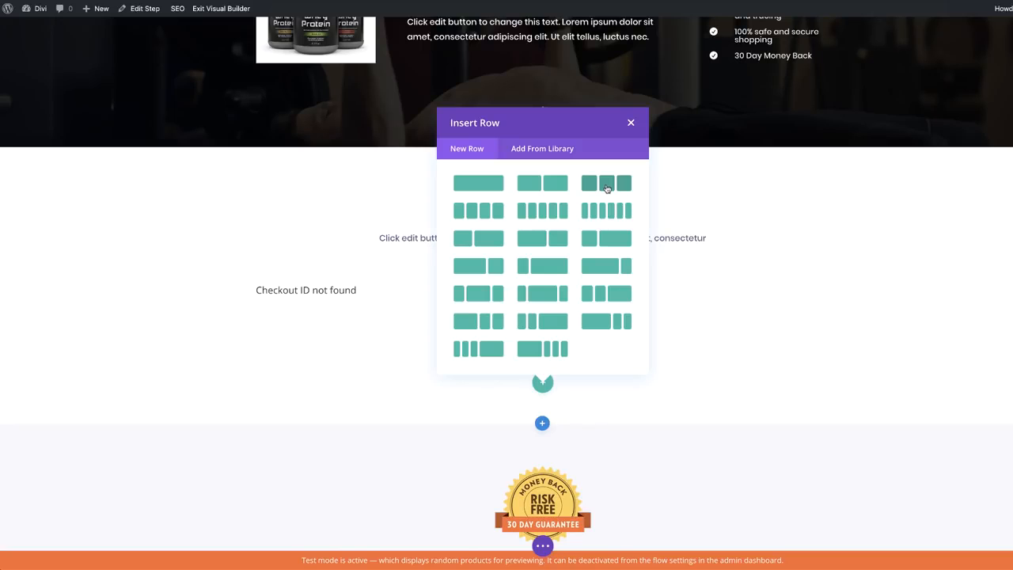
click(465, 210)
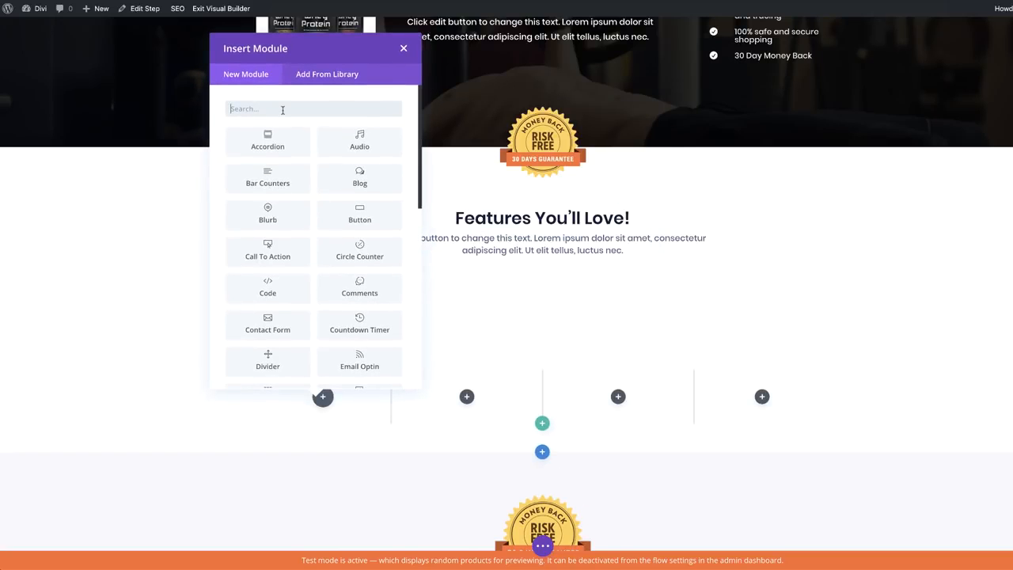
click(282, 110)
text(test)
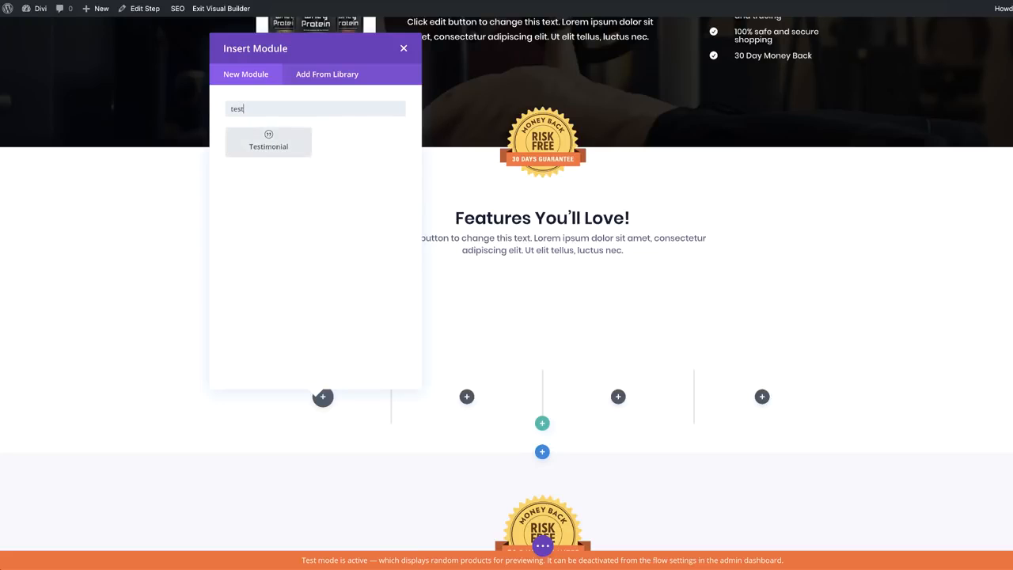
click(277, 141)
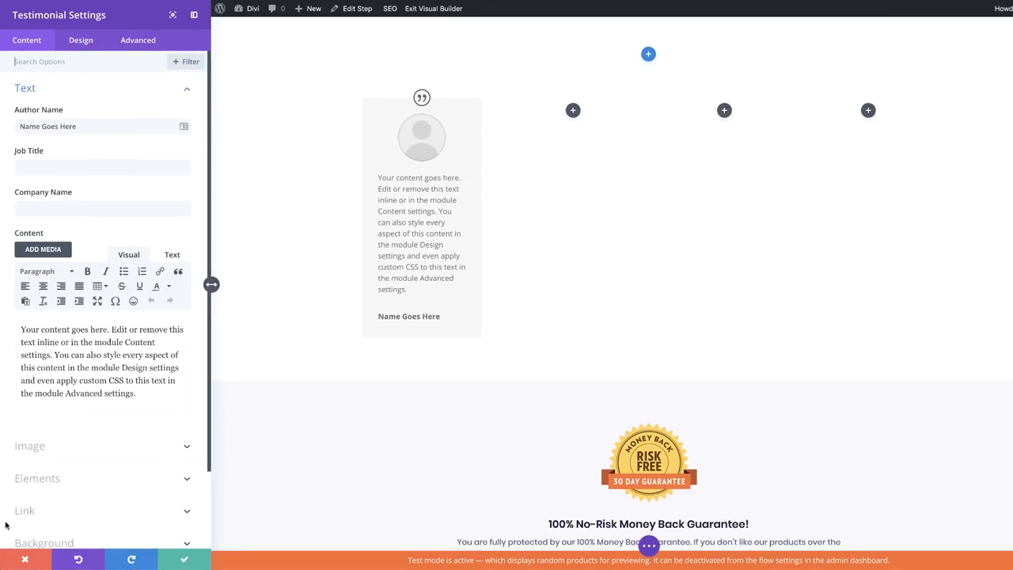
Paste the Morbi lorem paragraph into the testimonial content and replace the placeholder author name
scroll(104, 452, down, 2)
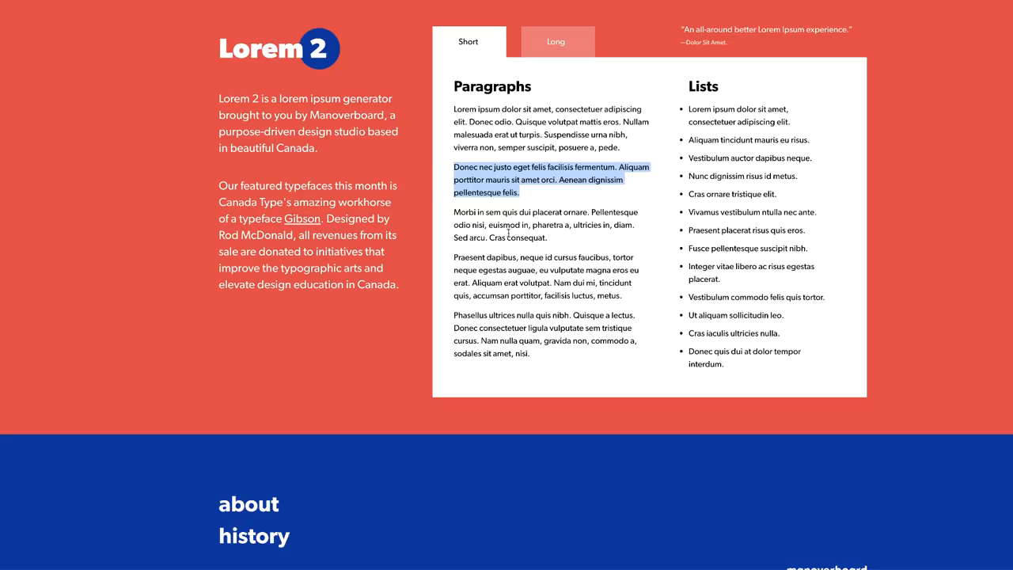
drag(566, 236, 454, 211)
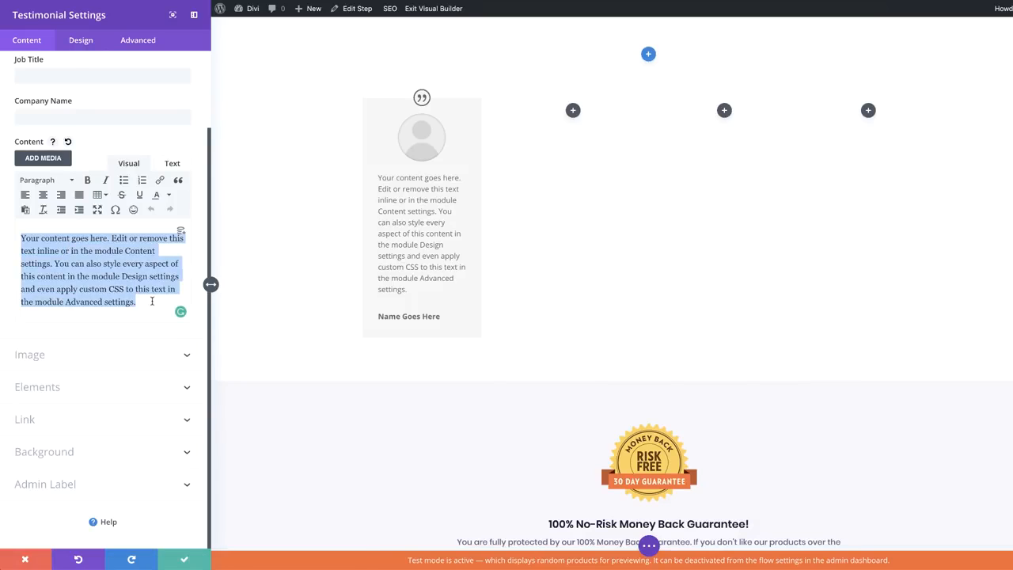
text(Morbi in sem quis dui placerat ornare. Pellentesque odio nisi, euismod in, pharetra a, ultricies in, diam. Sed arcu. Cras consequat.)
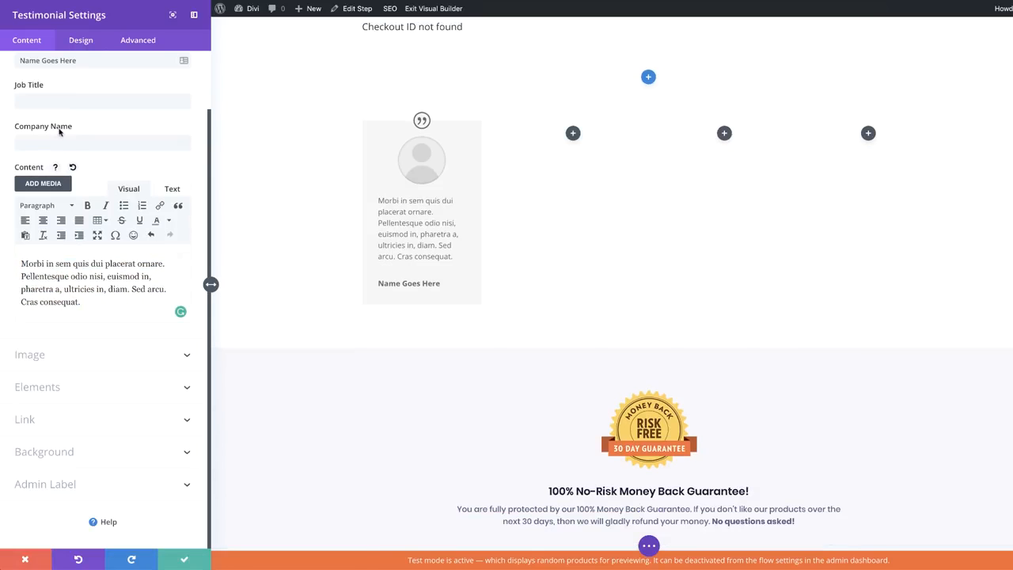
click(58, 102)
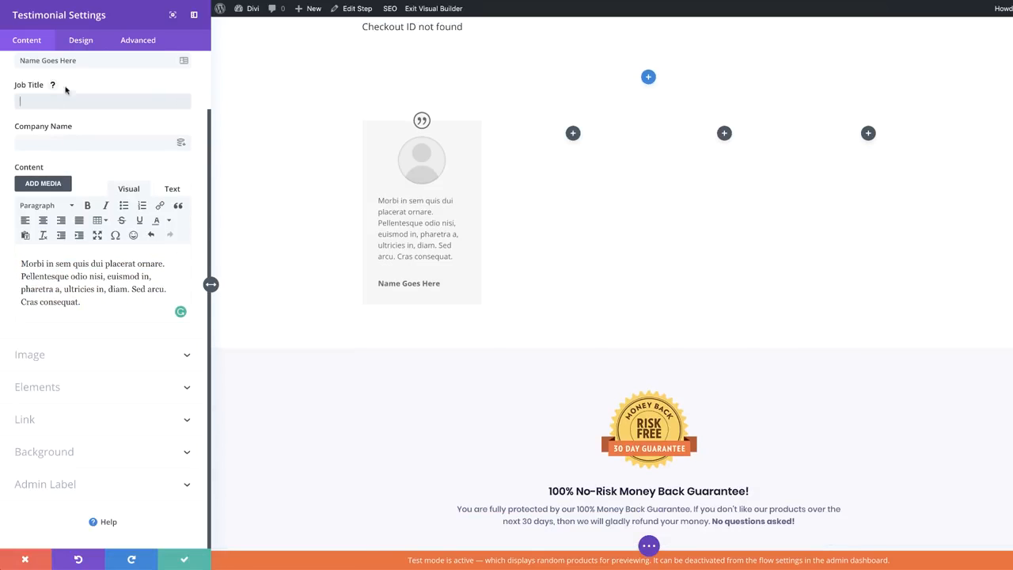
scroll(83, 125, up, 2)
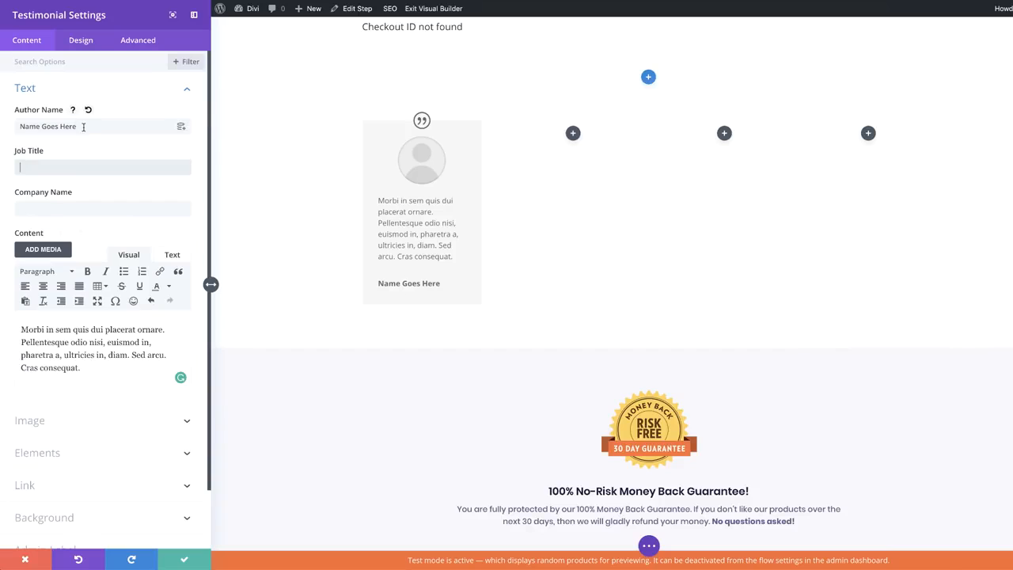
triple_click(83, 127)
text(Augustine)
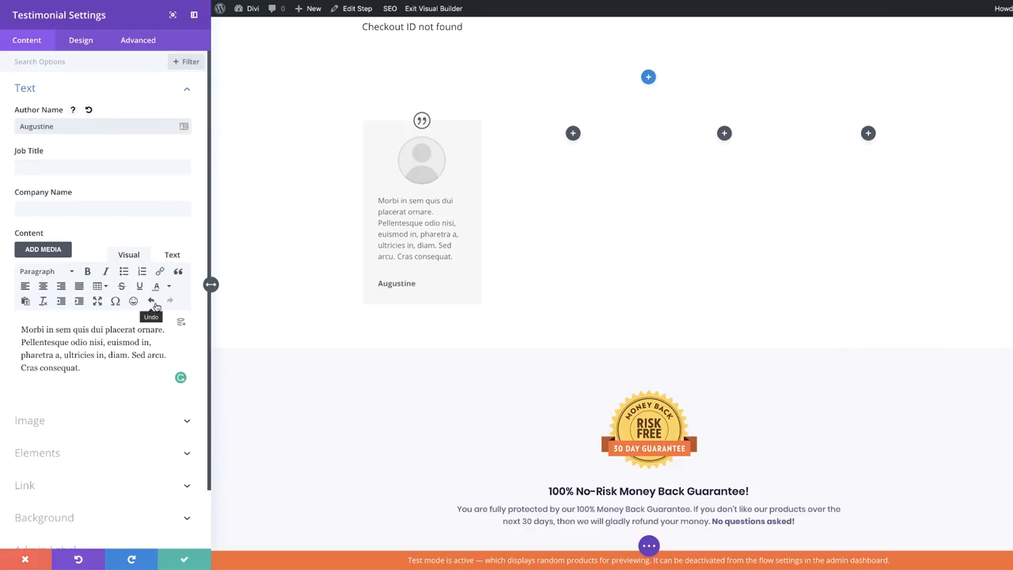
Use the smiling man's photo as the portrait image and turn off the quote icon
scroll(118, 332, down, 2)
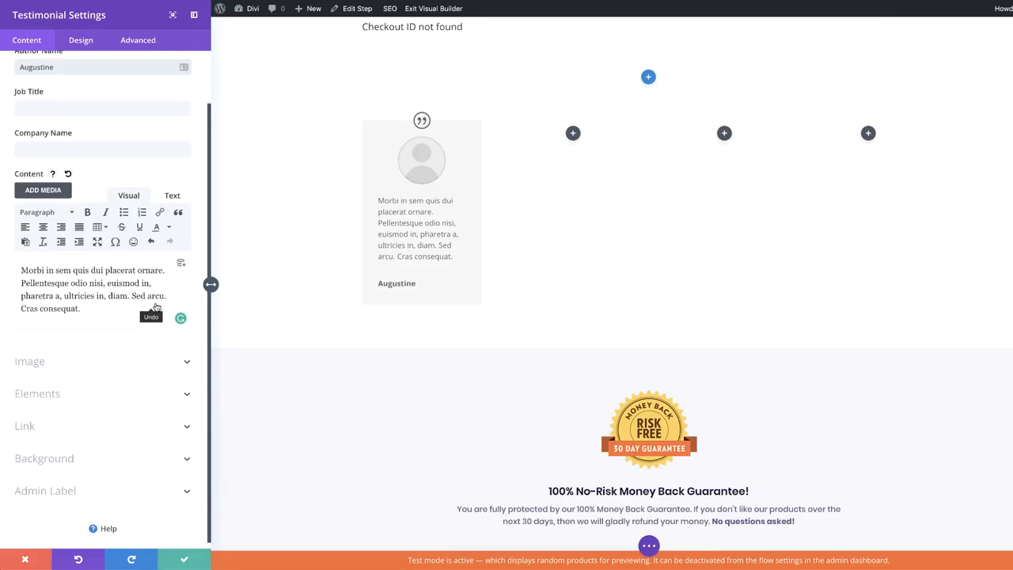
click(80, 363)
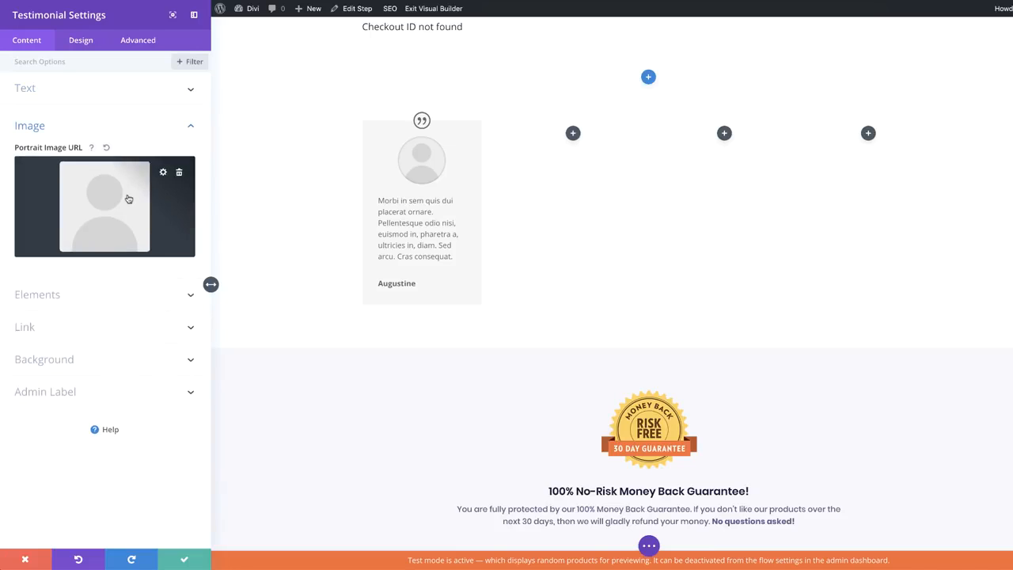
click(129, 199)
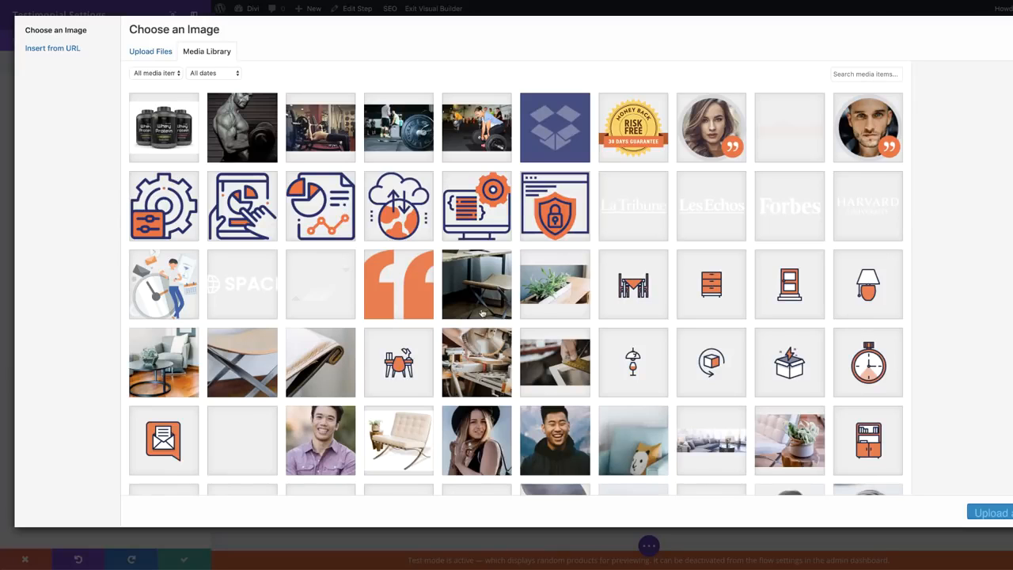
scroll(512, 316, down, 1)
scroll(512, 317, down, 5)
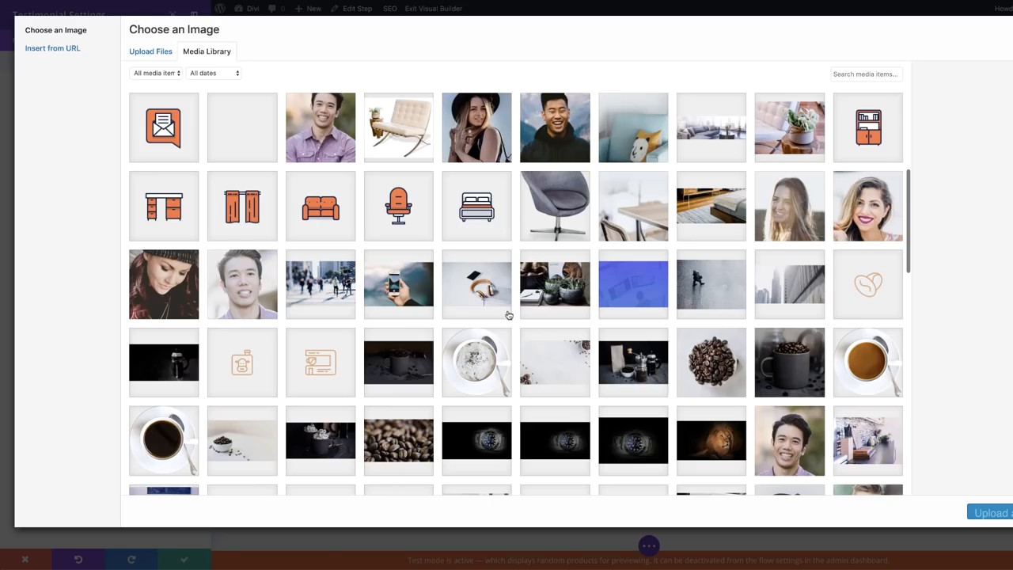
click(567, 133)
click(989, 511)
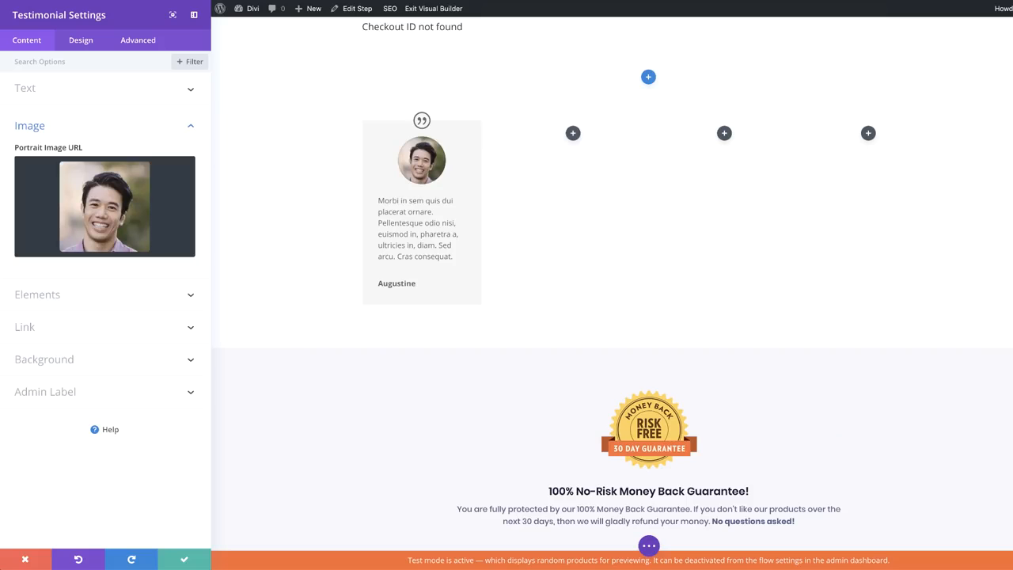
click(49, 296)
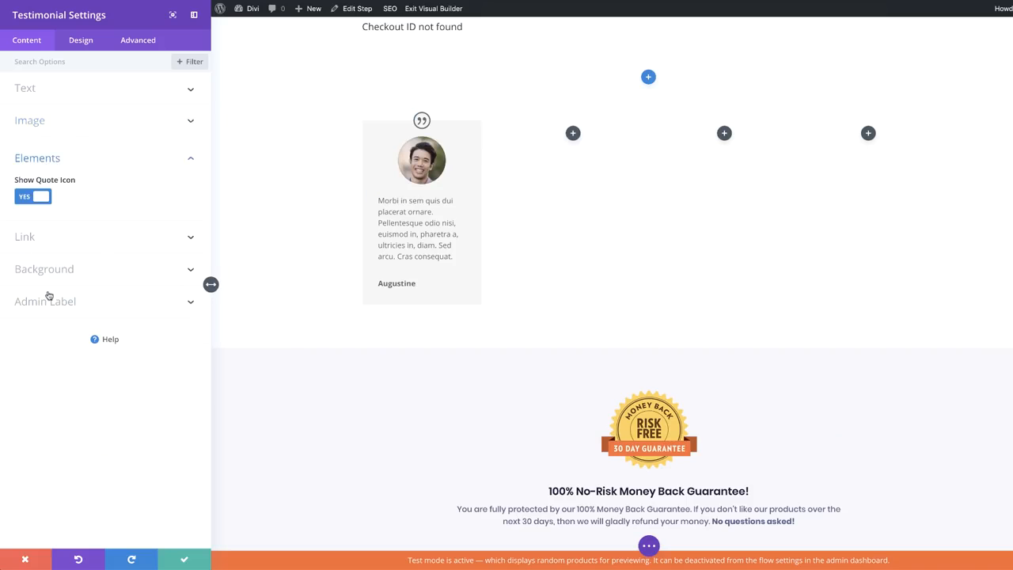
click(27, 198)
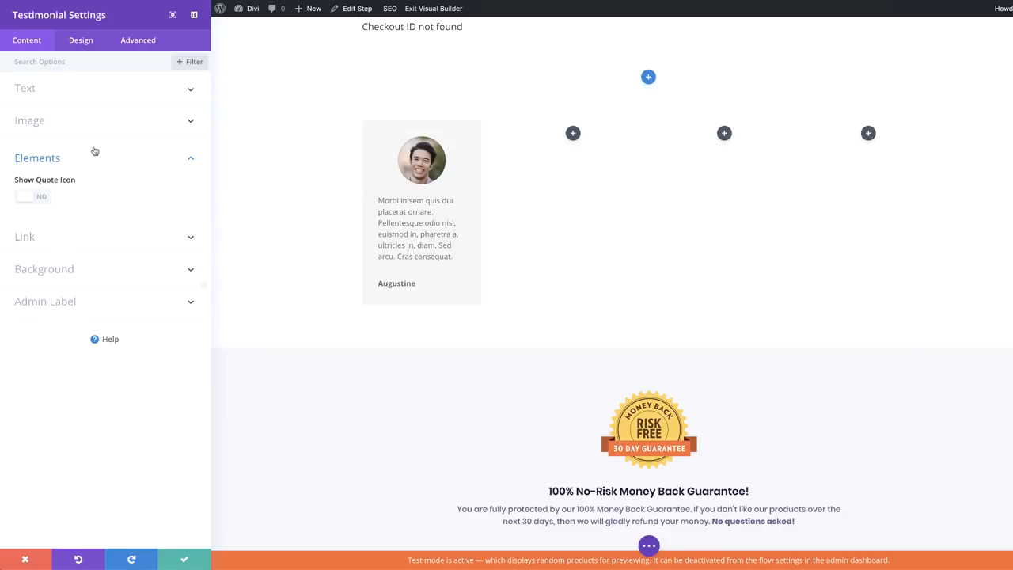
Center-align the testimonial text and set its body font to Poppins at 14px
click(80, 41)
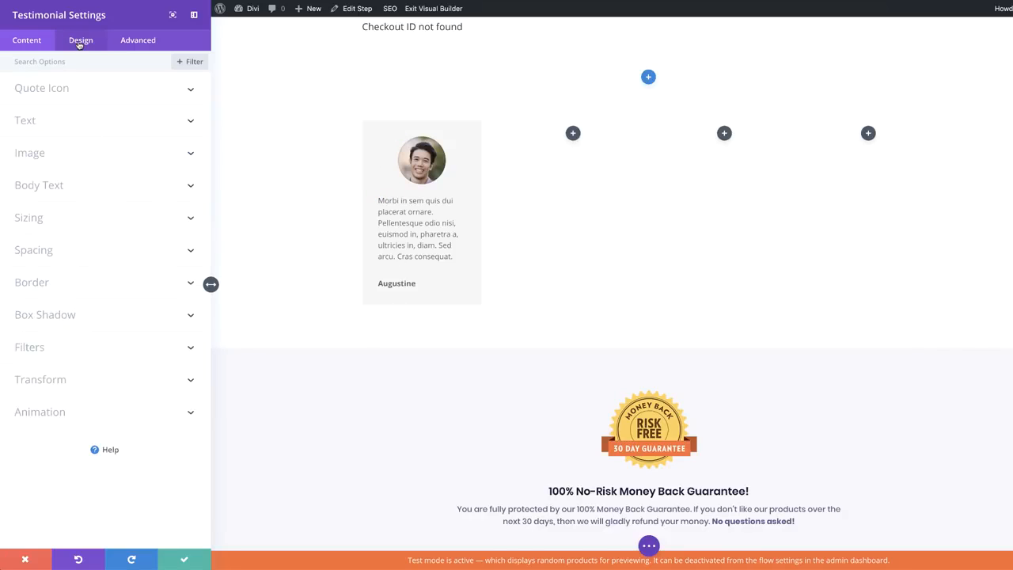
click(43, 122)
click(83, 105)
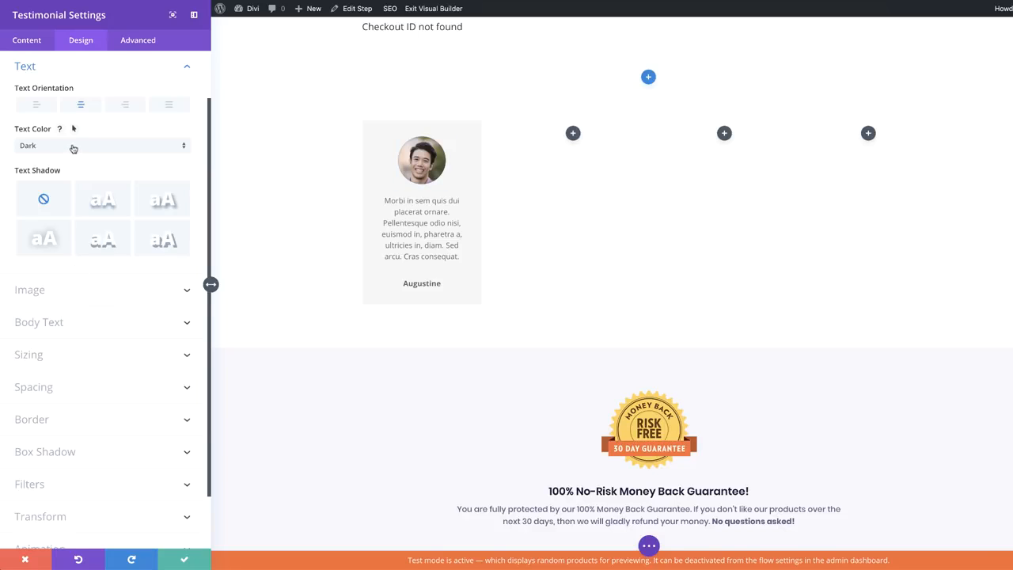
click(111, 322)
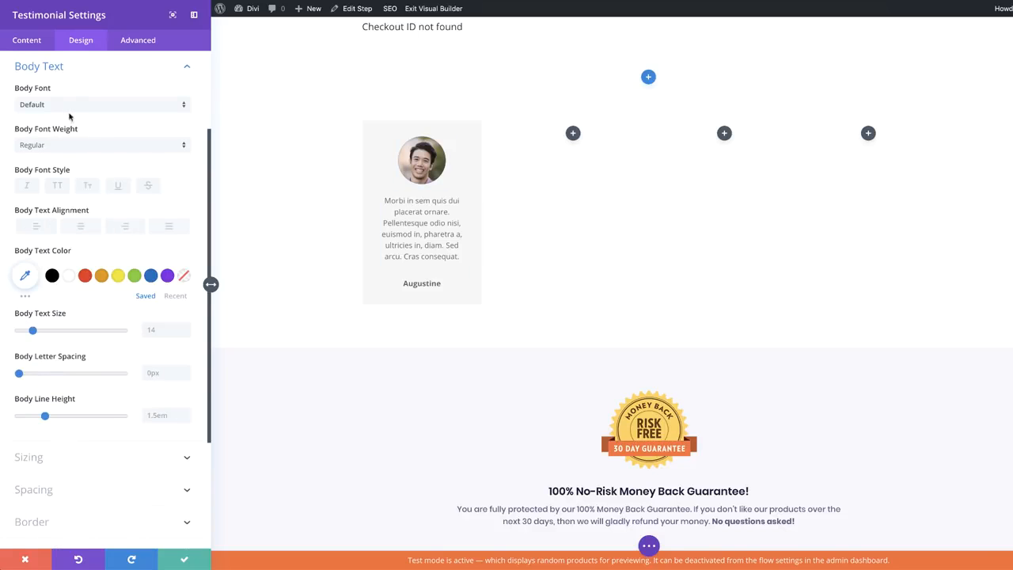
click(68, 107)
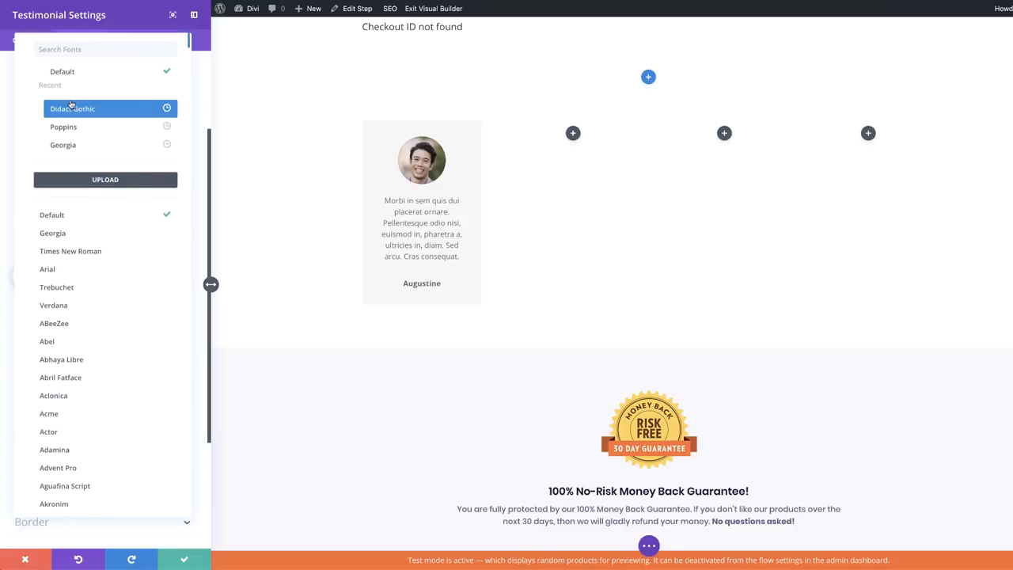
click(81, 128)
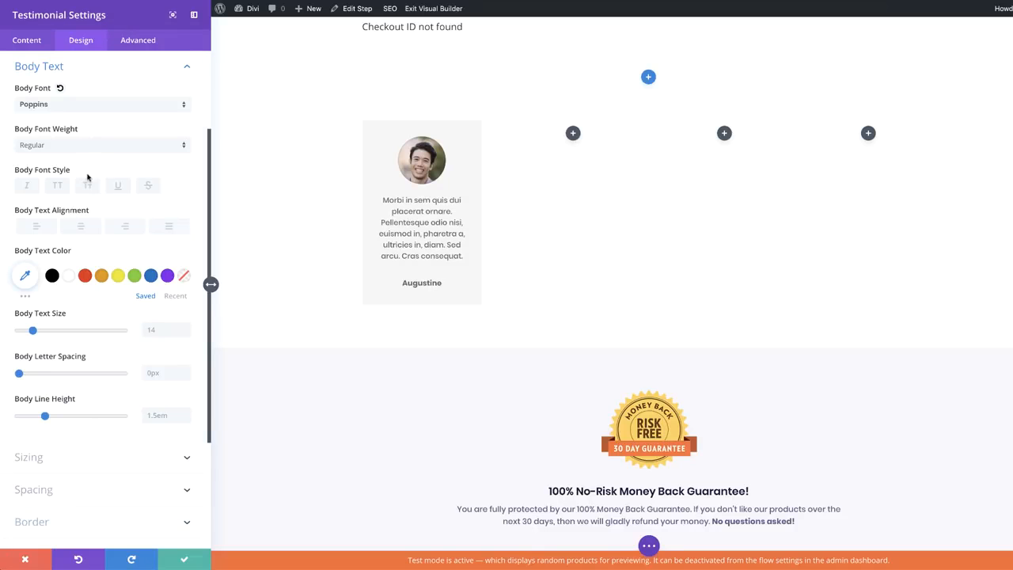
drag(33, 332, 32, 330)
Save the testimonial, duplicate it twice, and move one copy into the next column for editing
click(185, 560)
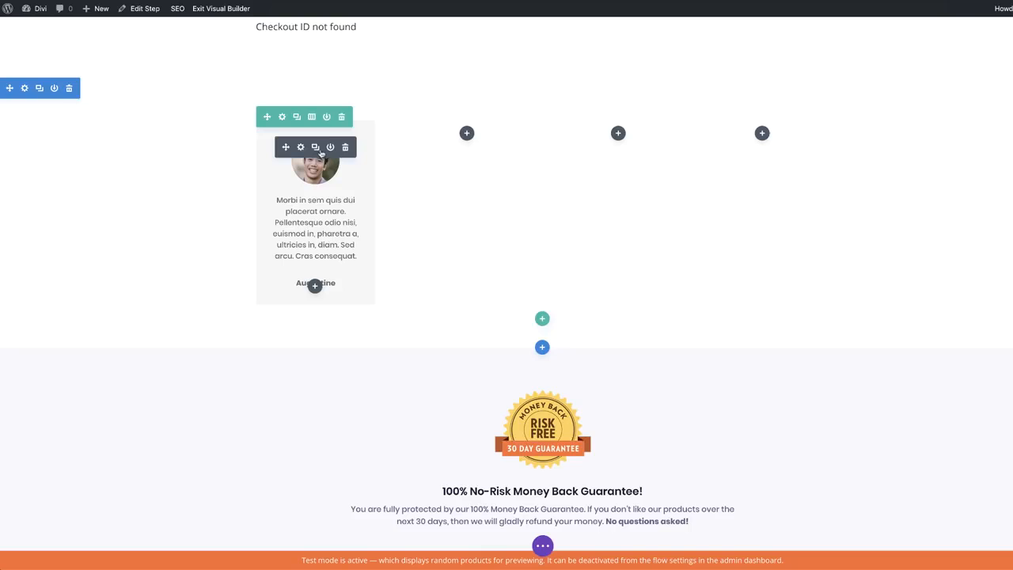
click(316, 148)
click(315, 148)
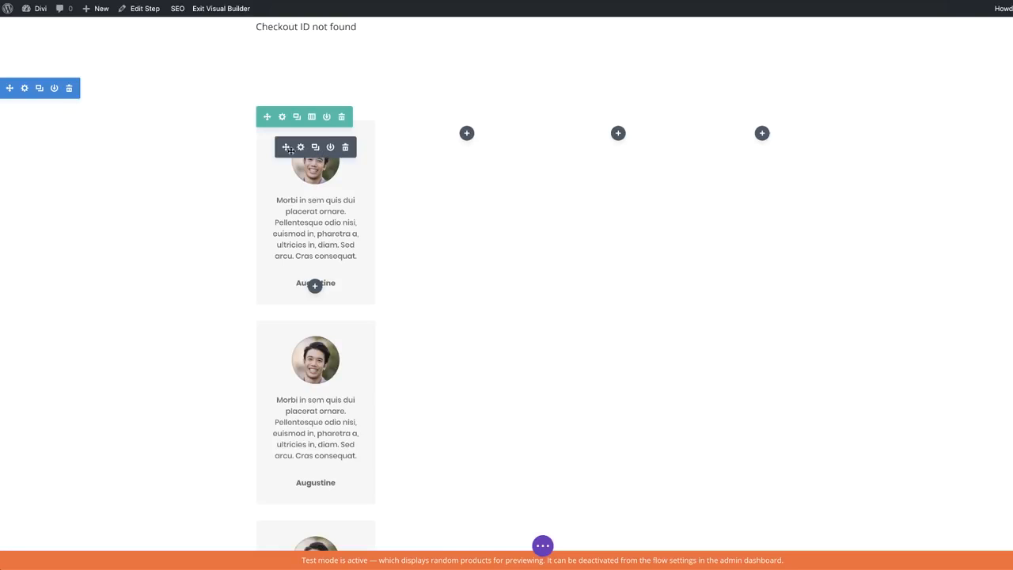
drag(286, 148, 605, 149)
click(603, 147)
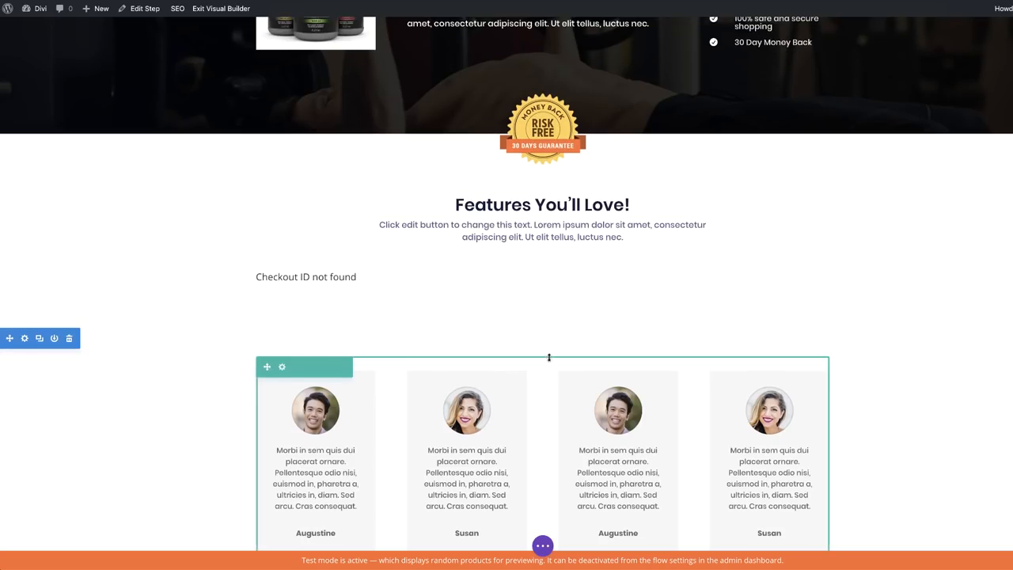
scroll(558, 394, down, 2)
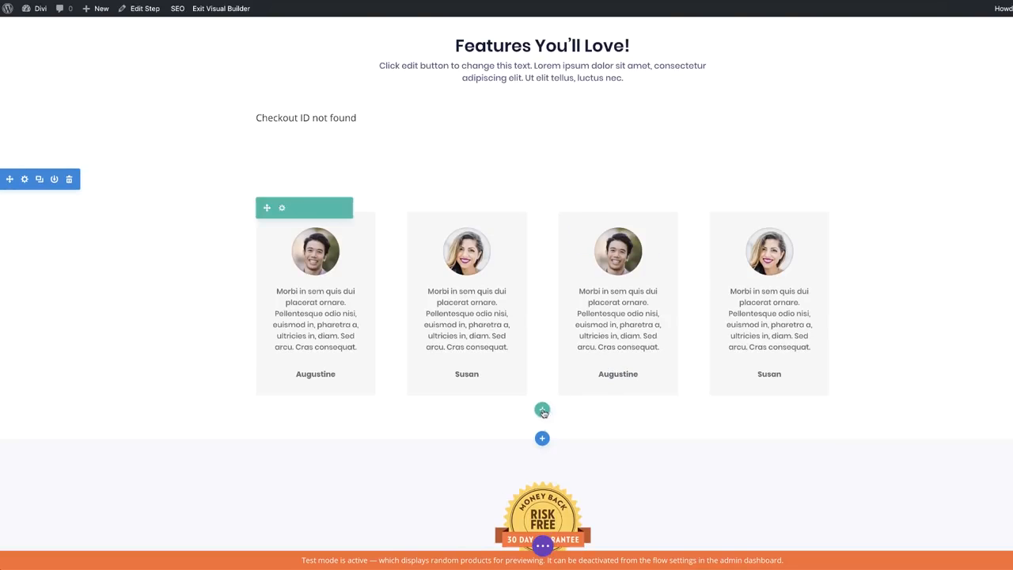
Add a single-column row below the testimonials with a Text module reading 'Happy Customers'
click(542, 410)
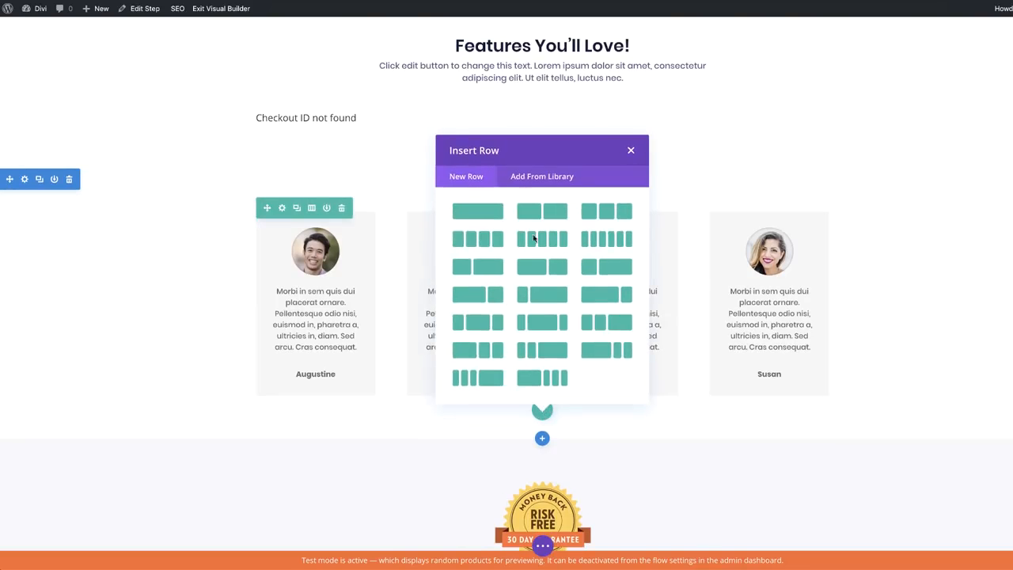
click(483, 215)
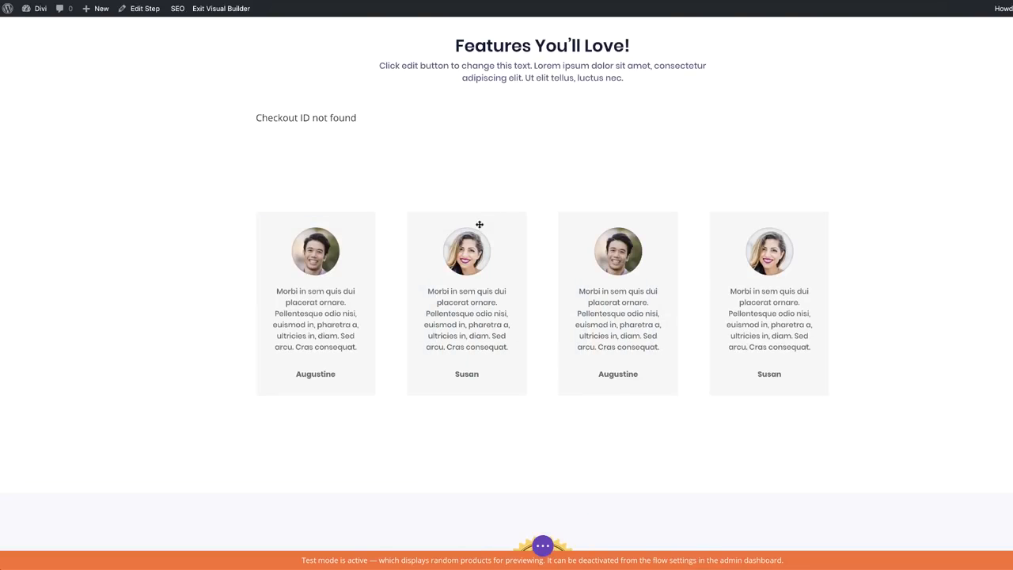
click(499, 106)
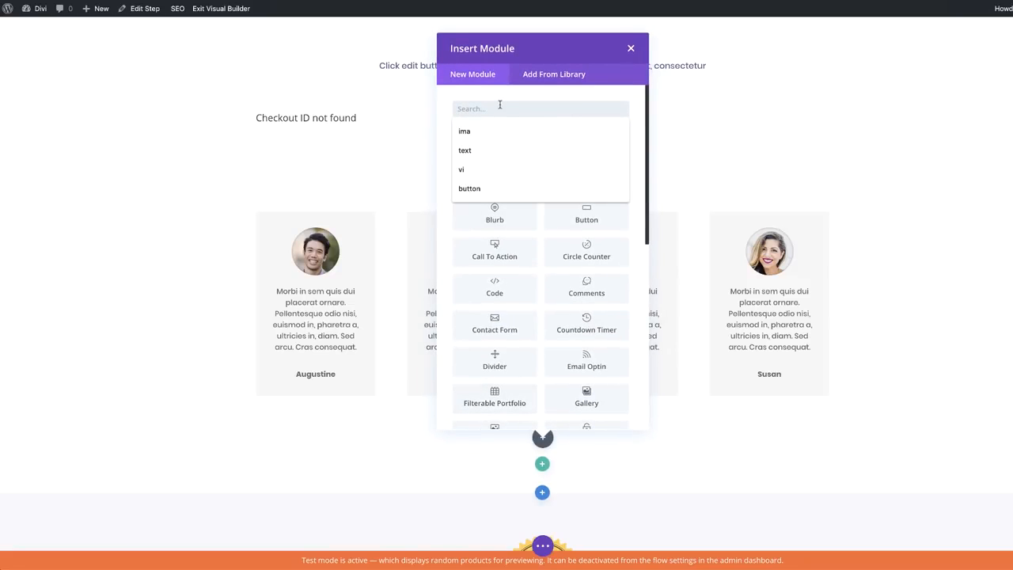
text(text)
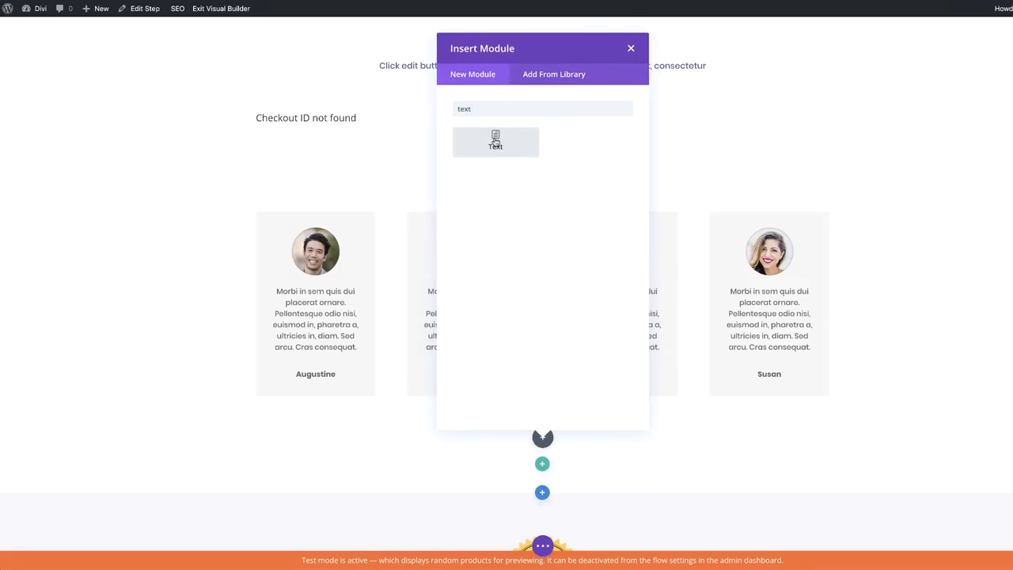
click(495, 141)
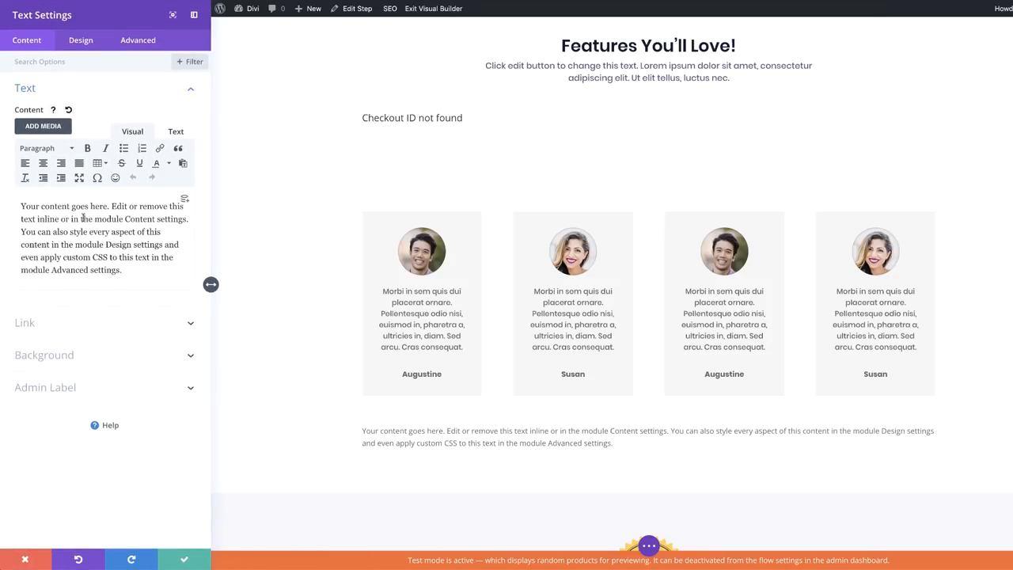
drag(126, 270, 21, 203)
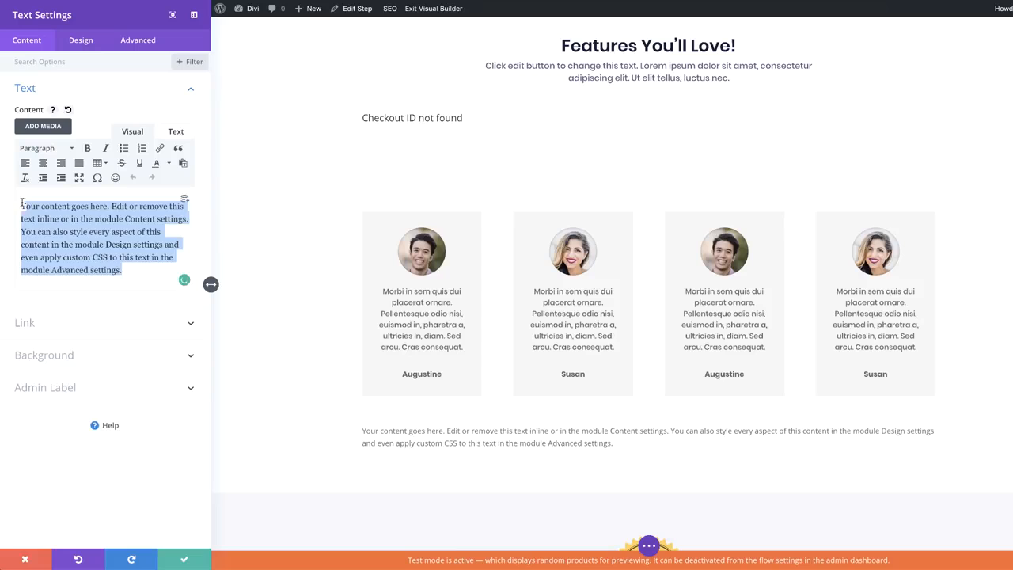
text(Happy Customers)
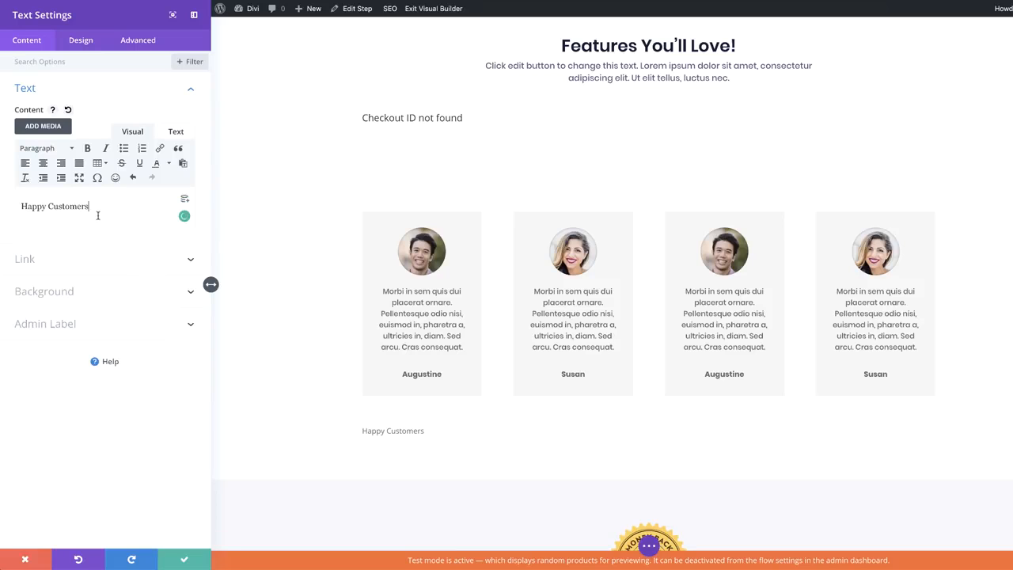
Make Happy Customers a centred Heading 1 in Poppins at 38px and save the module
click(51, 150)
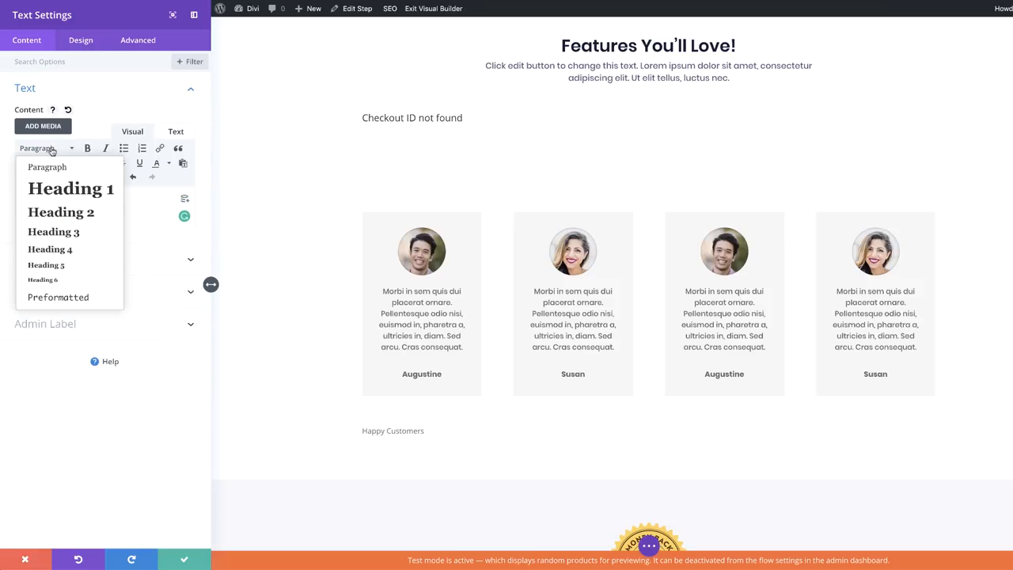
click(83, 194)
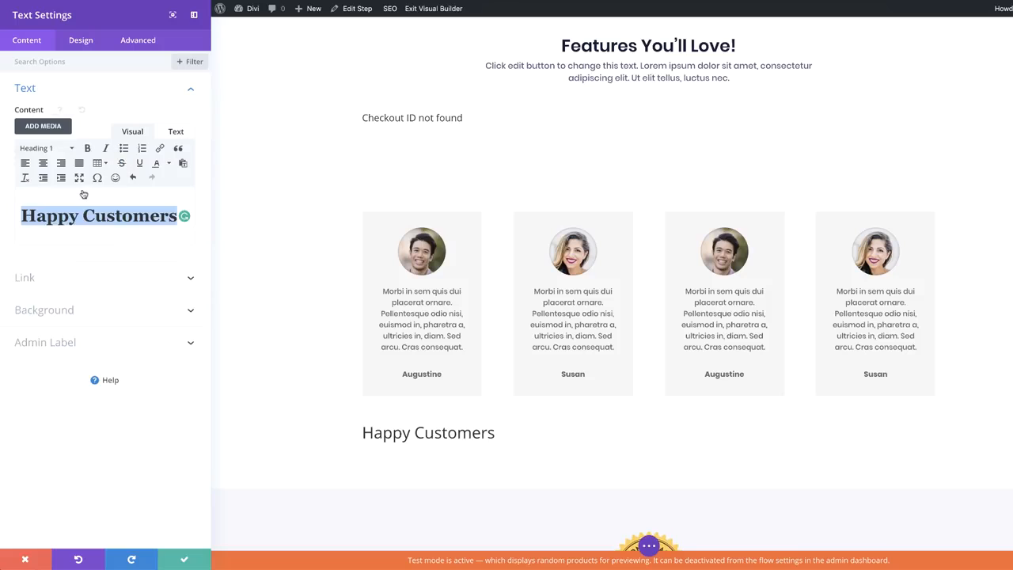
click(81, 40)
click(46, 120)
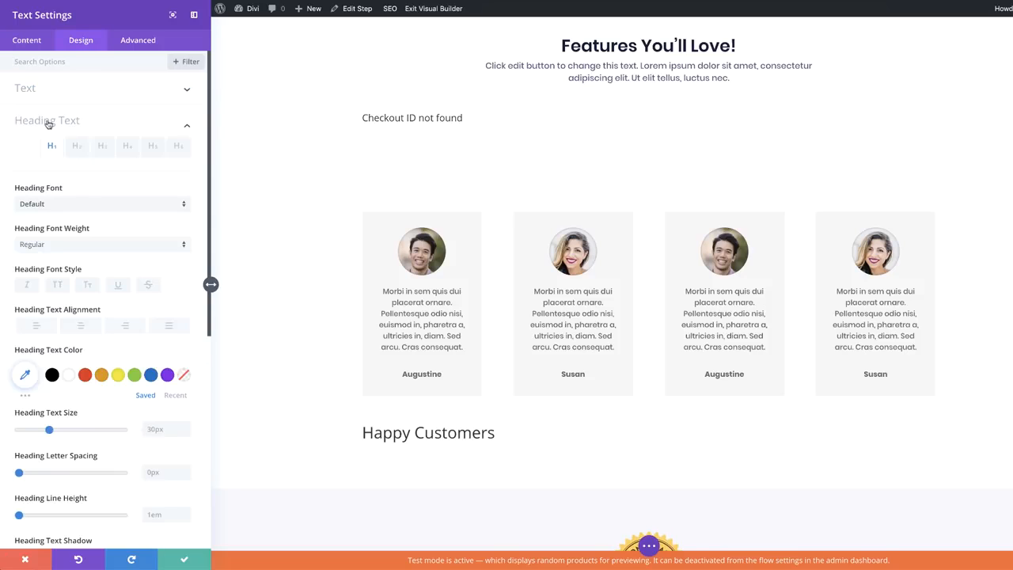
click(59, 152)
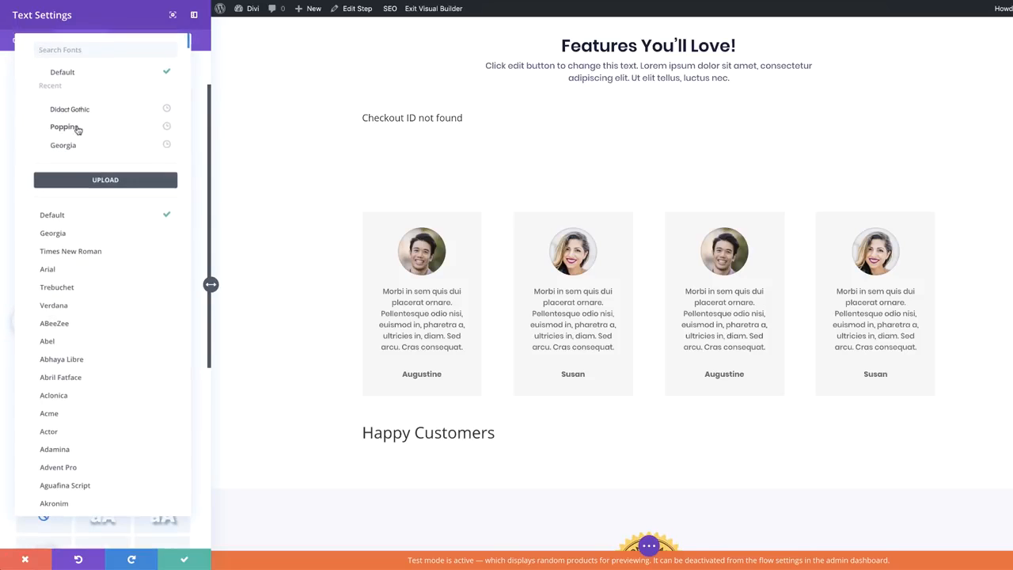
click(73, 128)
click(82, 273)
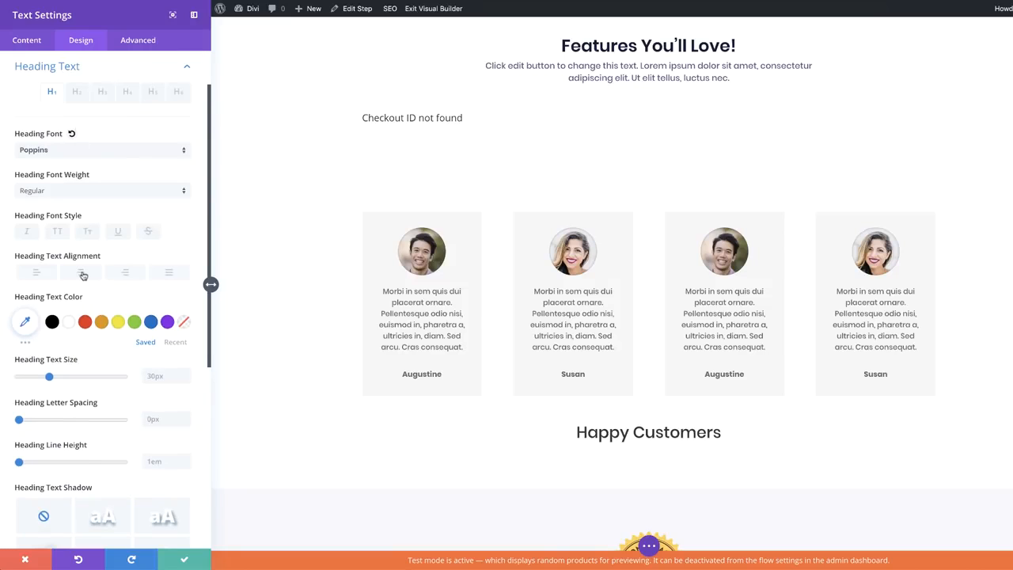
drag(50, 379, 58, 380)
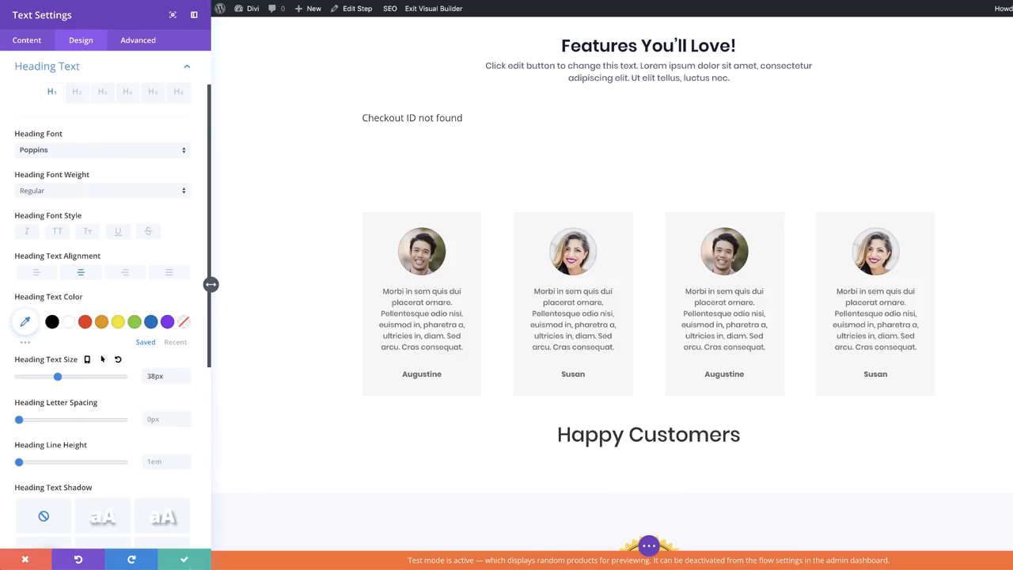
click(185, 560)
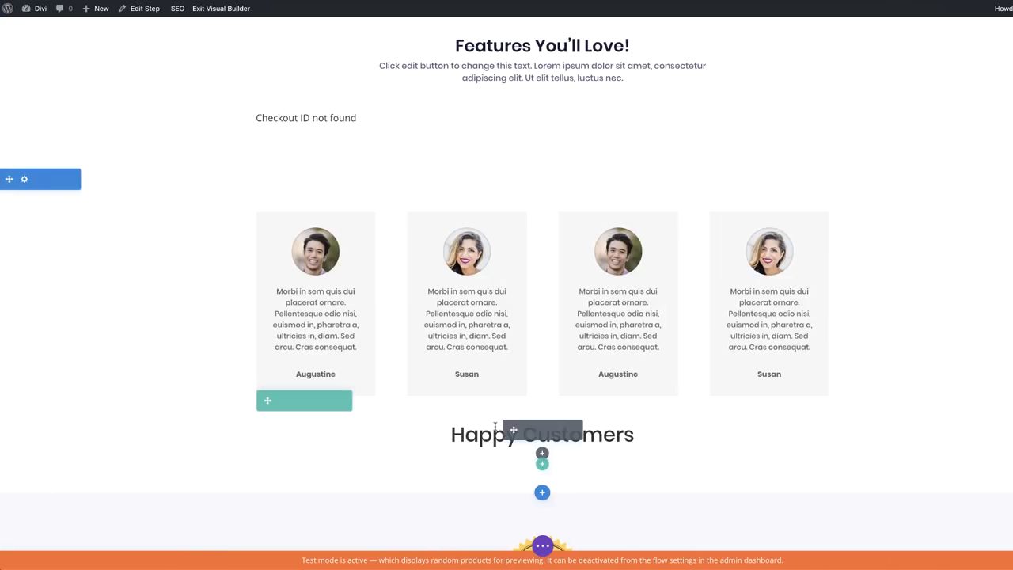
Move the Happy Customers row above the testimonial cards, save the page, and exit the builder
drag(266, 400, 292, 197)
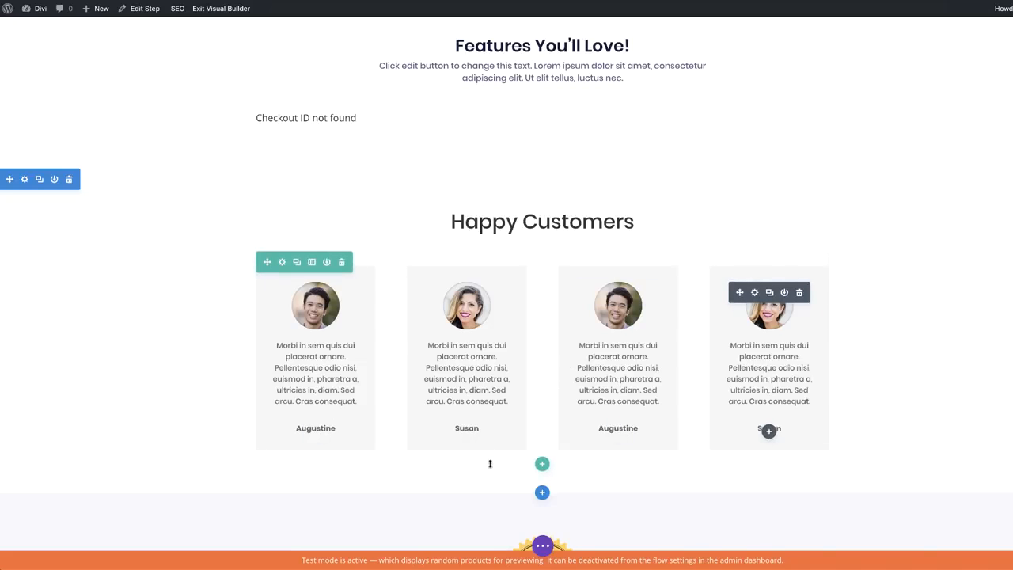
key(super+s)
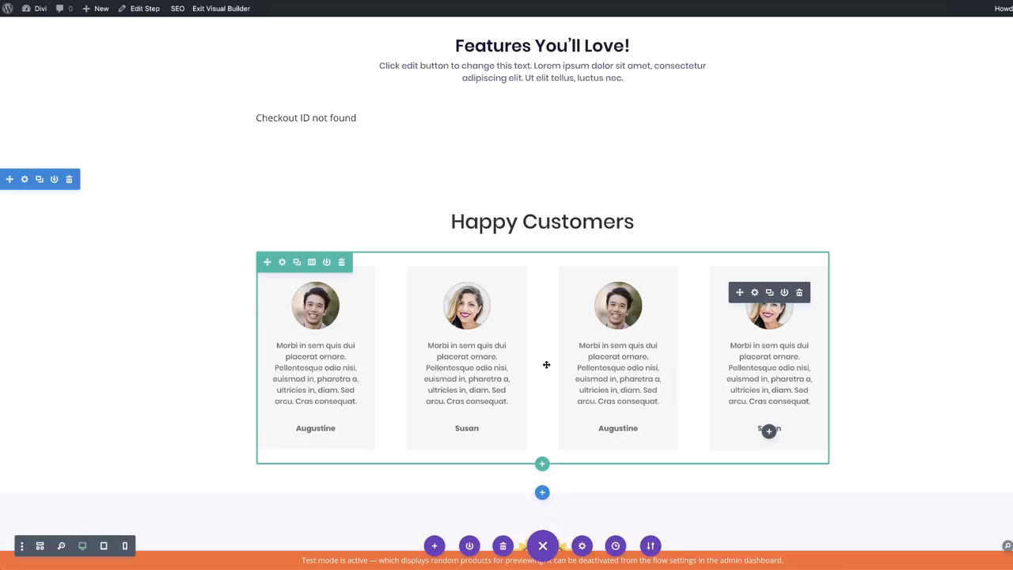
scroll(595, 248, up, 4)
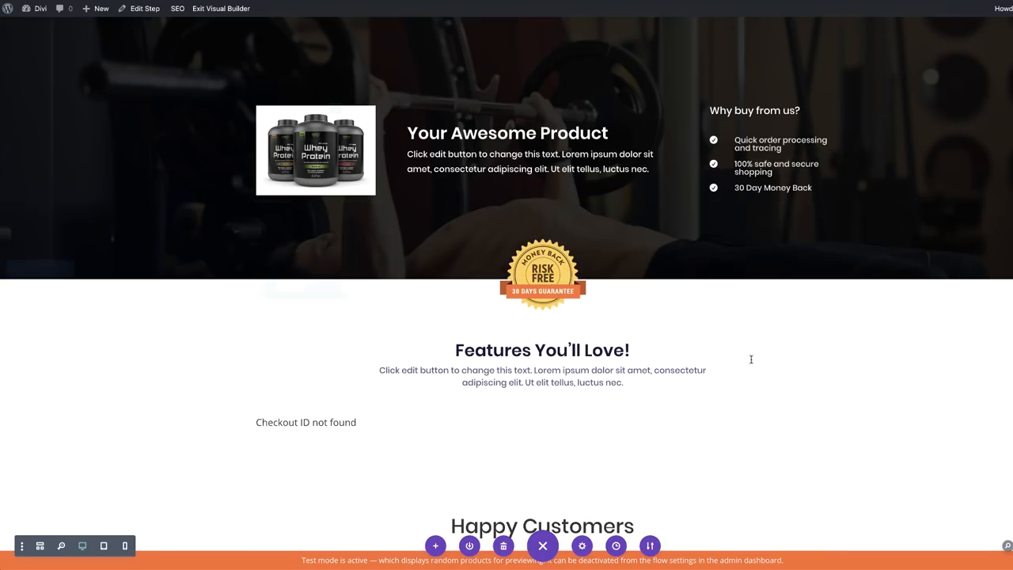
click(221, 9)
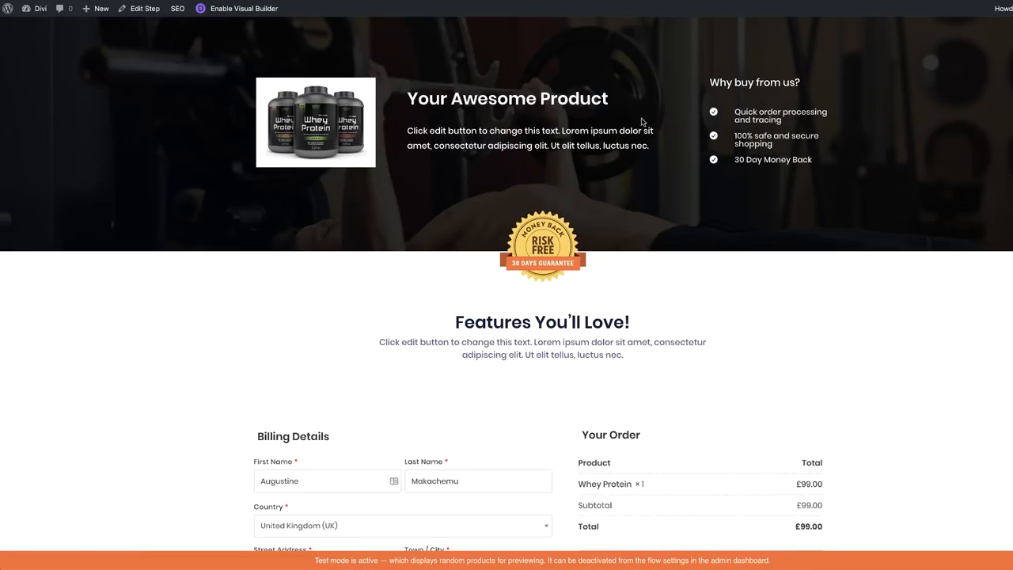
Scroll through the live checkout's billing form and order table, dismissing the address autofill suggestions
scroll(961, 353, down, 3)
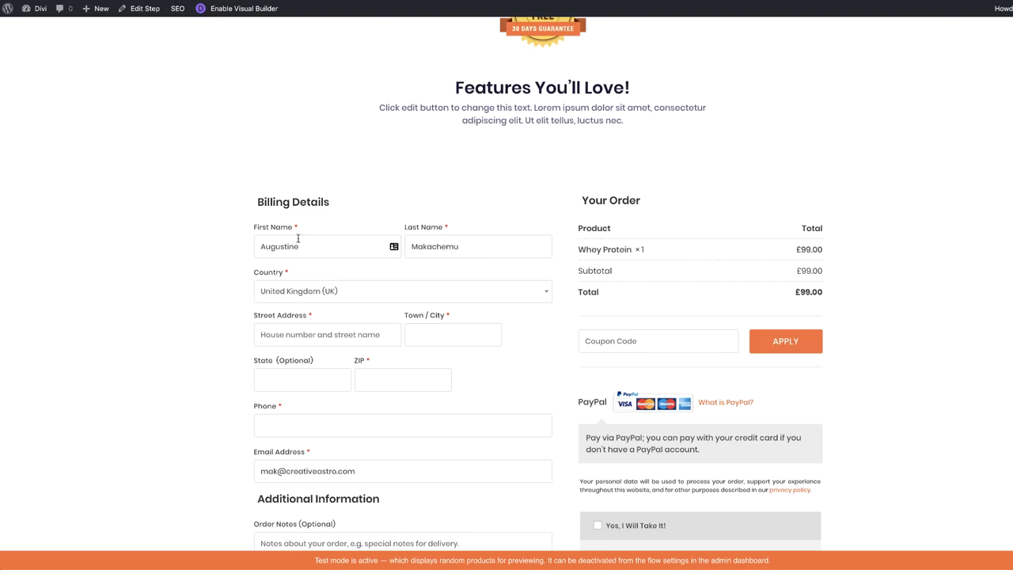
scroll(198, 357, down, 1)
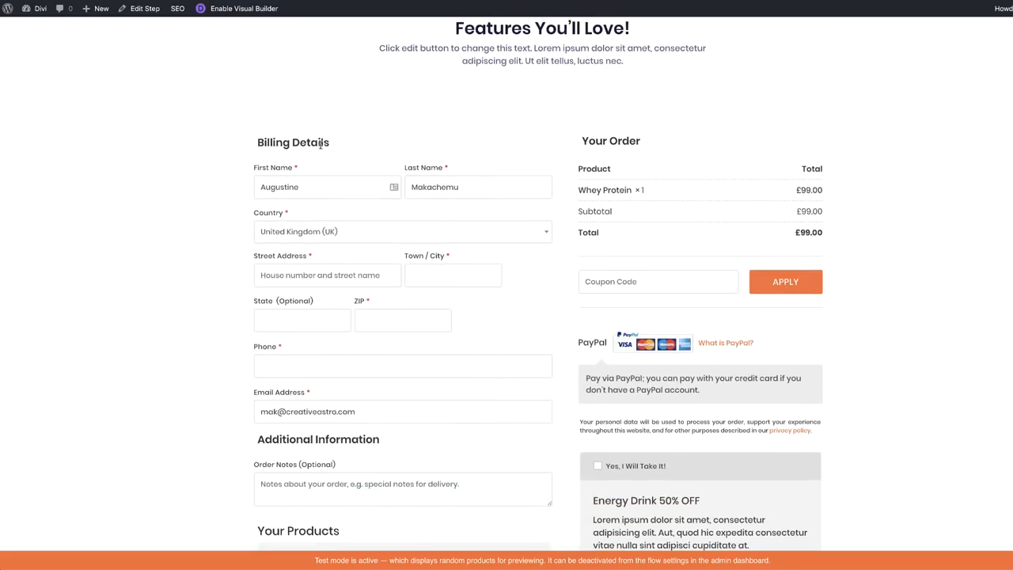
click(308, 190)
click(213, 198)
scroll(311, 419, down, 2)
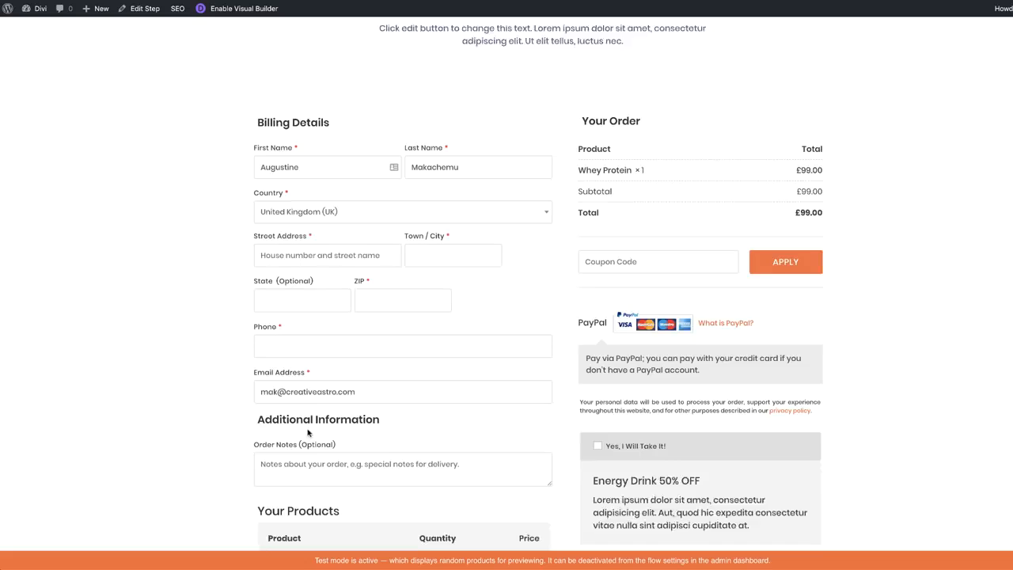
scroll(310, 409, down, 2)
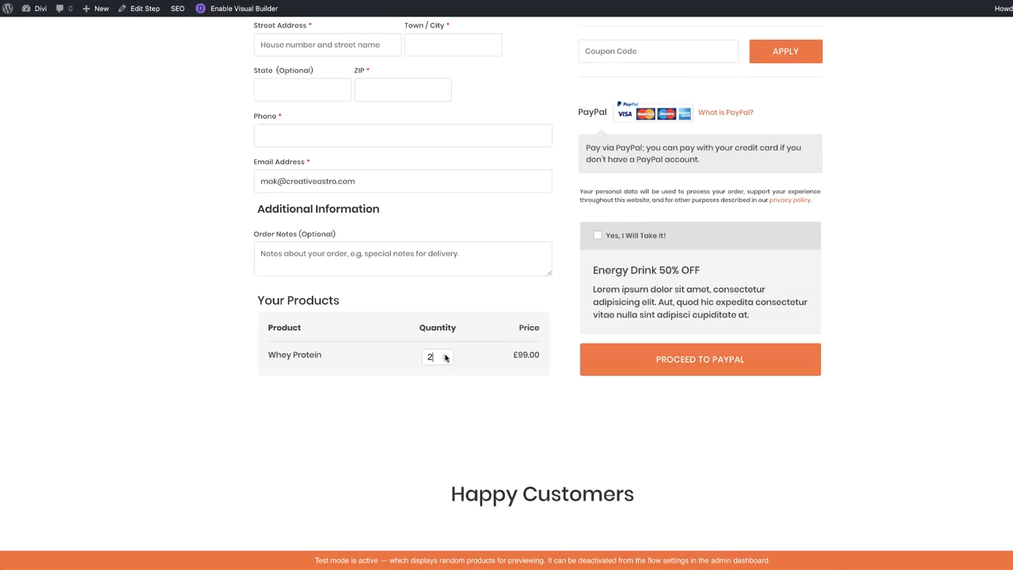
scroll(978, 390, up, 2)
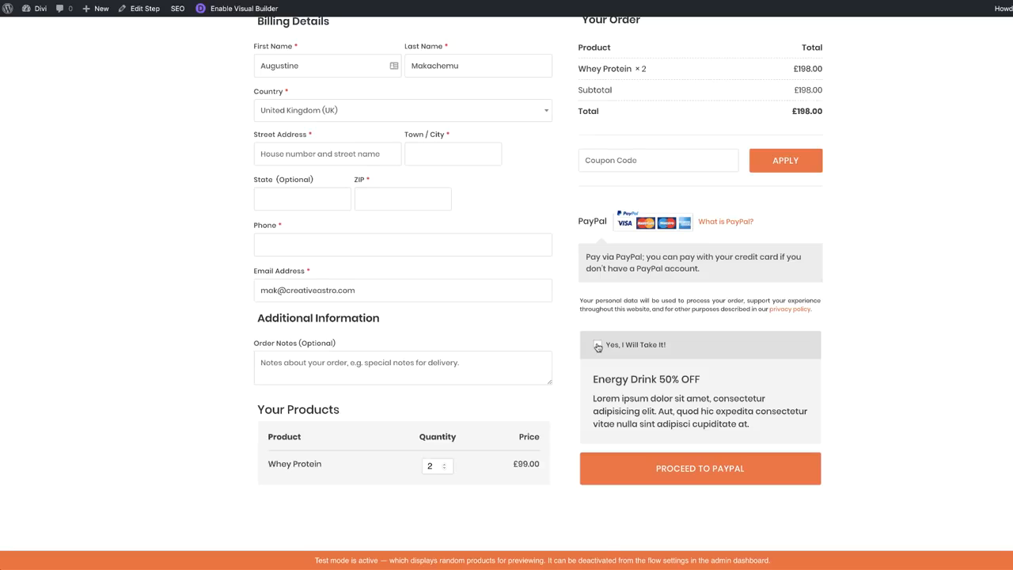
Tick 'Yes, I Will Take It!' to add Energy Drink at £4.50, making the total £202.50
click(597, 345)
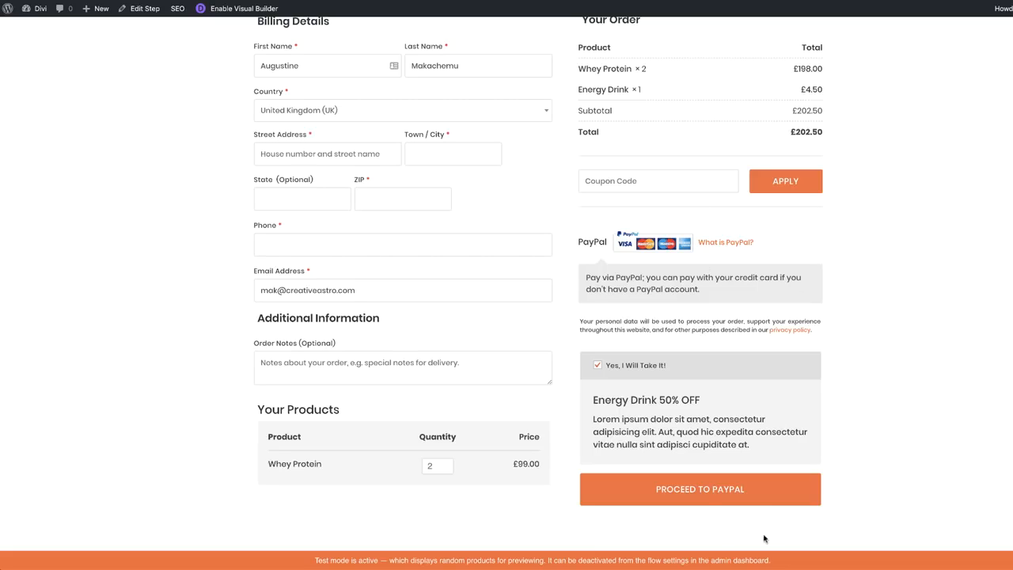
scroll(876, 437, up, 1)
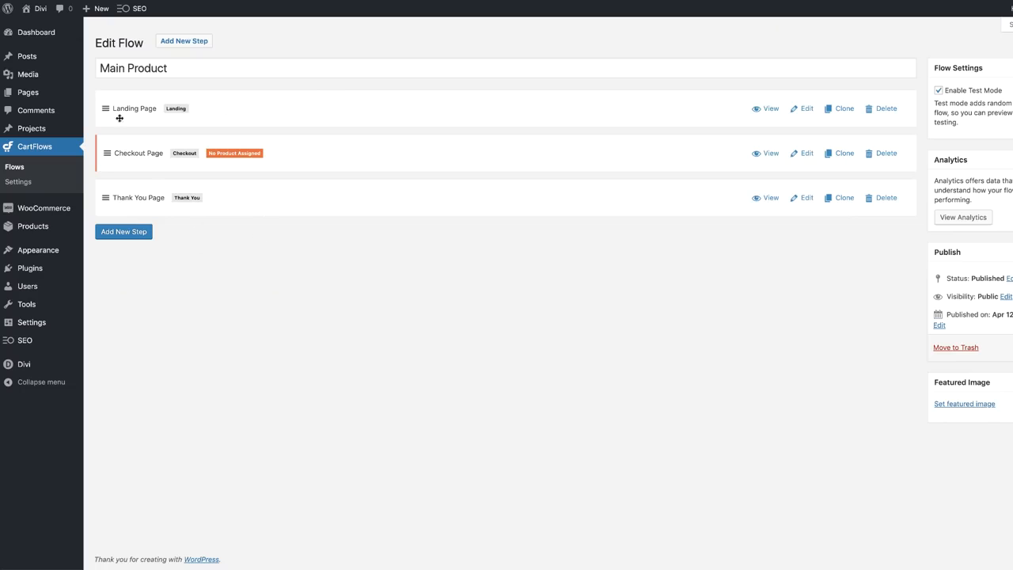
Edit the flow's Thank You Page step and build it on the front end with Divi
click(803, 197)
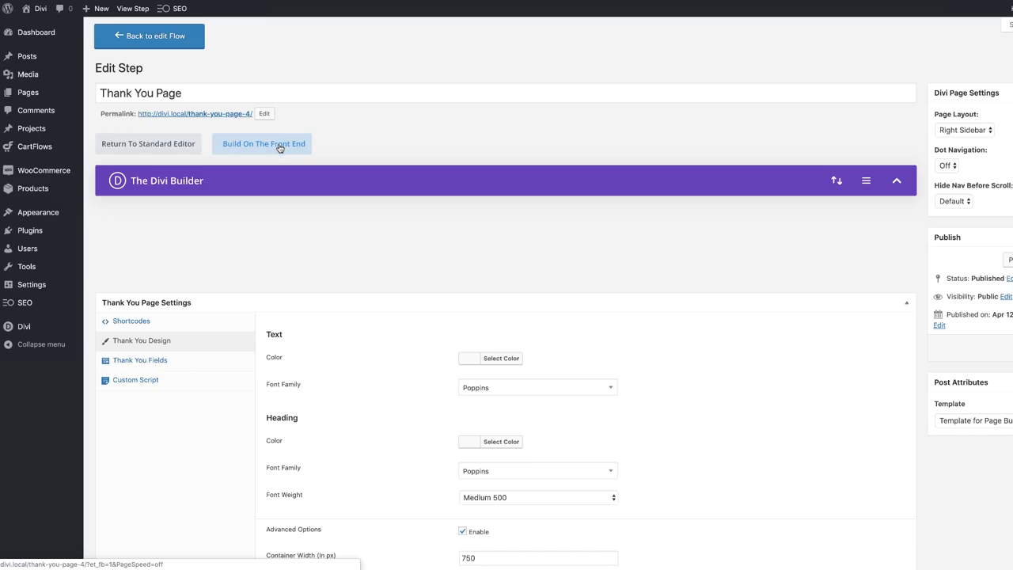
click(278, 146)
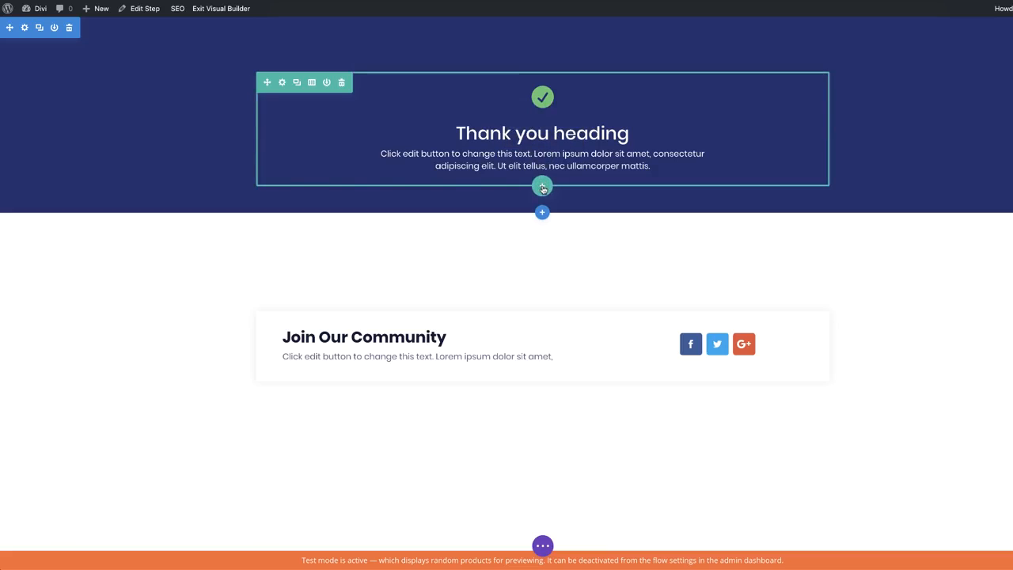
Add a single-column row under the thank-you text containing a Video module
click(542, 188)
click(491, 273)
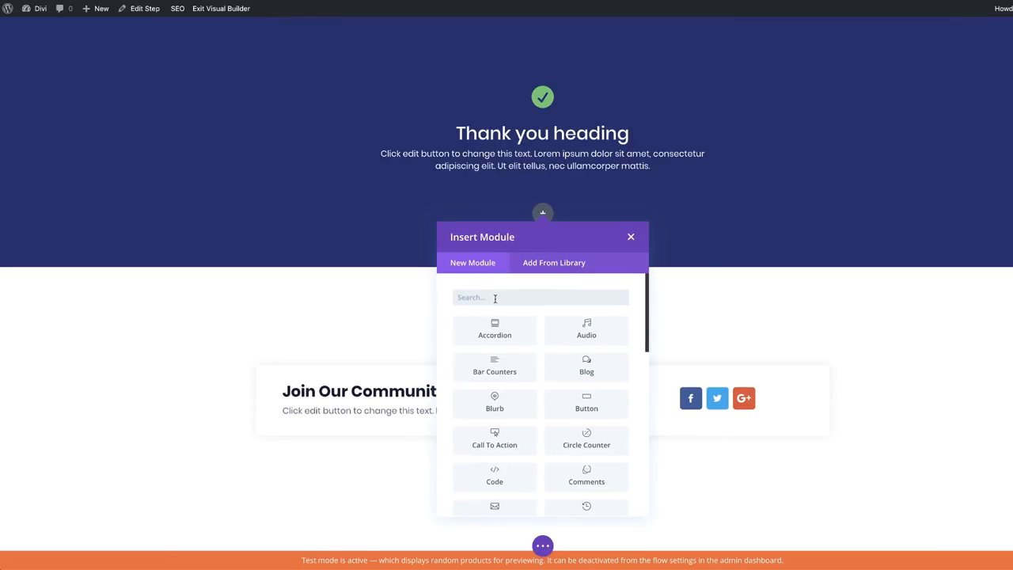
text(video)
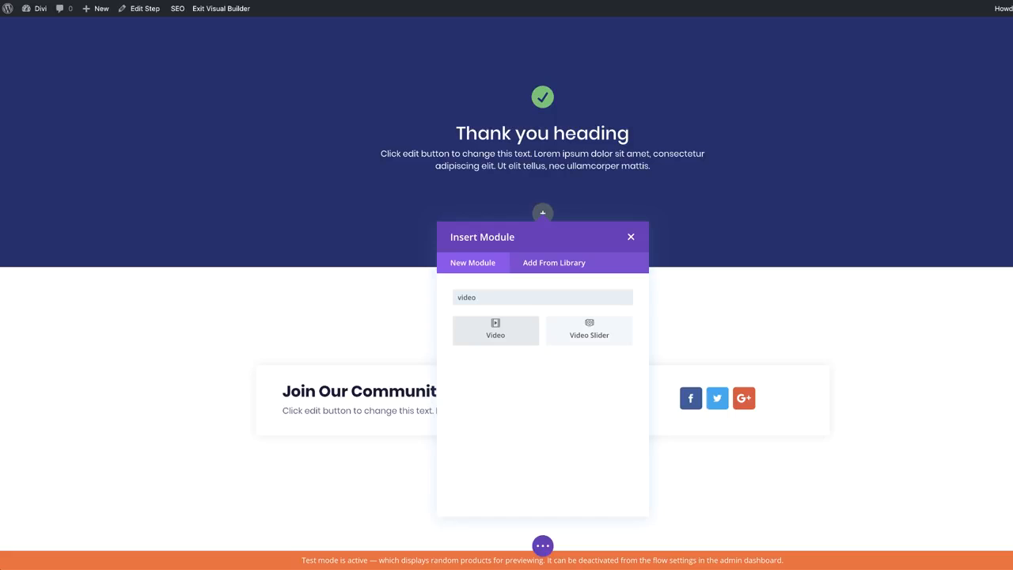
click(510, 331)
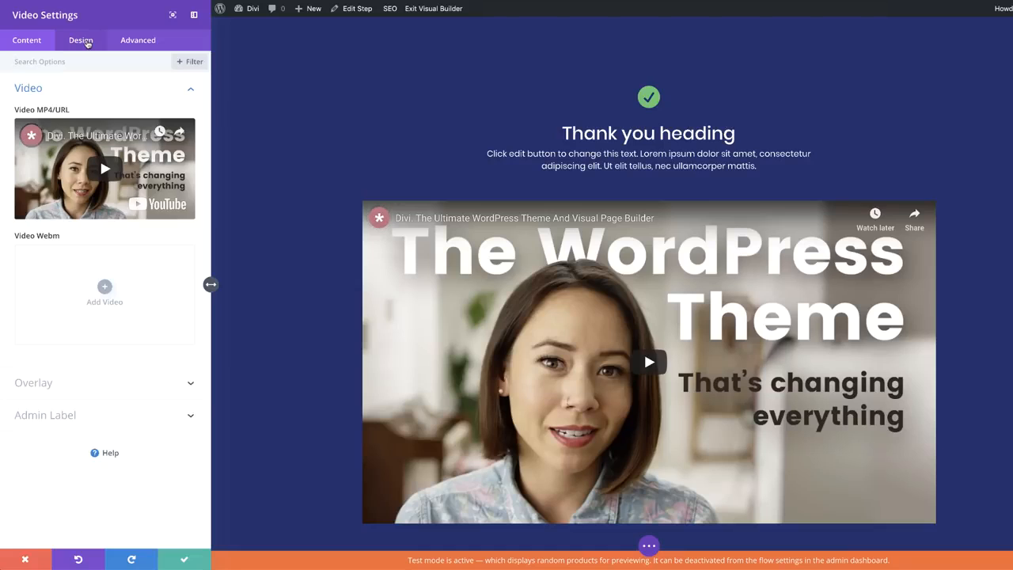
Set the video's width to 62% and centre its module alignment
click(83, 40)
click(48, 123)
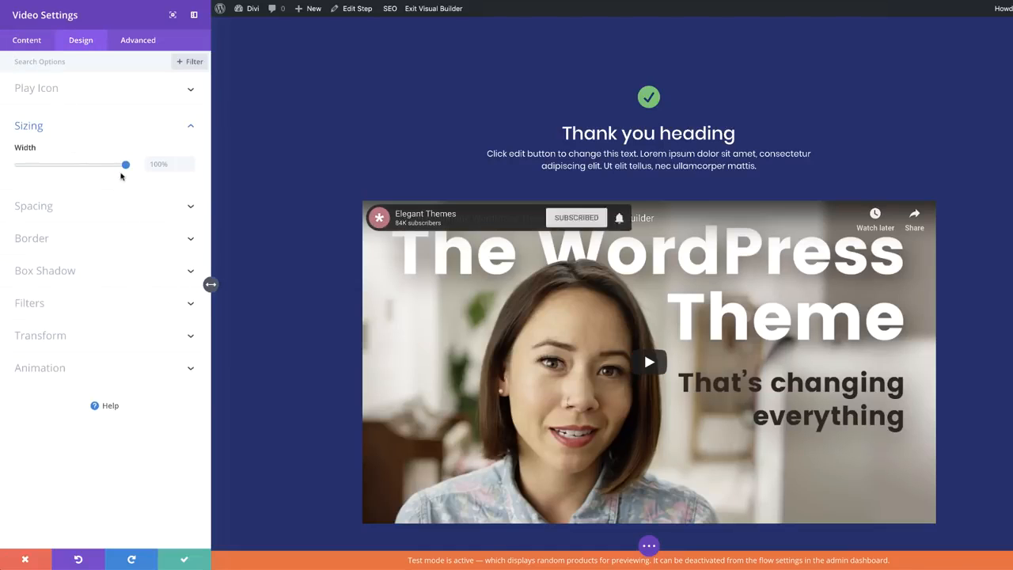
drag(125, 165, 85, 169)
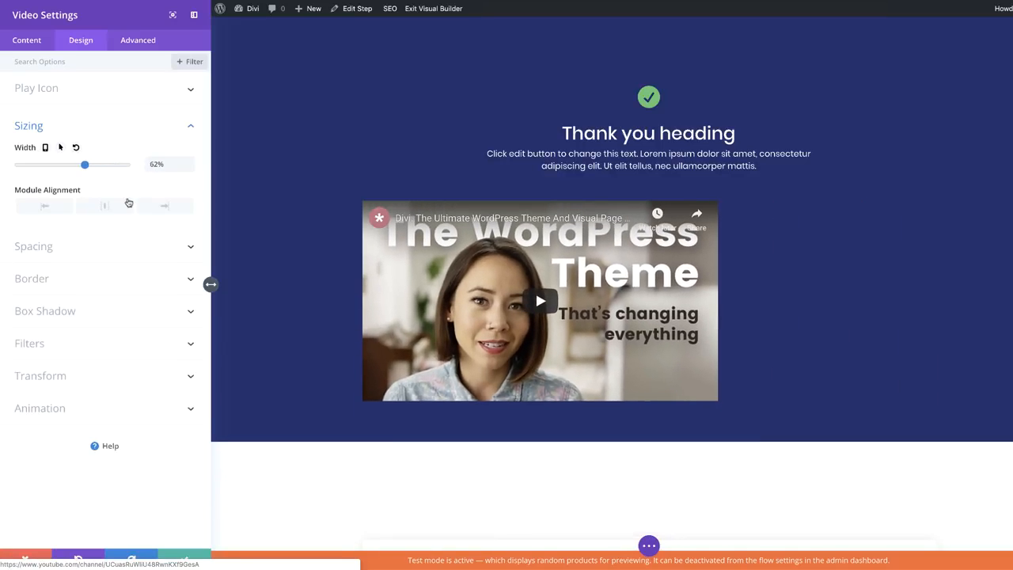
click(106, 207)
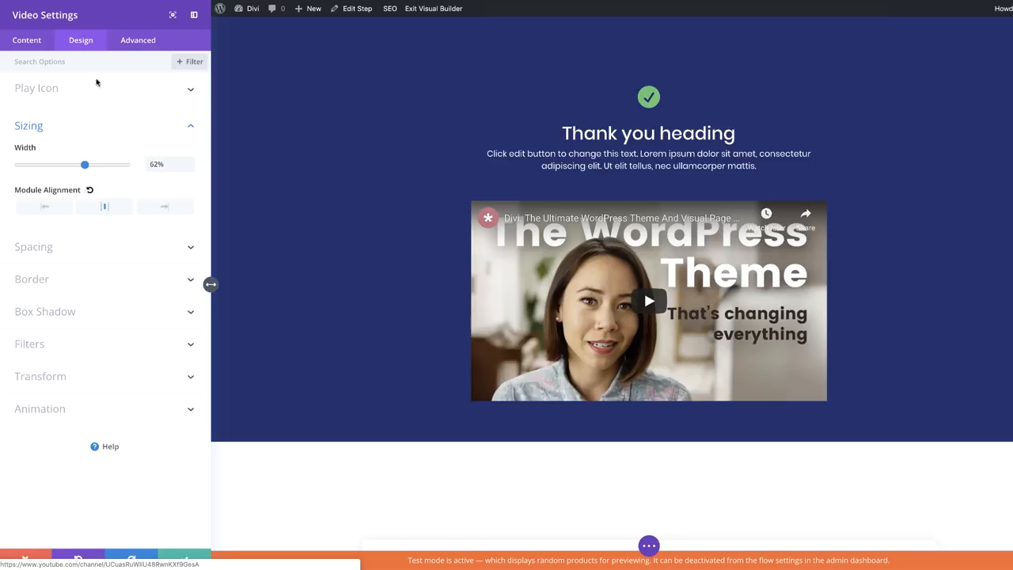
click(25, 42)
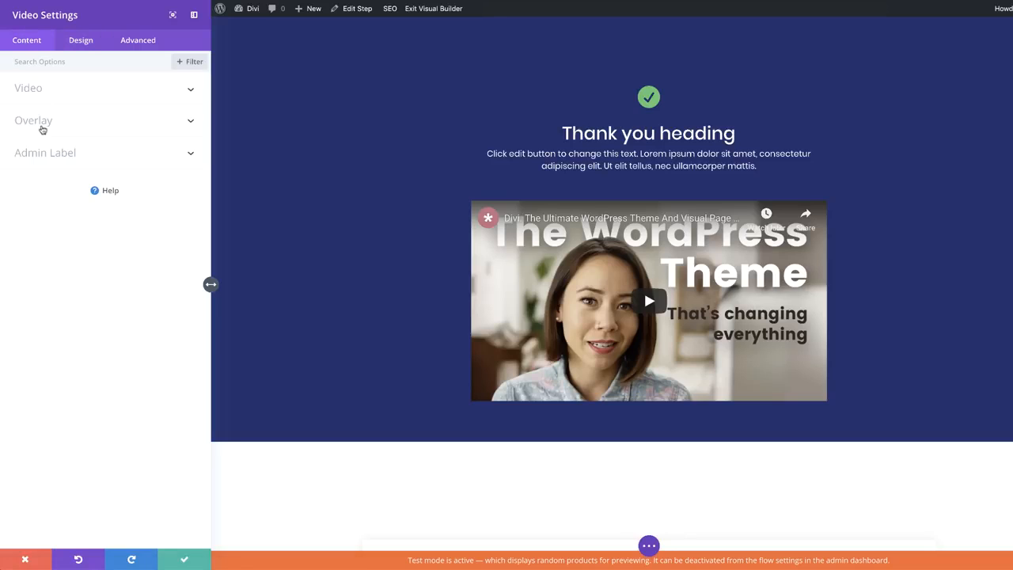
Set the barbell bench-press gym photo as the video's overlay image and save the settings
click(100, 211)
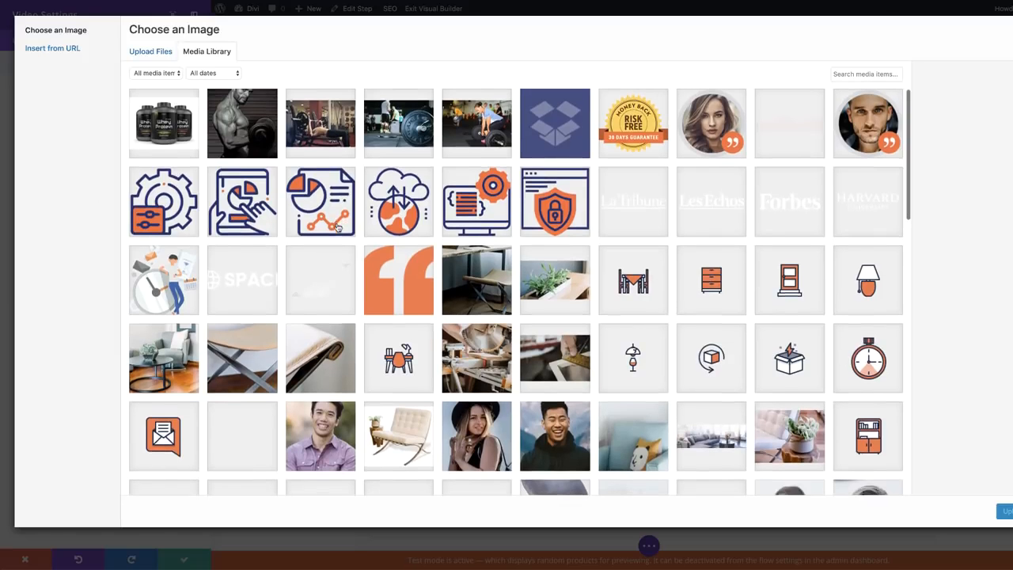
click(349, 126)
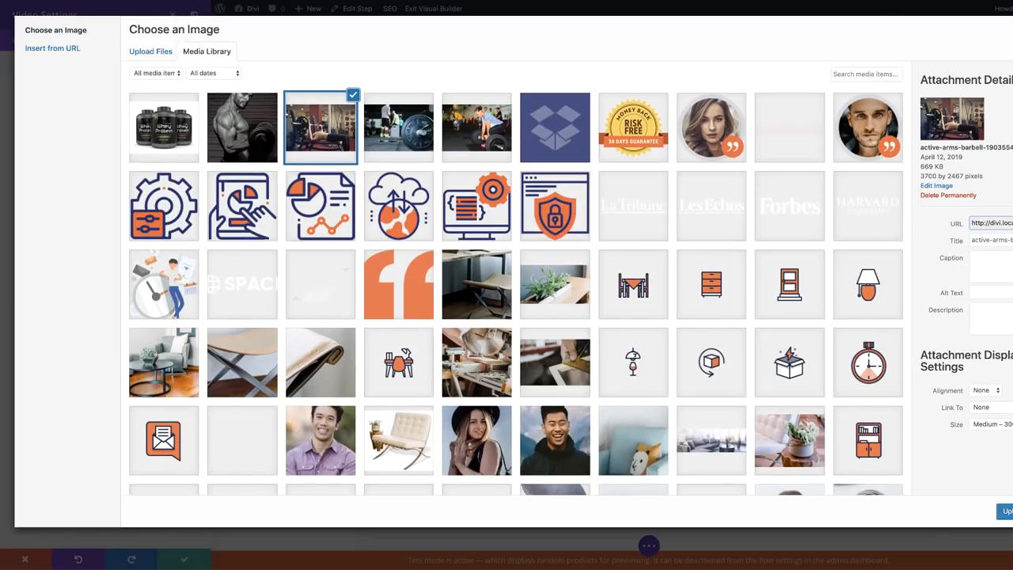
click(1005, 511)
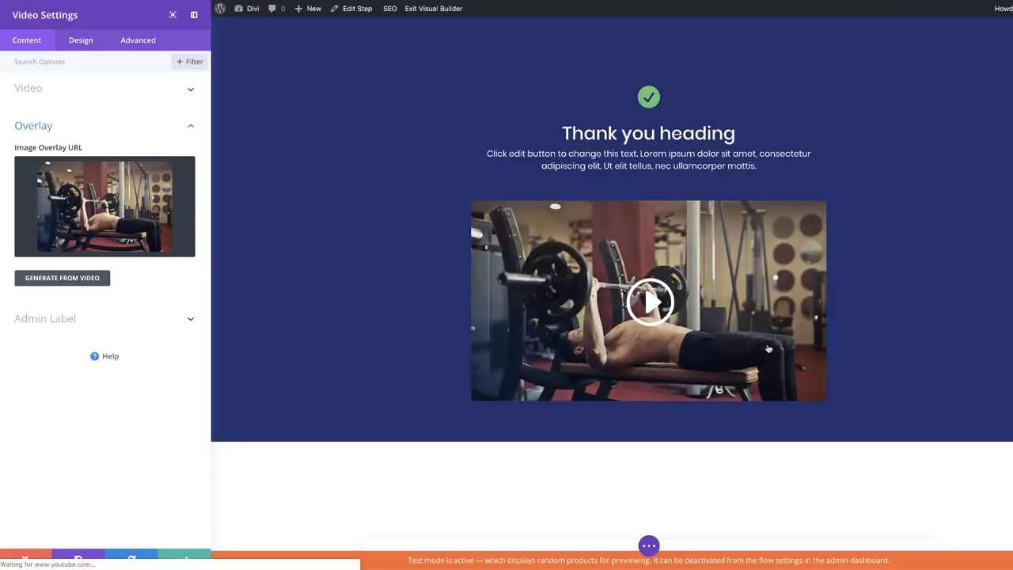
click(184, 560)
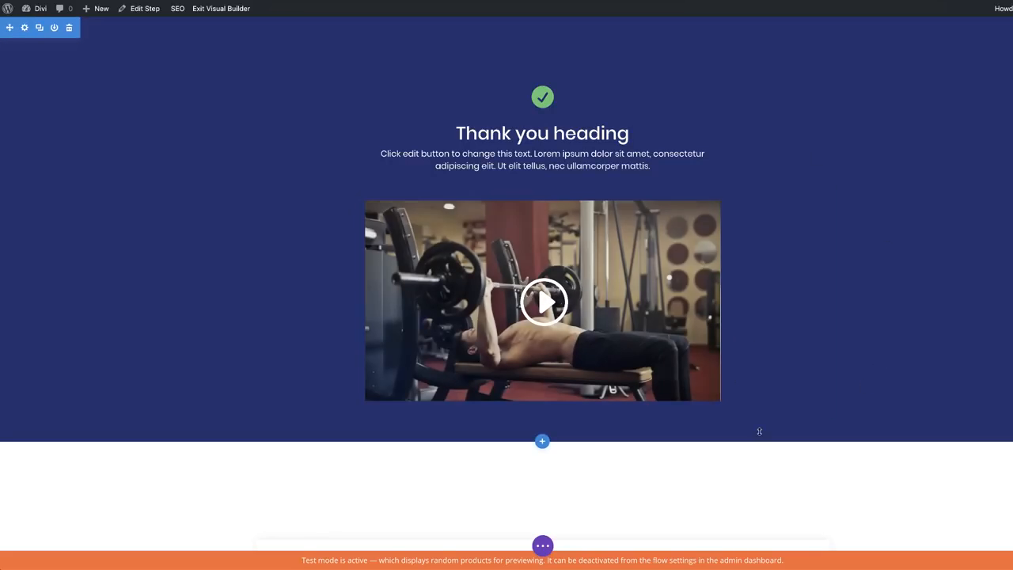
scroll(758, 430, down, 2)
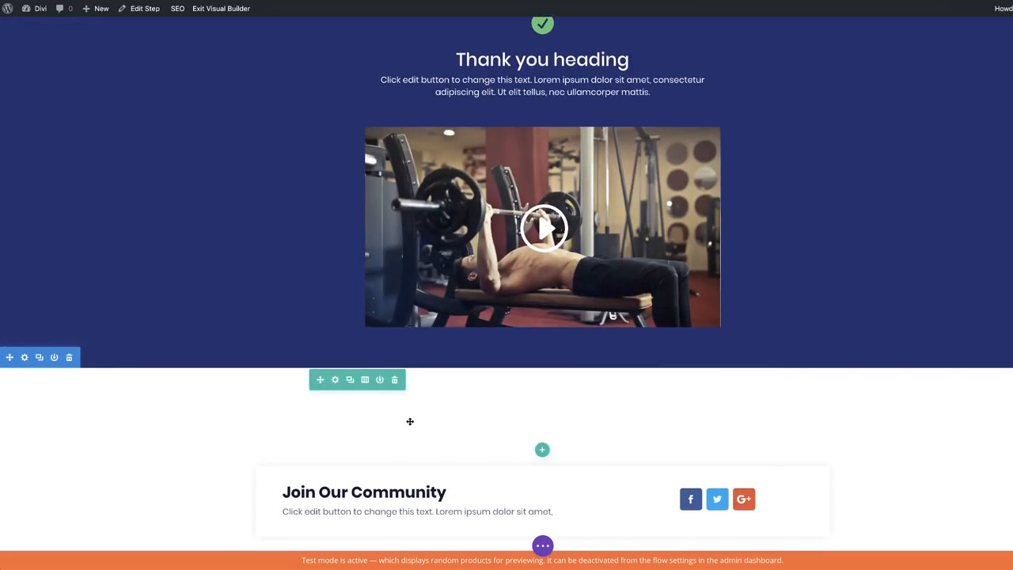